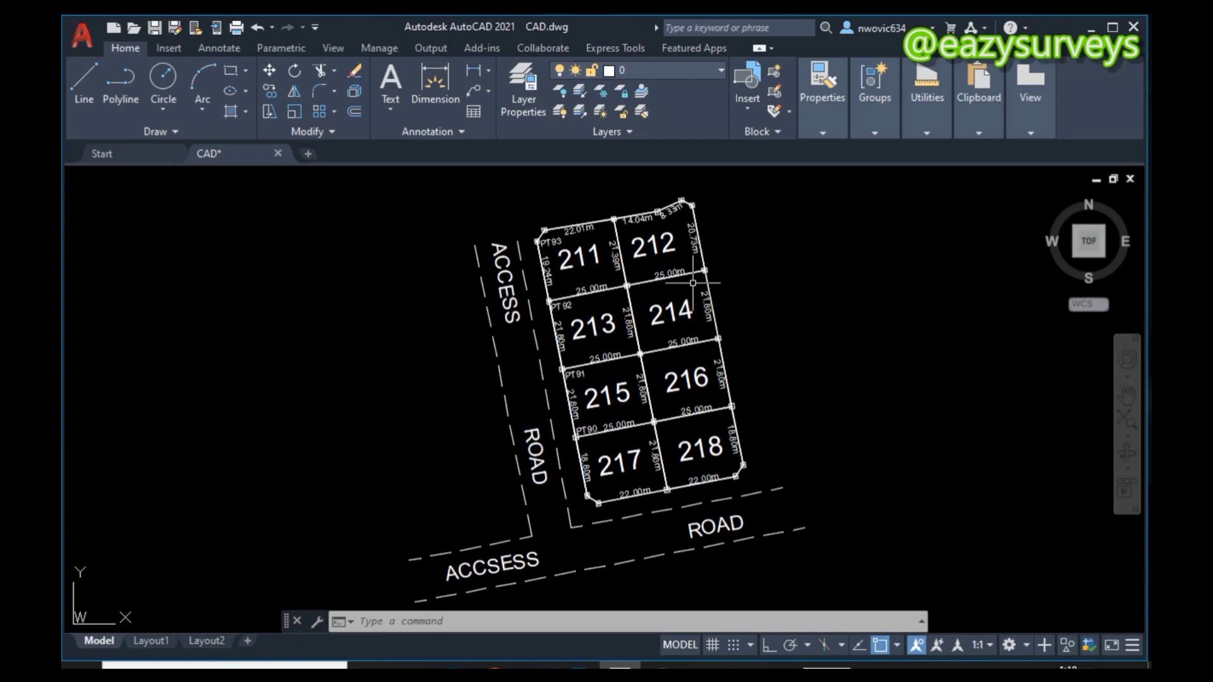
Examine the plot layout, its plot numbers and boundary dimensions, focusing on plot 211.
{"action": "middle_click_drag", "start_coordinate": [725, 282], "coordinate": [654, 274]}
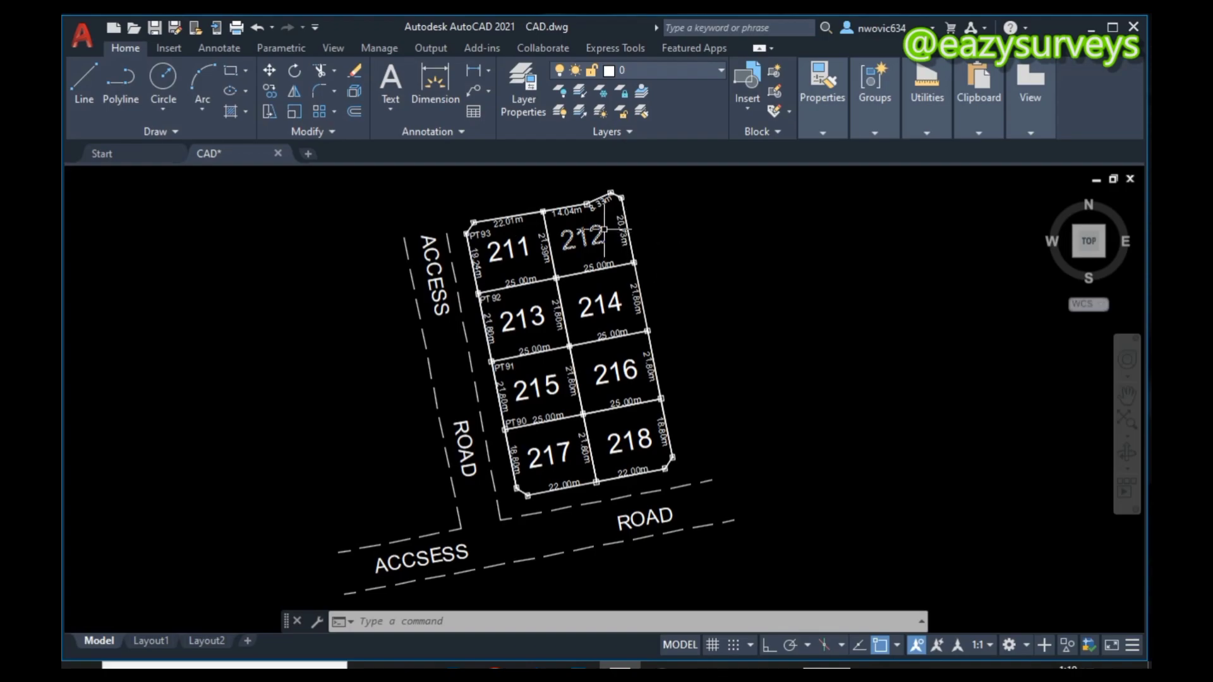
{"action": "scroll", "coordinate": [605, 231], "scroll_direction": "up", "scroll_amount": 2}
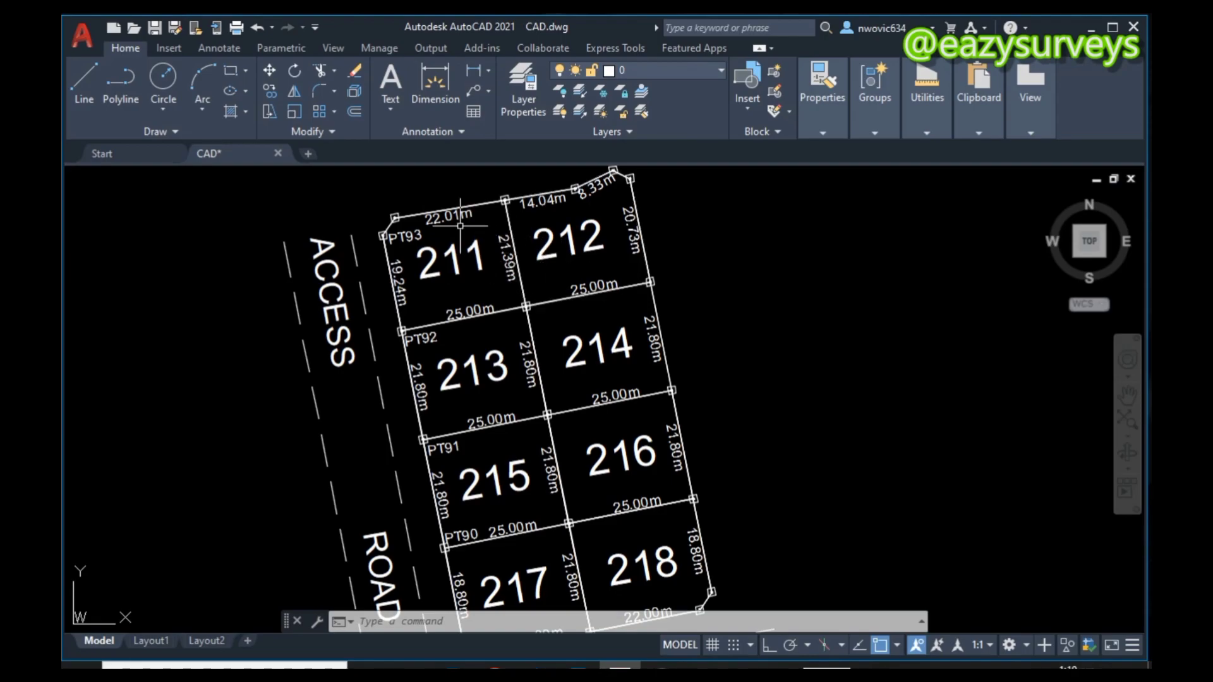
{"action": "middle_click_drag", "start_coordinate": [463, 227], "coordinate": [498, 252]}
{"action": "scroll", "coordinate": [483, 230], "scroll_direction": "up", "scroll_amount": 2}
{"action": "scroll", "coordinate": [491, 237], "scroll_direction": "up", "scroll_amount": 2}
{"action": "scroll", "coordinate": [495, 243], "scroll_direction": "down", "scroll_amount": 2}
{"action": "scroll", "coordinate": [495, 243], "scroll_direction": "up", "scroll_amount": 4}
{"action": "scroll", "coordinate": [498, 259], "scroll_direction": "down", "scroll_amount": 5}
Start an area measurement and pick both ends of the boundary shared by plots 211 and 212.
{"action": "left_click", "coordinate": [919, 120]}
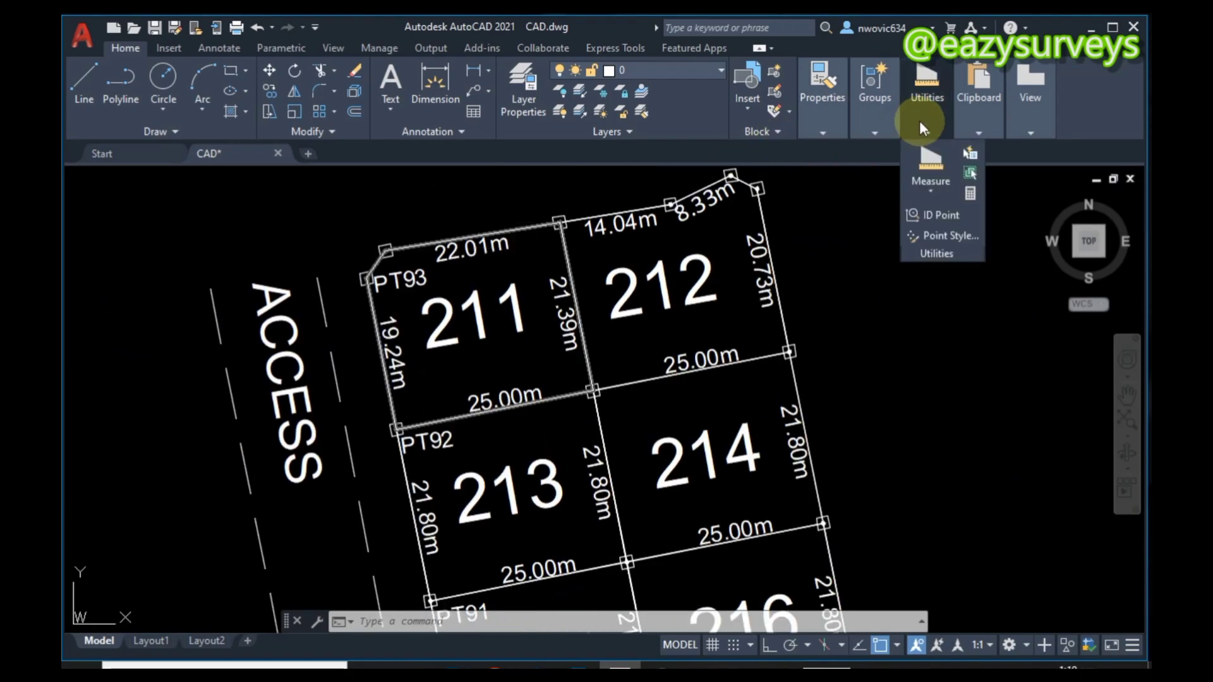
{"action": "left_click", "coordinate": [931, 190]}
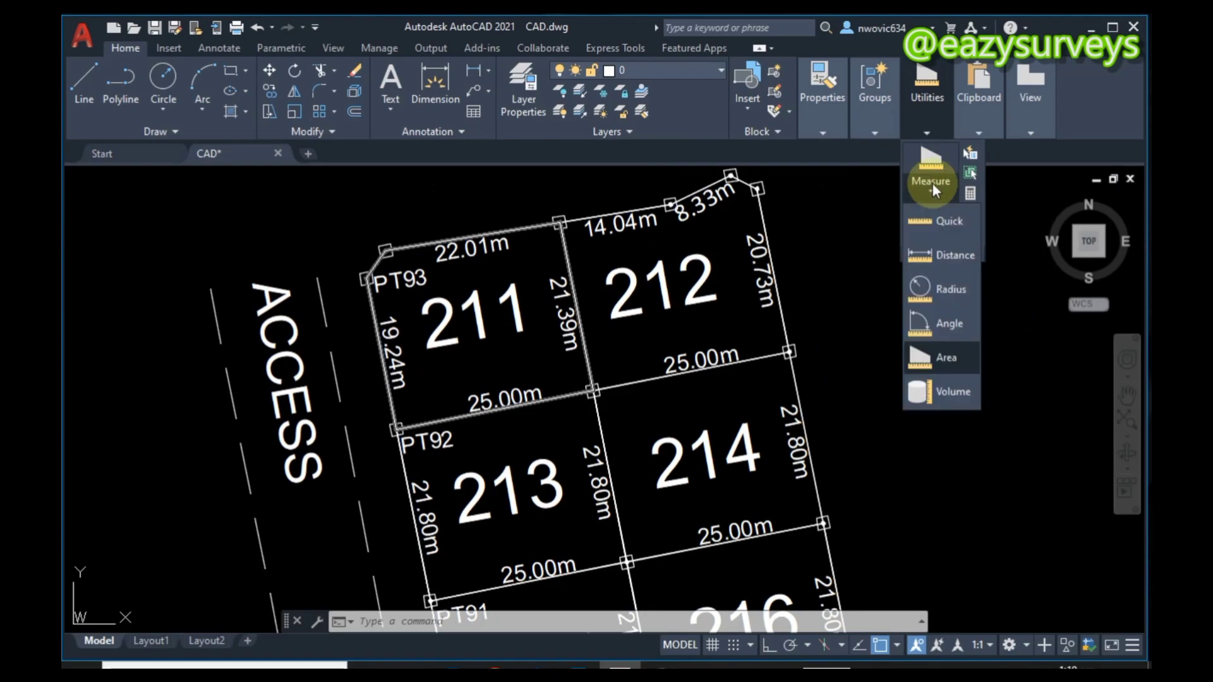
{"action": "left_click", "coordinate": [938, 357]}
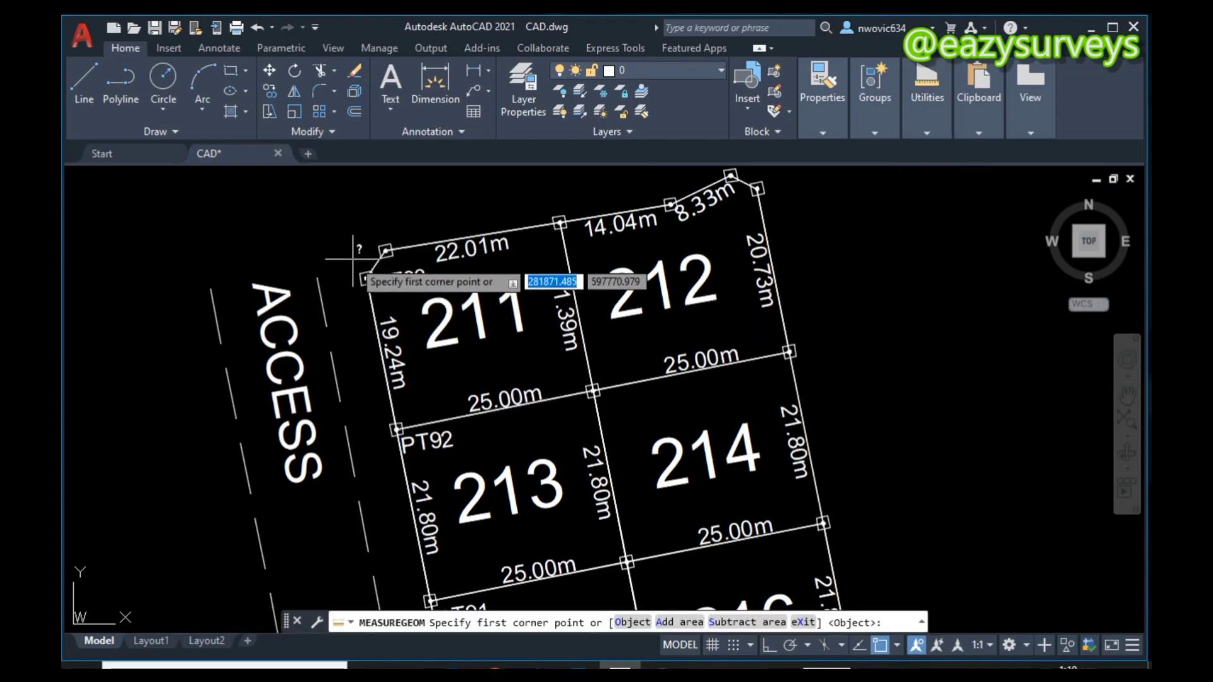
{"action": "scroll", "coordinate": [550, 221], "scroll_direction": "up", "scroll_amount": 3}
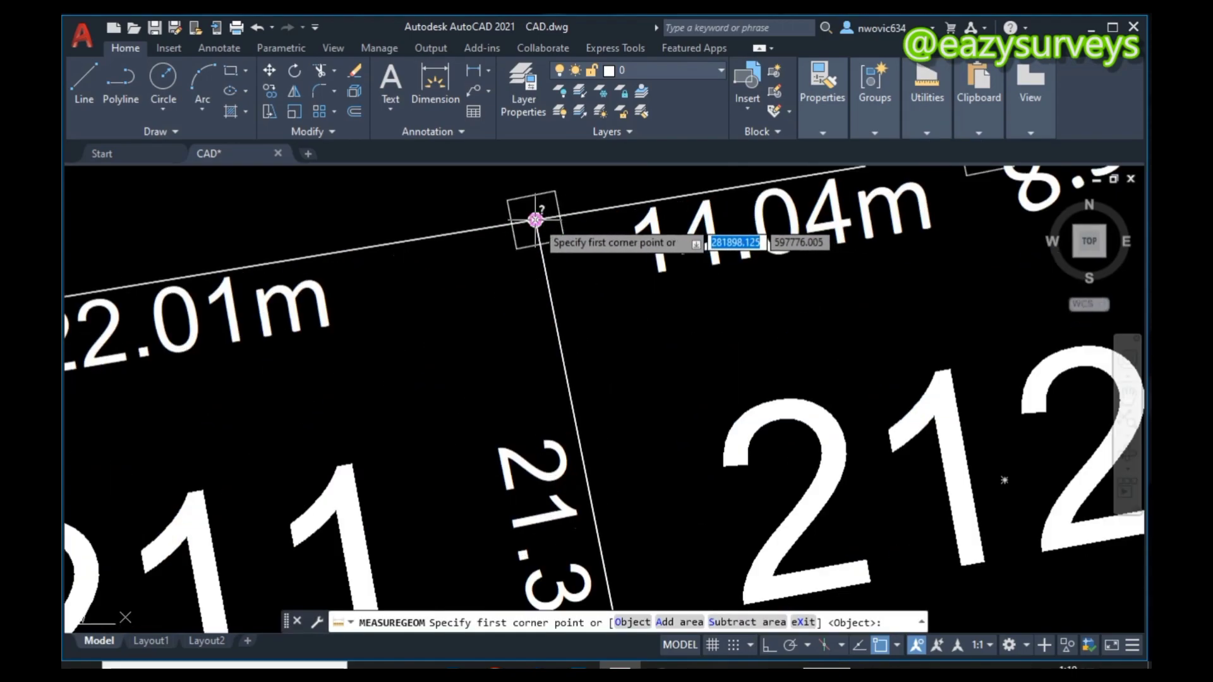
{"action": "left_click", "coordinate": [535, 219]}
{"action": "scroll", "coordinate": [535, 220], "scroll_direction": "down", "scroll_amount": 3}
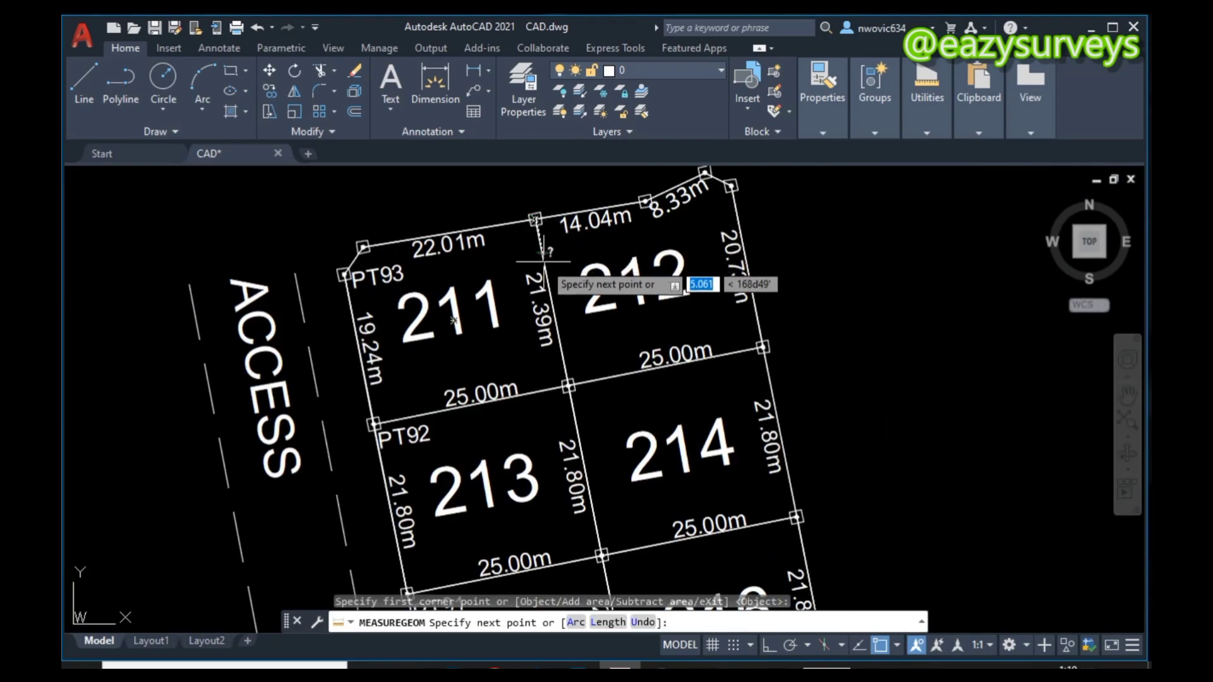
{"action": "scroll", "coordinate": [568, 385], "scroll_direction": "up", "scroll_amount": 5}
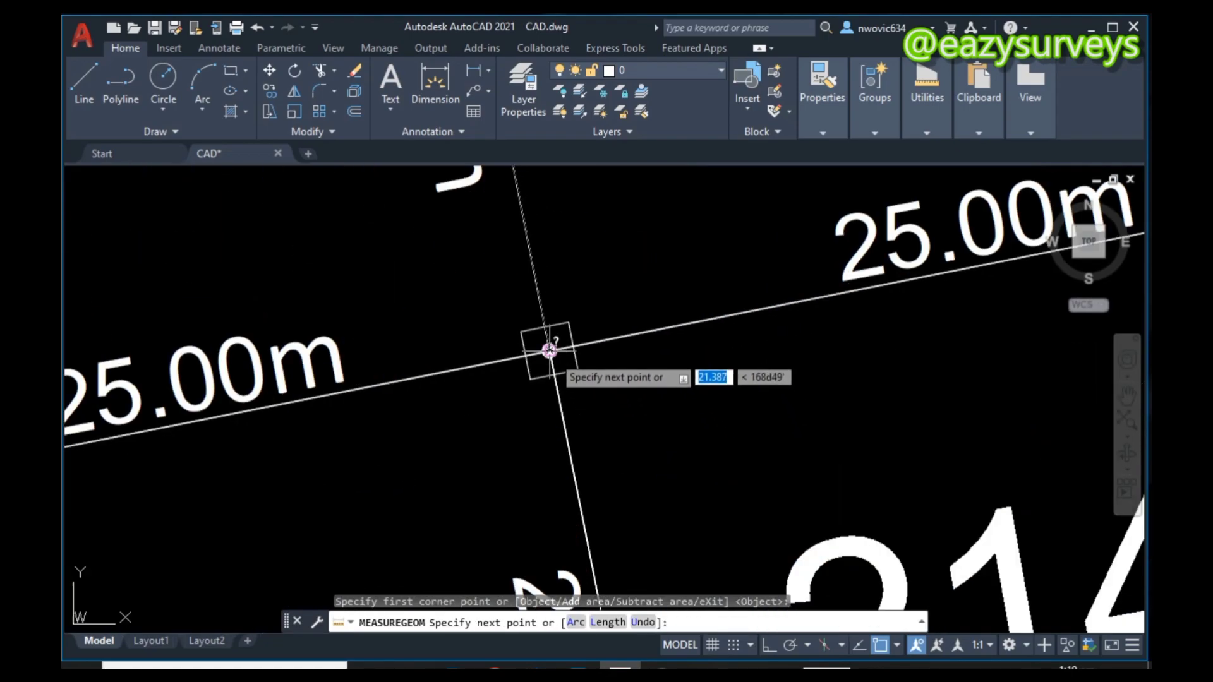
{"action": "left_click", "coordinate": [549, 351]}
{"action": "scroll", "coordinate": [549, 350], "scroll_direction": "down", "scroll_amount": 5}
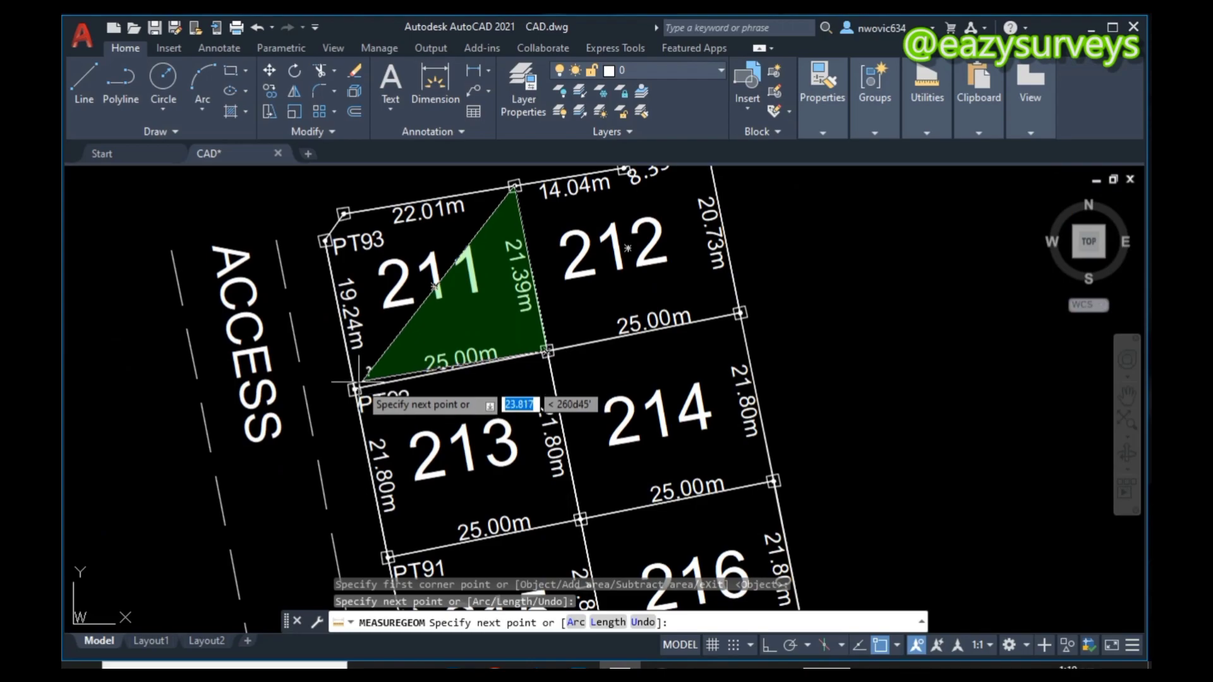
Continue the measured outline of plot 211 through the corners at PT92 and PT93.
{"action": "scroll", "coordinate": [357, 382], "scroll_direction": "up", "scroll_amount": 5}
{"action": "left_click", "coordinate": [356, 382]}
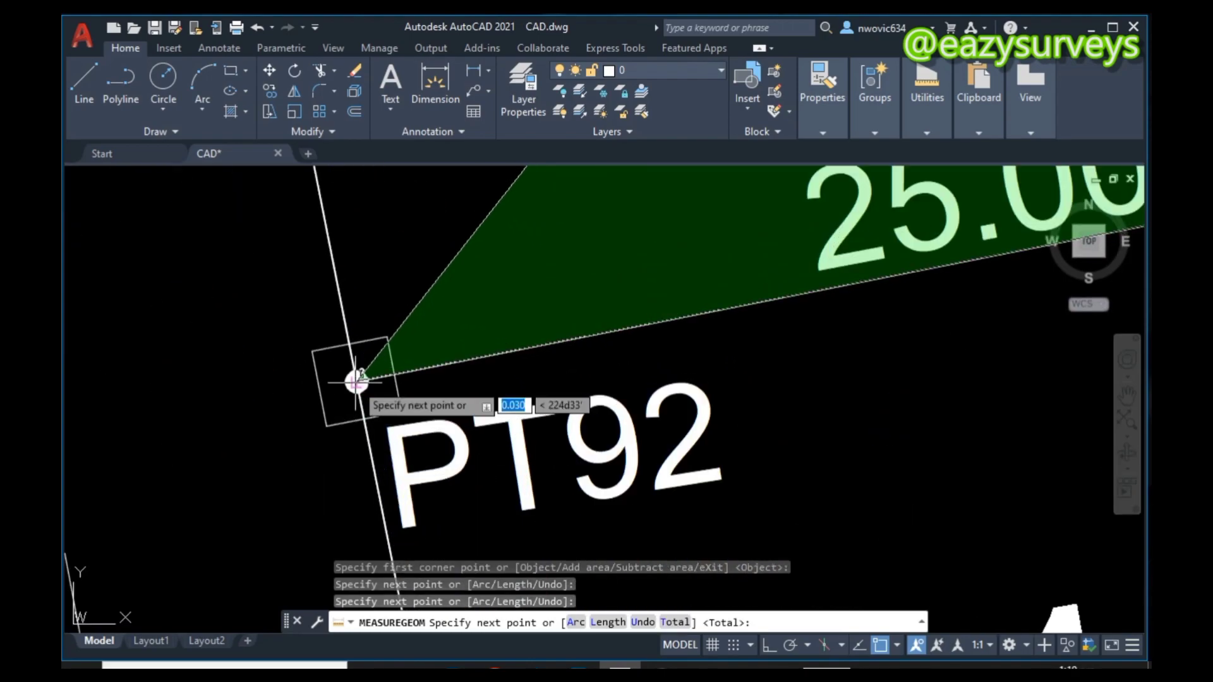
{"action": "scroll", "coordinate": [357, 382], "scroll_direction": "down", "scroll_amount": 5}
{"action": "scroll", "coordinate": [317, 232], "scroll_direction": "up", "scroll_amount": 5}
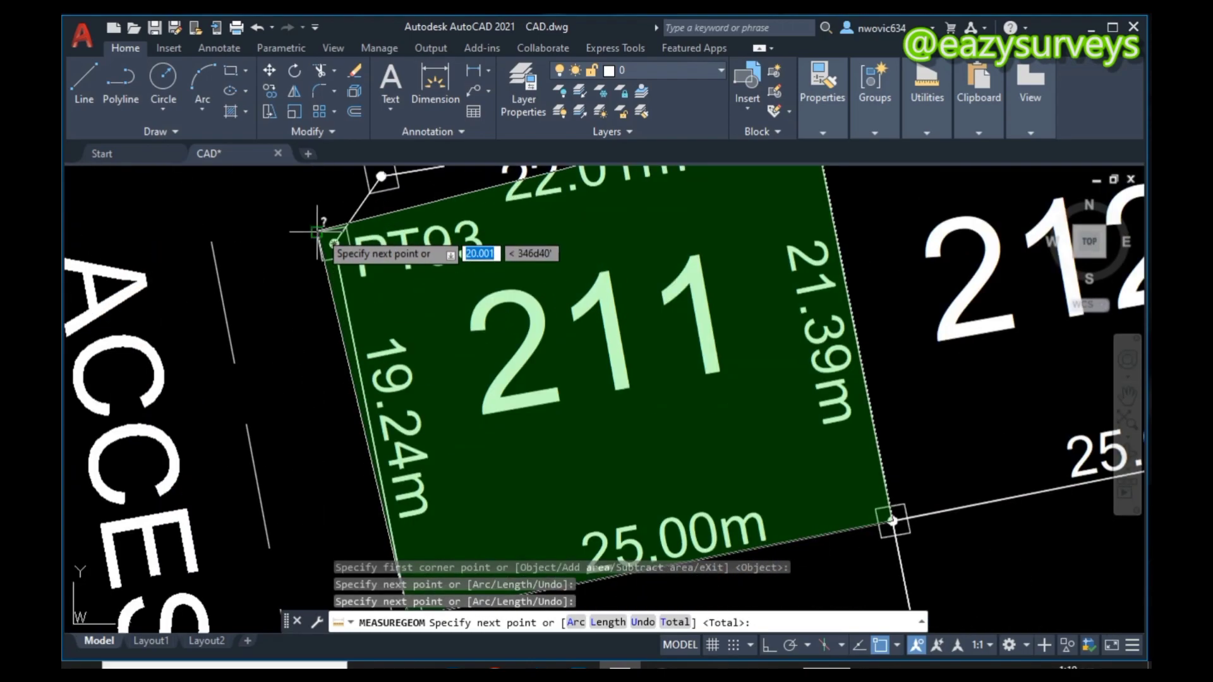
{"action": "left_click", "coordinate": [317, 232]}
{"action": "scroll", "coordinate": [323, 248], "scroll_direction": "up", "scroll_amount": 3}
{"action": "middle_click_drag", "start_coordinate": [325, 253], "coordinate": [285, 382]}
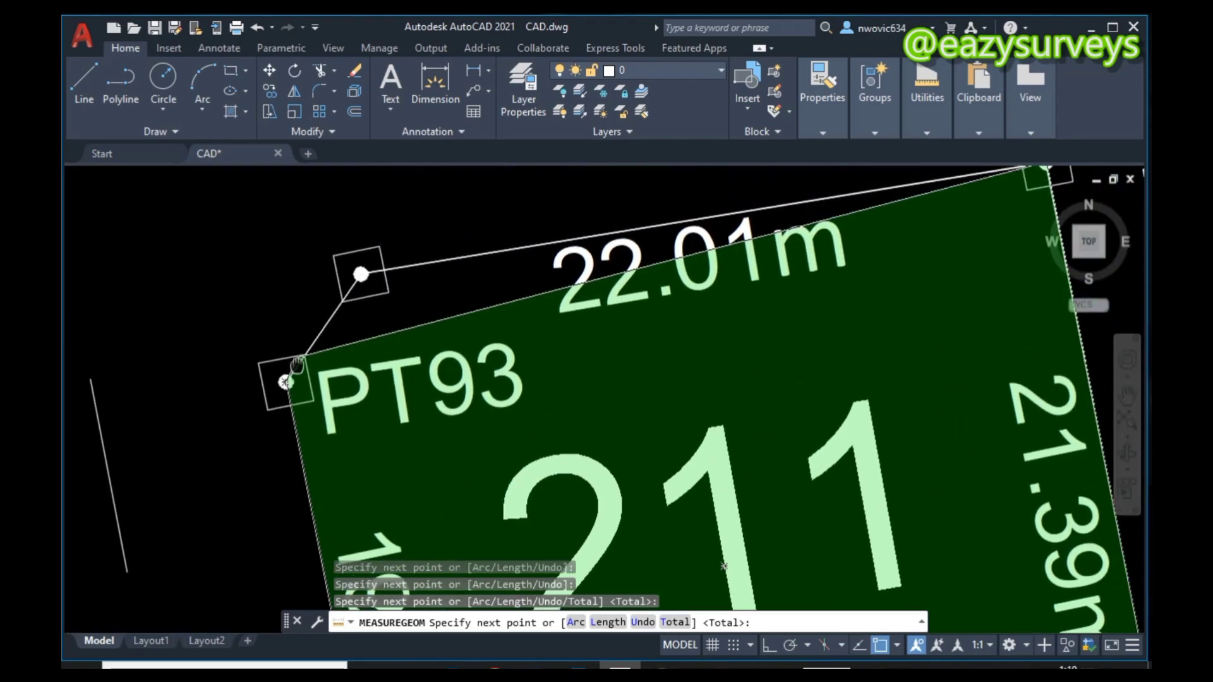
Close plot 211's outline through the cut corner above PT93 and total its area and perimeter, ending the measurement.
{"action": "scroll", "coordinate": [302, 364], "scroll_direction": "up", "scroll_amount": 3}
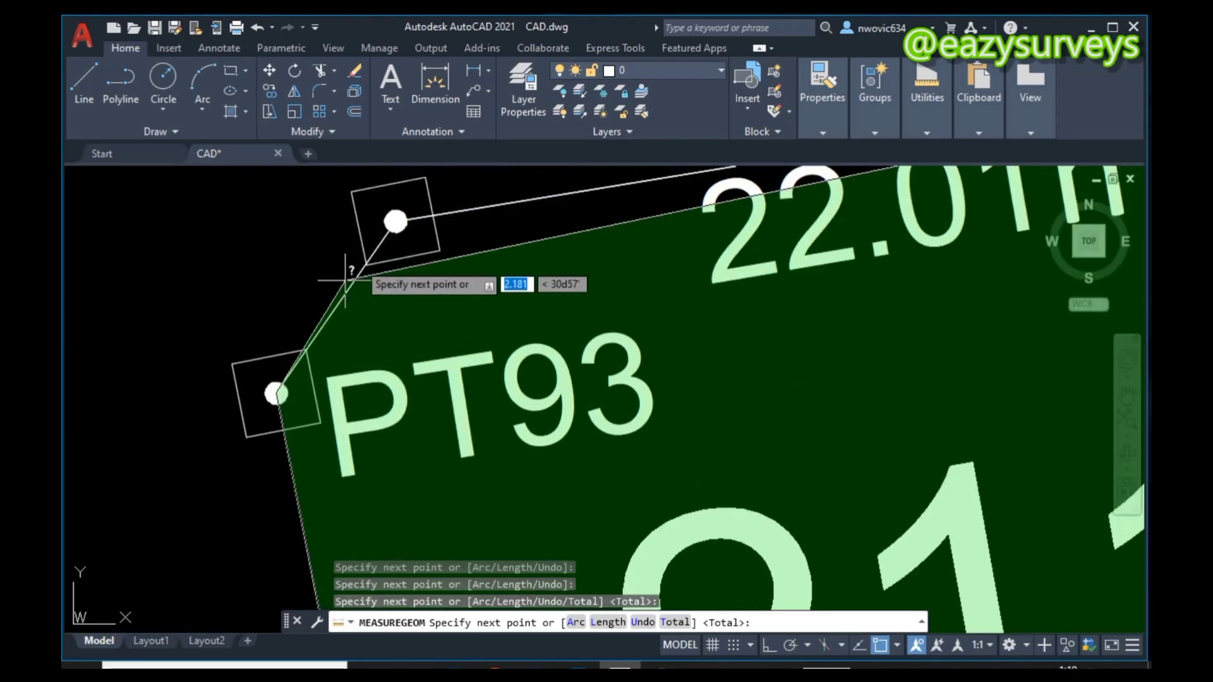
{"action": "left_click", "coordinate": [396, 220]}
{"action": "scroll", "coordinate": [395, 220], "scroll_direction": "down", "scroll_amount": 5}
{"action": "scroll", "coordinate": [741, 277], "scroll_direction": "up", "scroll_amount": 5}
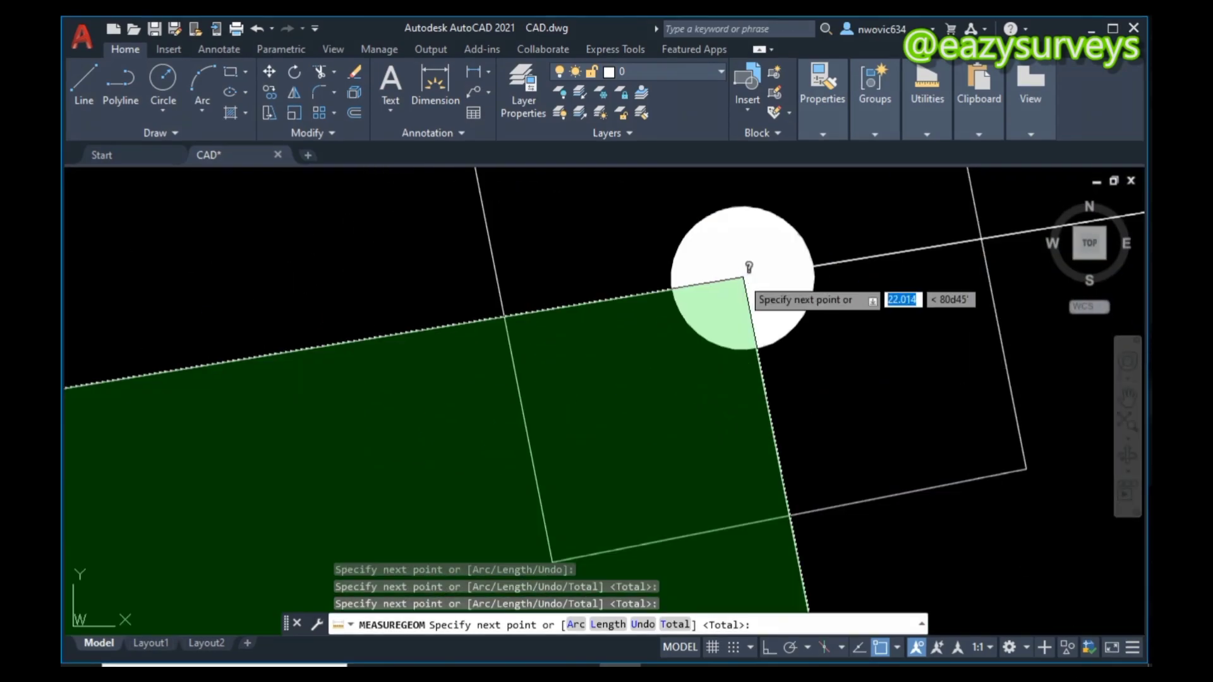
{"action": "scroll", "coordinate": [740, 278], "scroll_direction": "down", "scroll_amount": 2}
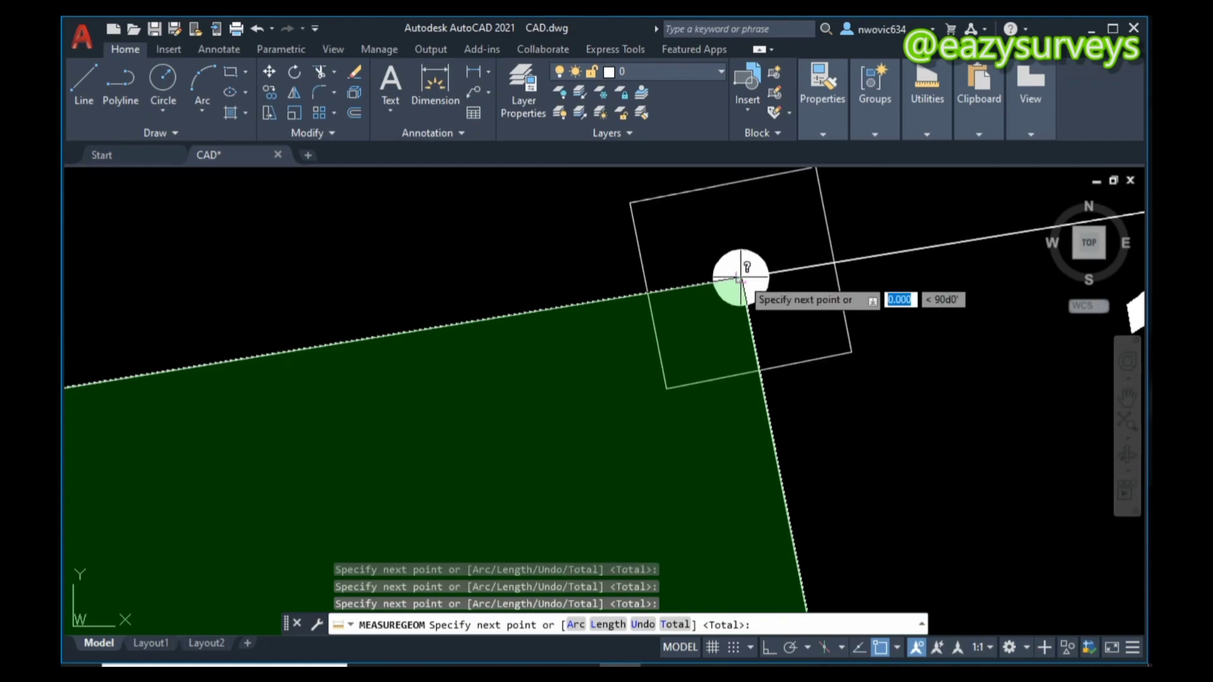
{"action": "key", "text": "Return"}
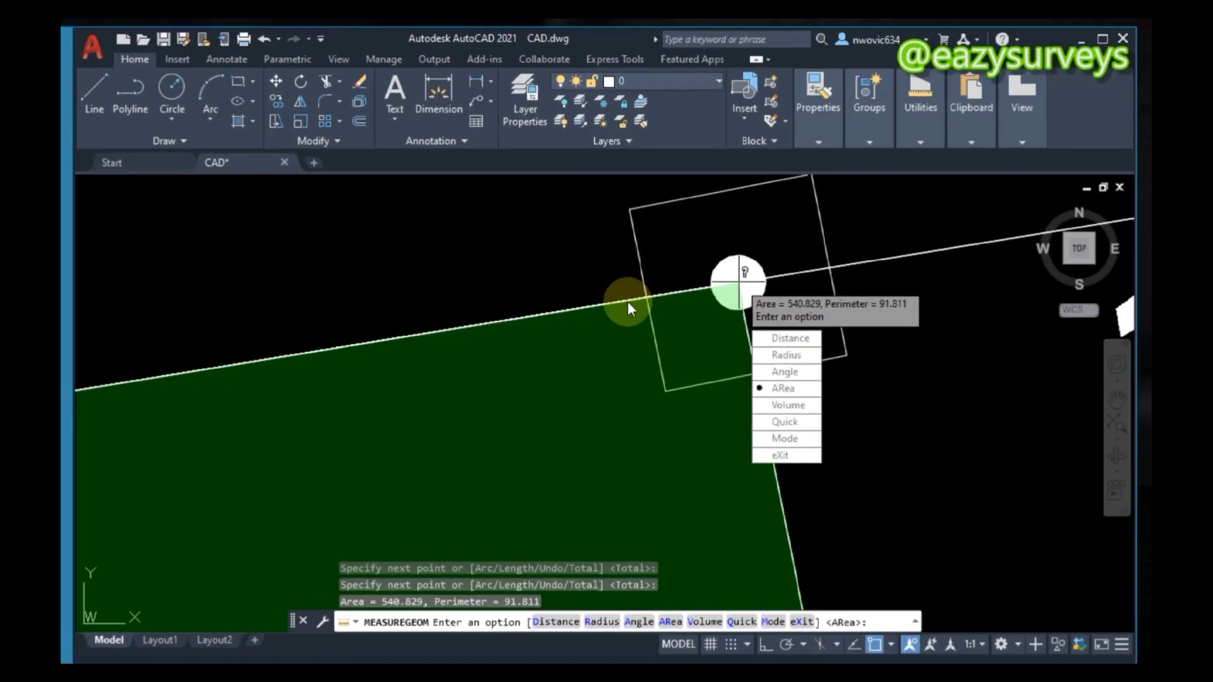
{"action": "key", "text": "Escape"}
{"action": "scroll", "coordinate": [585, 316], "scroll_direction": "down", "scroll_amount": 5}
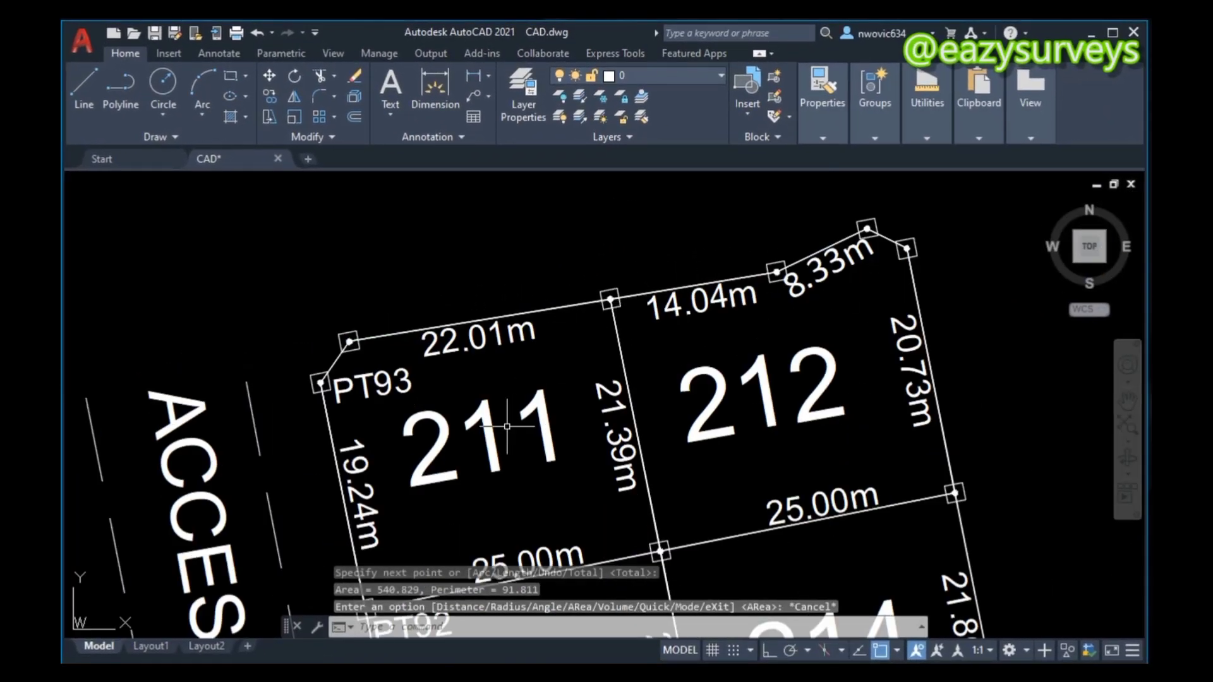
{"action": "scroll", "coordinate": [501, 365], "scroll_direction": "down", "scroll_amount": 5}
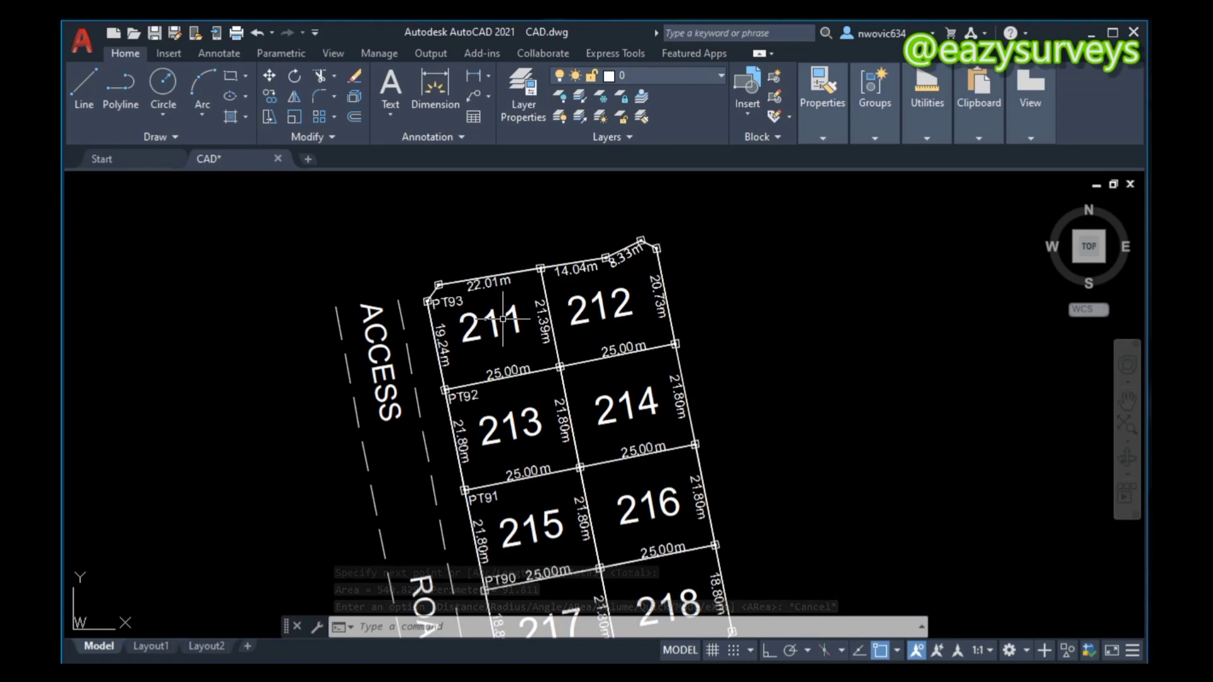
{"action": "scroll", "coordinate": [503, 319], "scroll_direction": "up", "scroll_amount": 2}
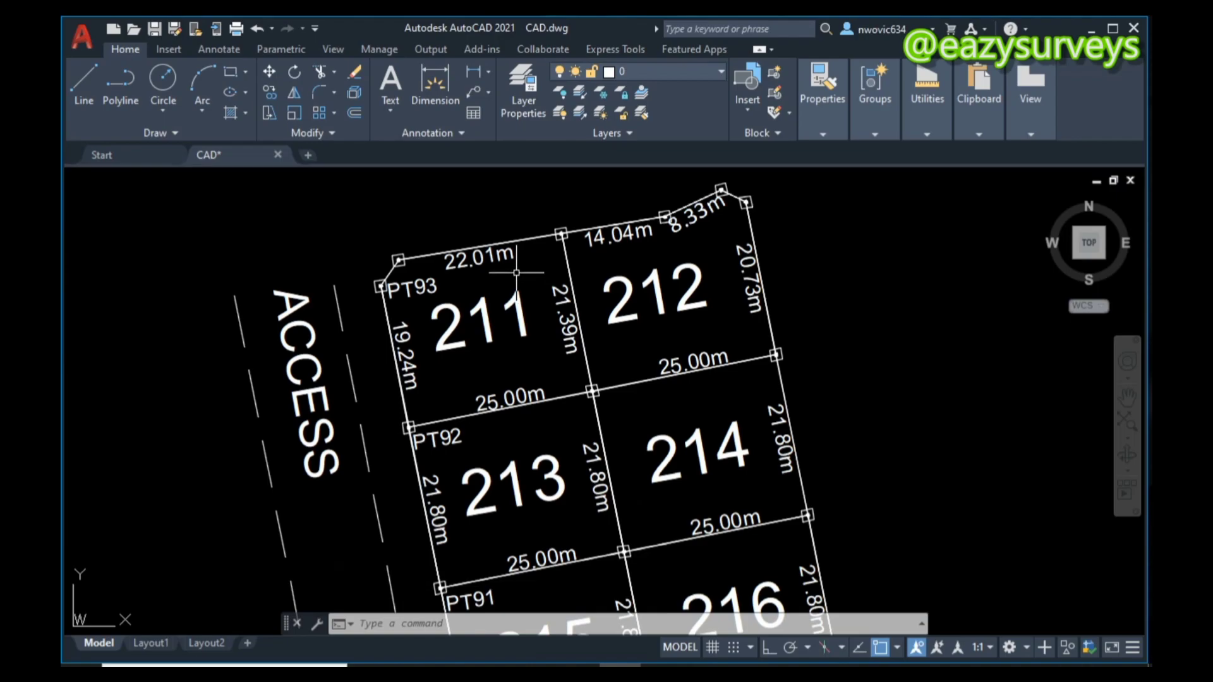
{"action": "middle_click_drag", "start_coordinate": [516, 273], "coordinate": [530, 260]}
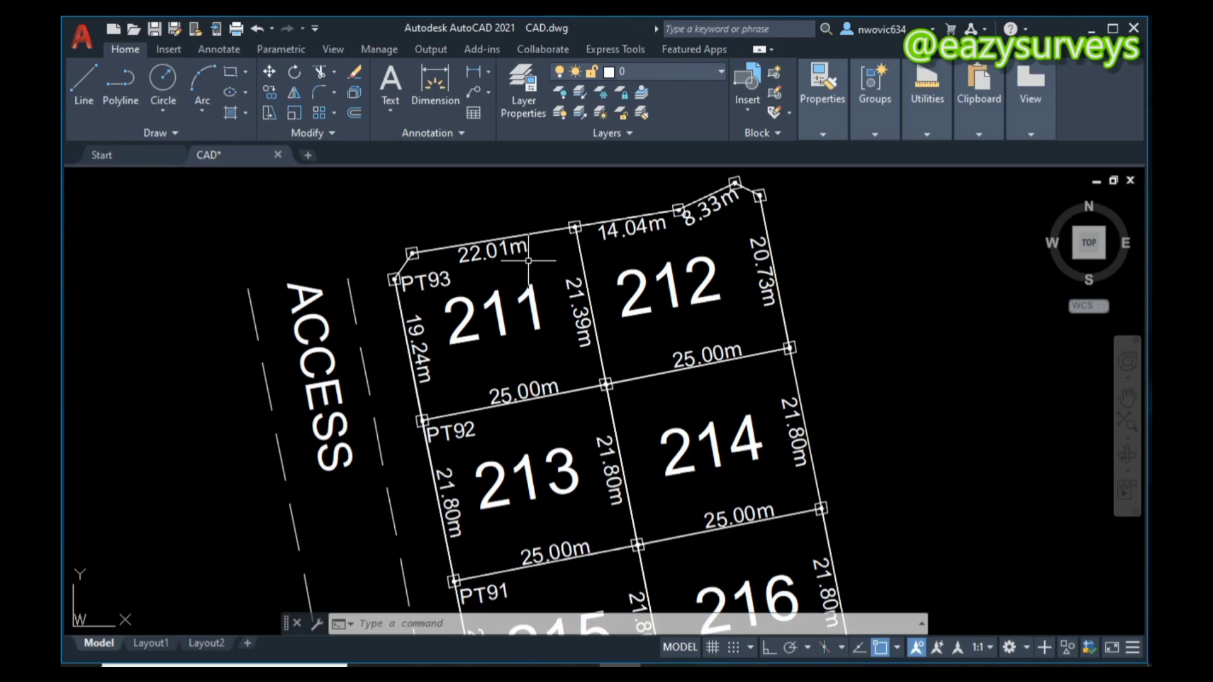
{"action": "scroll", "coordinate": [528, 260], "scroll_direction": "down", "scroll_amount": 2}
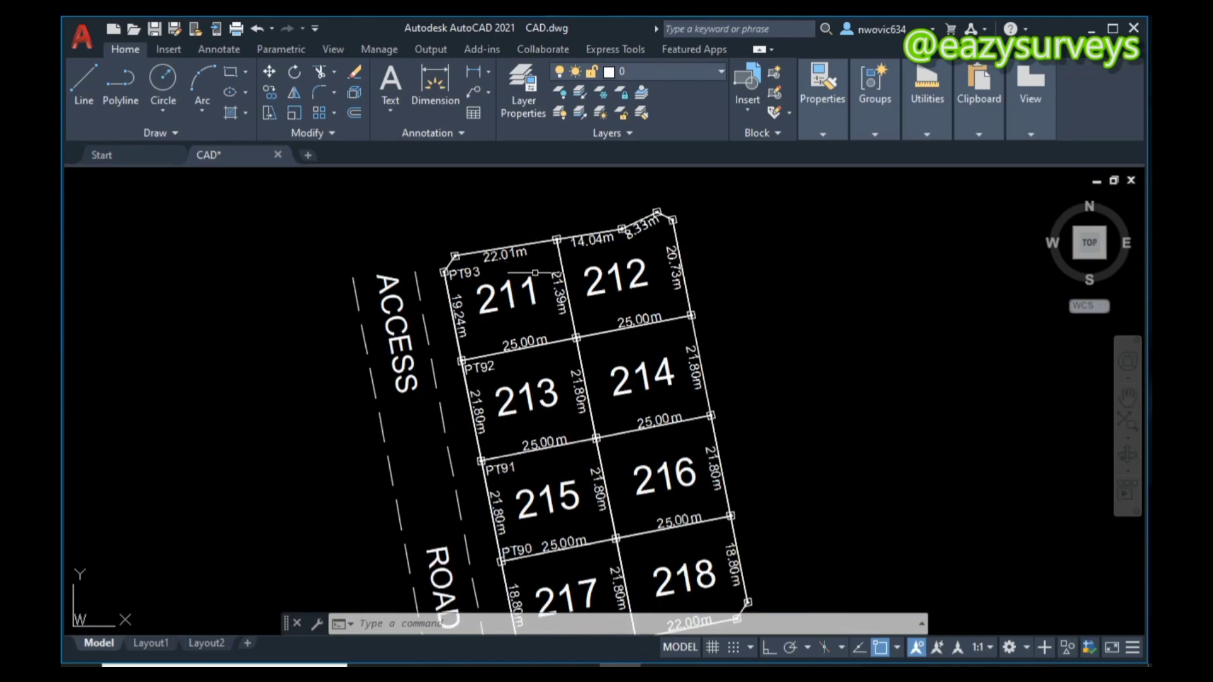
{"action": "middle_click_drag", "start_coordinate": [533, 264], "coordinate": [523, 263]}
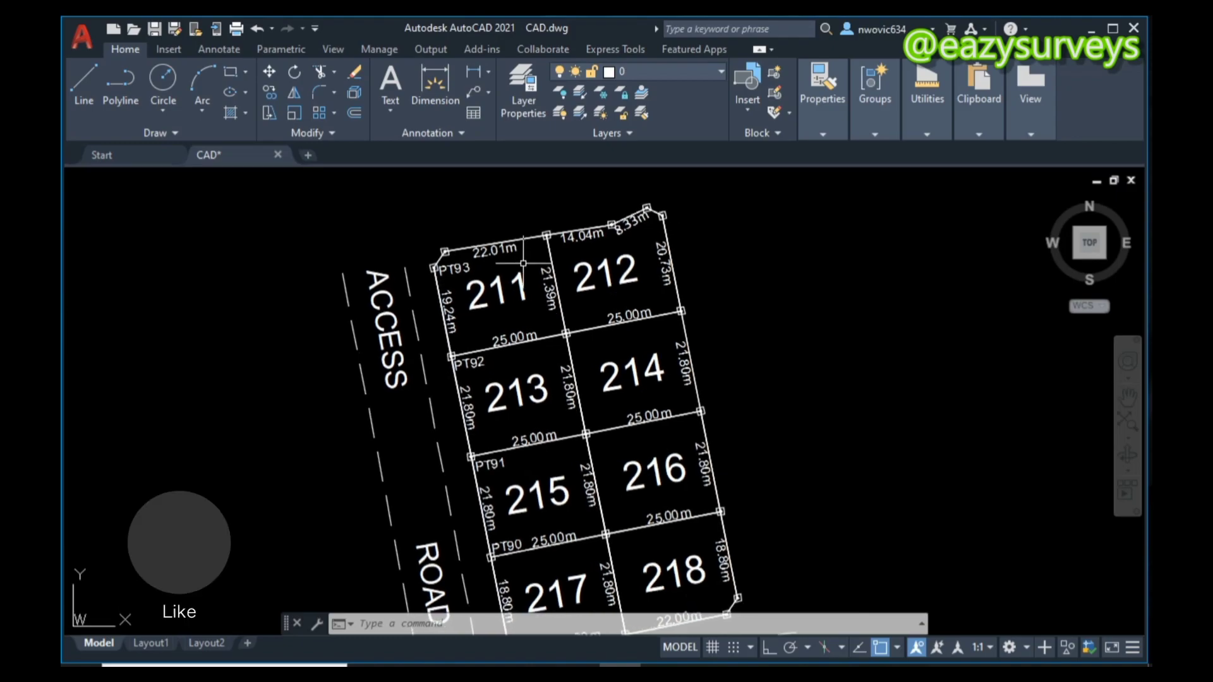
{"action": "mouse_move", "coordinate": [523, 263]}
{"action": "middle_mouse_down"}
{"action": "mouse_move", "coordinate": [506, 277]}
{"action": "mouse_move", "coordinate": [483, 270]}
{"action": "middle_mouse_up"}
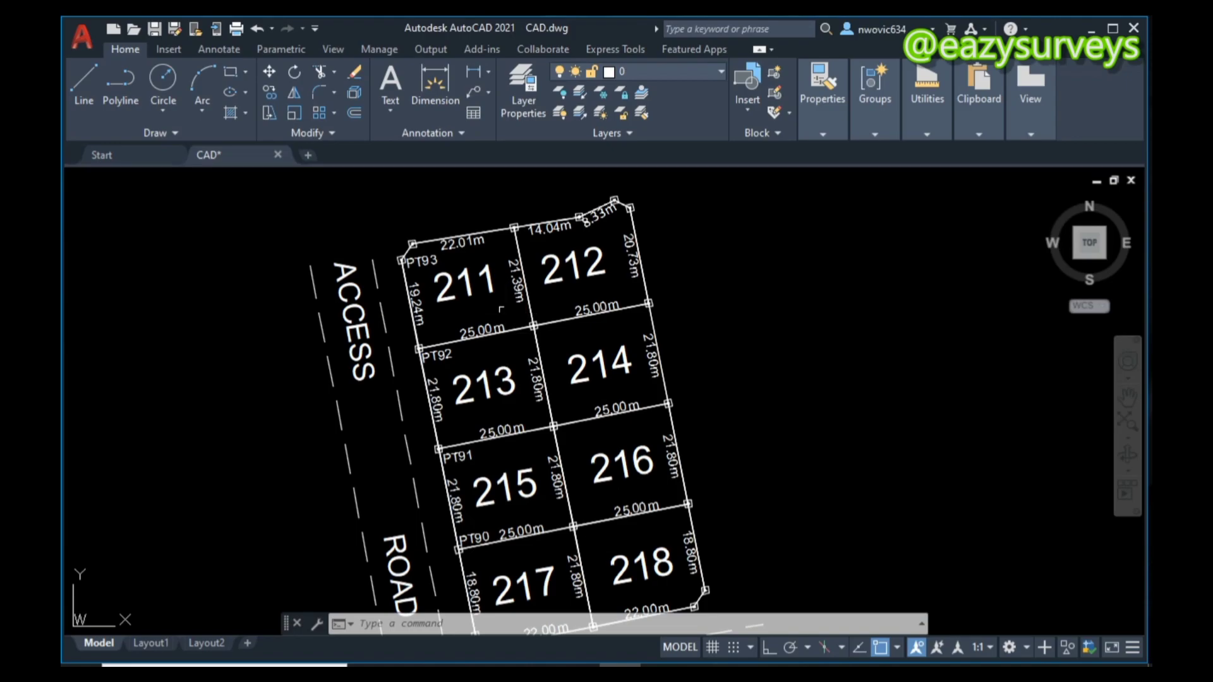
{"action": "middle_click_drag", "start_coordinate": [500, 308], "coordinate": [480, 285]}
Review the drawing's length and angle units and the base angle direction, keeping the settings.
{"action": "left_click", "coordinate": [718, 321]}
{"action": "type", "text": "un"}
{"action": "key", "text": "Return"}
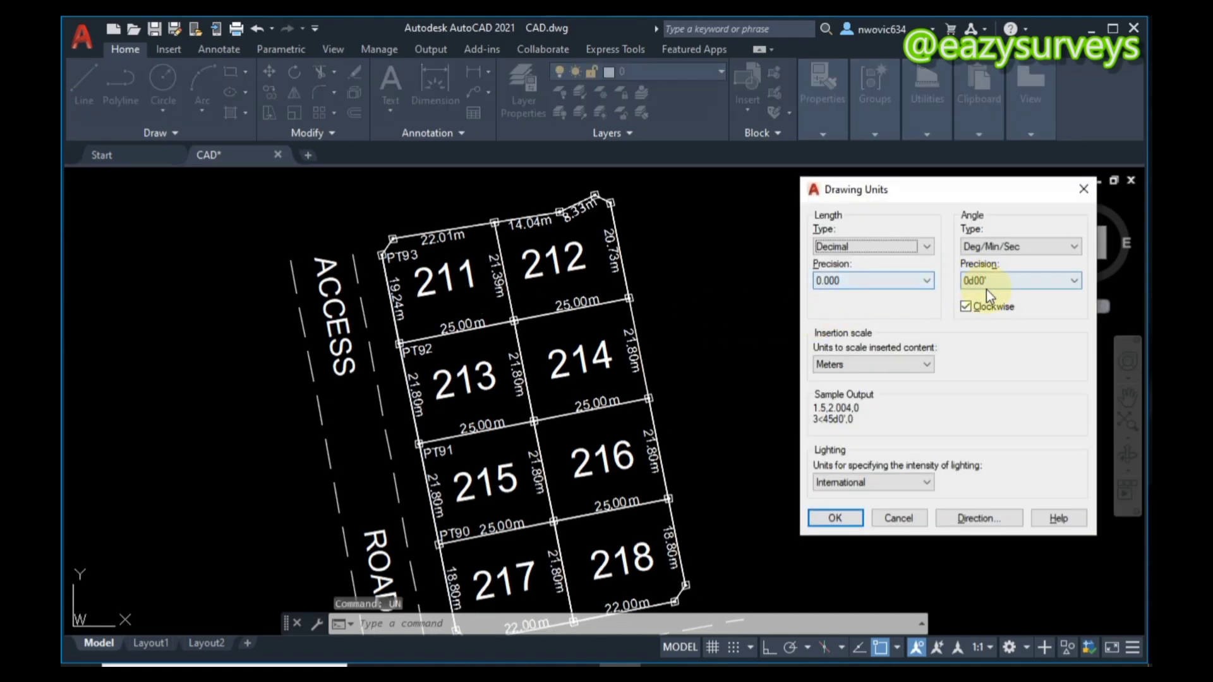
{"action": "left_click", "coordinate": [976, 514]}
{"action": "left_click", "coordinate": [604, 424]}
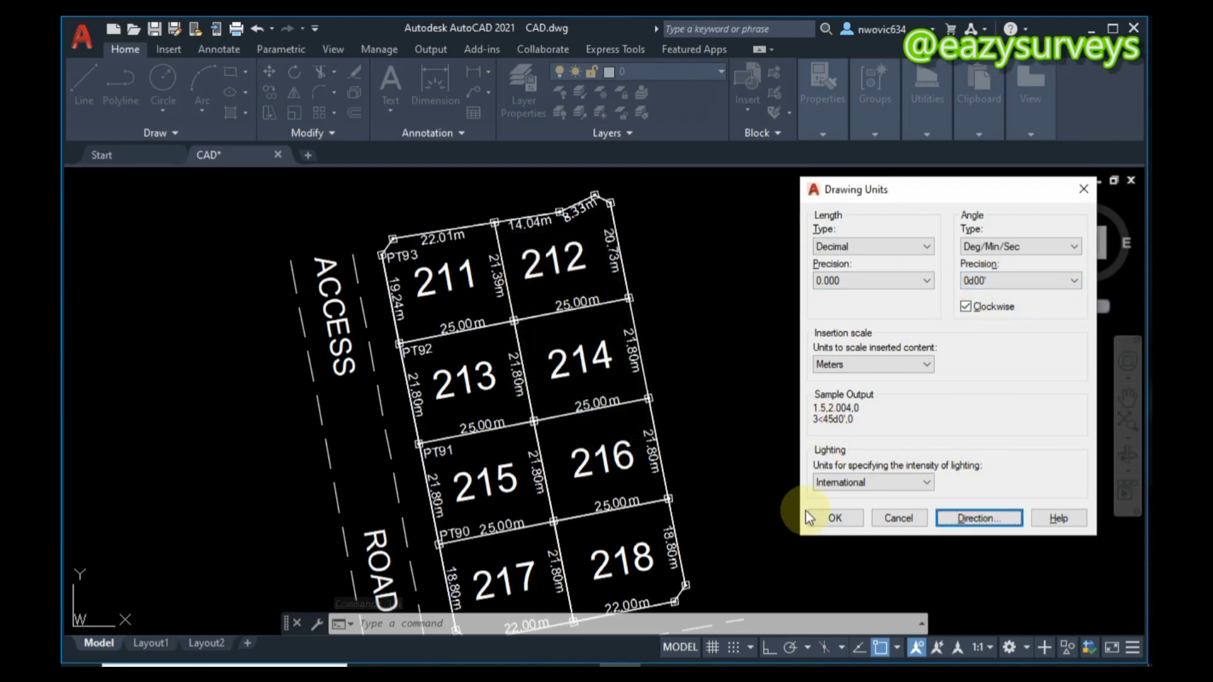
{"action": "left_click", "coordinate": [835, 517]}
Set up a new empty table with 2 columns and 1 data row.
{"action": "middle_click_drag", "start_coordinate": [599, 341], "coordinate": [603, 327]}
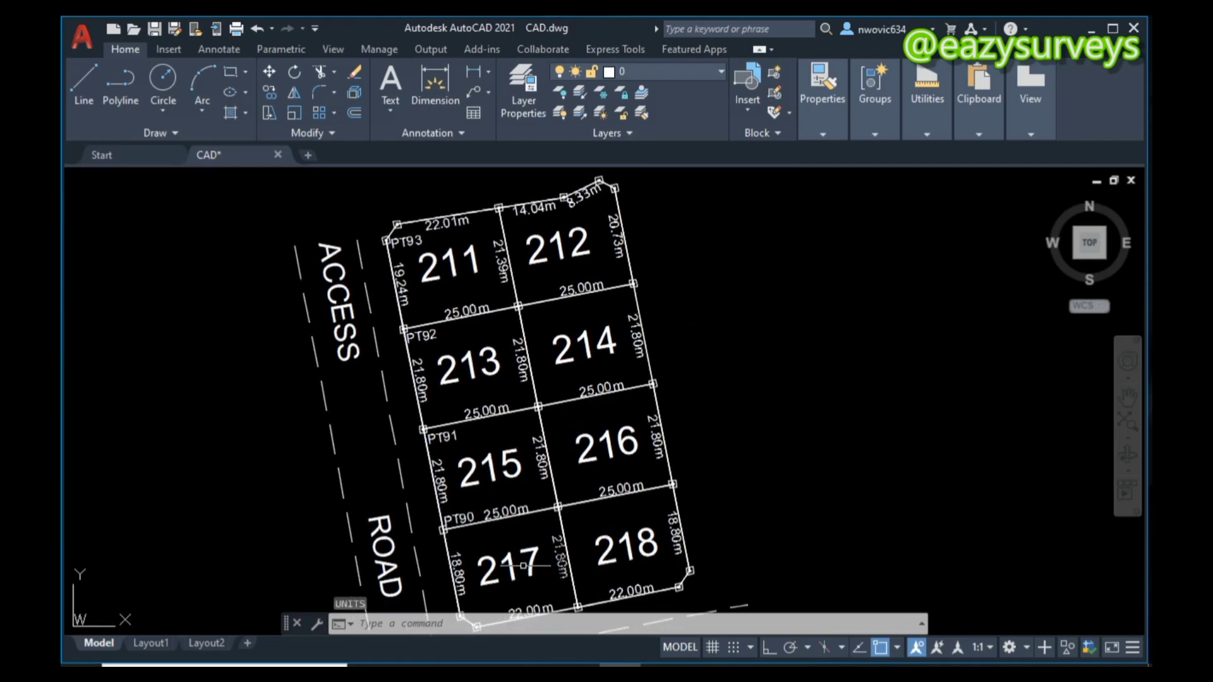
{"action": "left_click", "coordinate": [407, 625]}
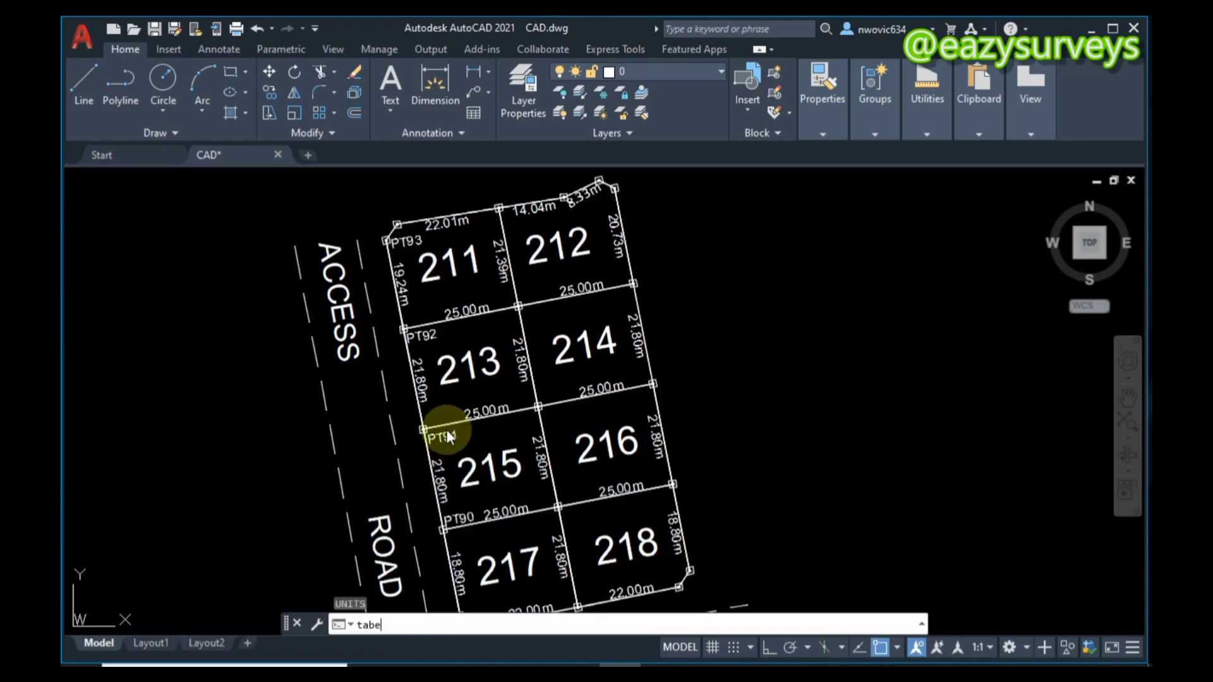
{"action": "key", "text": "Return"}
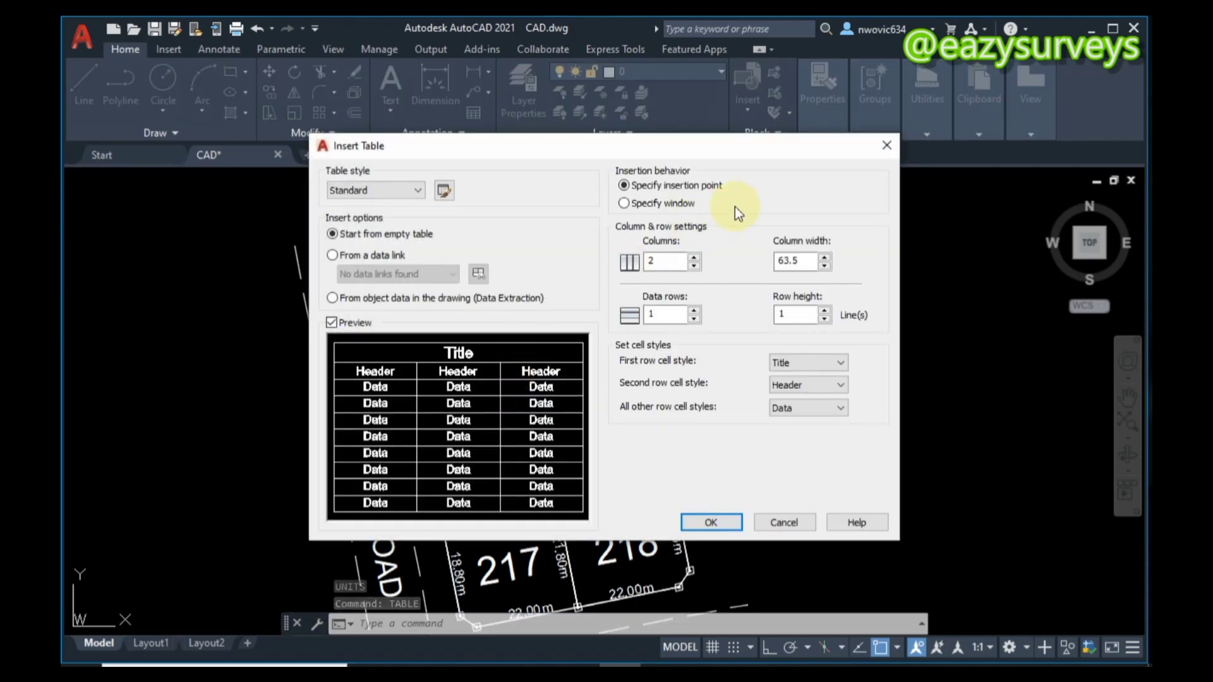
{"action": "left_click", "coordinate": [695, 257]}
{"action": "left_click", "coordinate": [694, 266]}
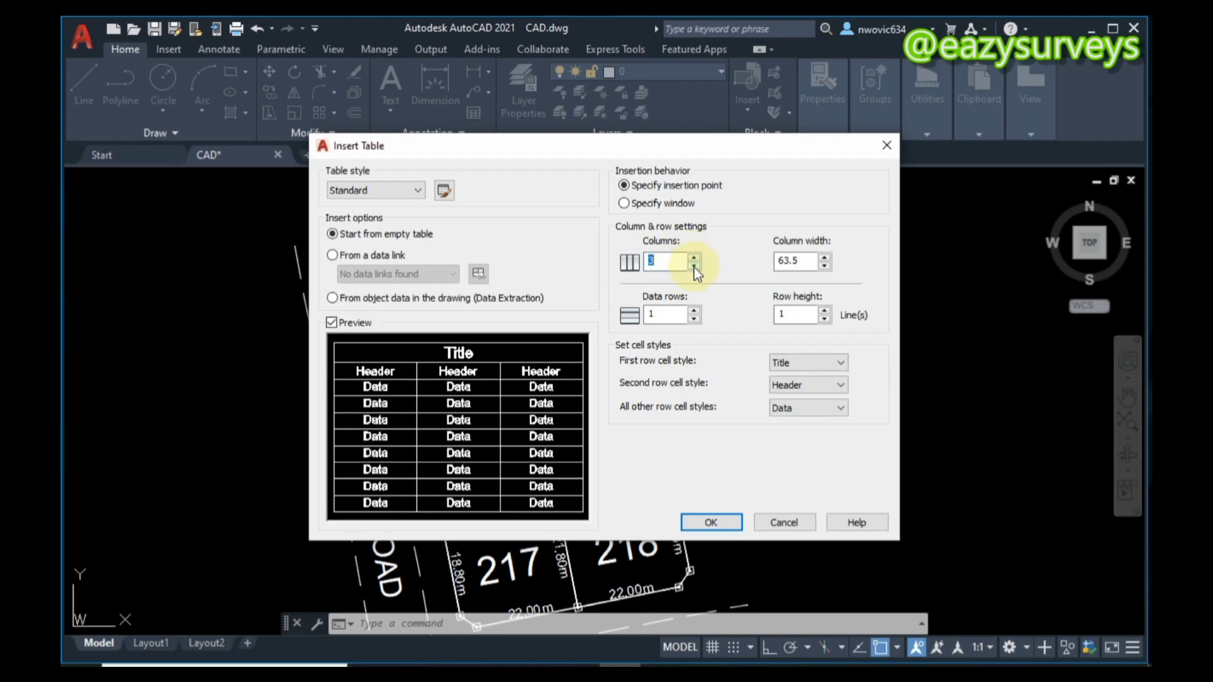
{"action": "left_click", "coordinate": [664, 265]}
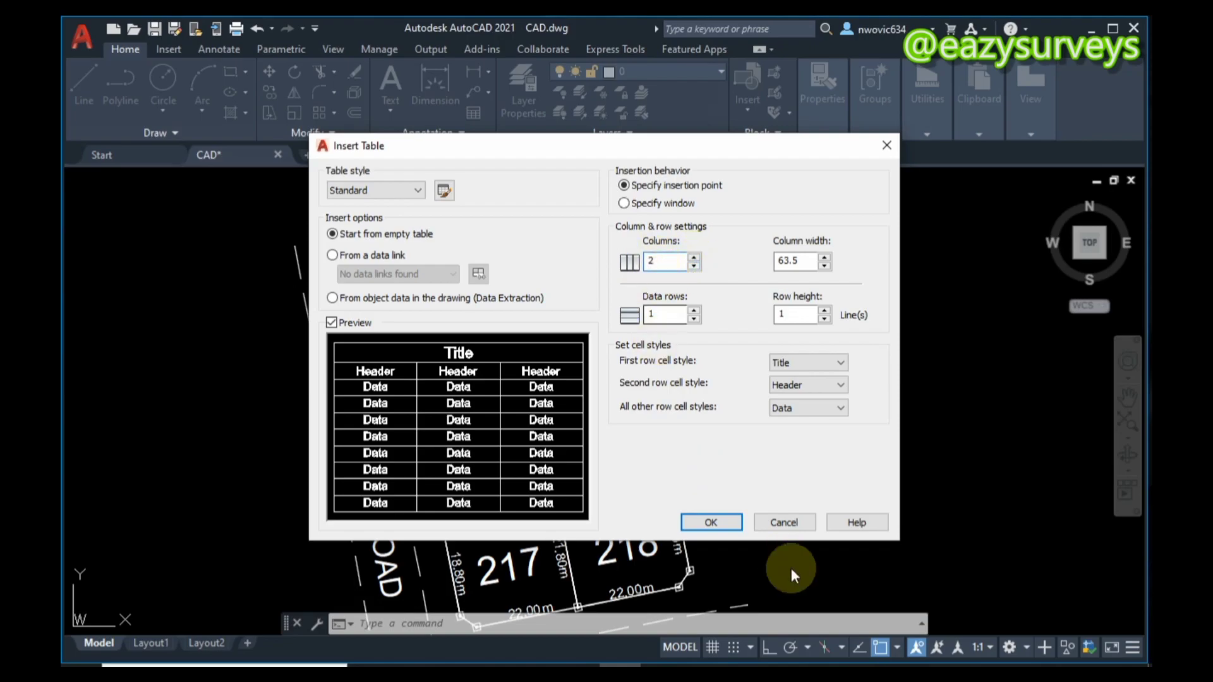
{"action": "left_click", "coordinate": [711, 523]}
Place the table in the empty area east of plots 212 and 214.
{"action": "scroll", "coordinate": [741, 353], "scroll_direction": "down", "scroll_amount": 5}
{"action": "scroll", "coordinate": [741, 354], "scroll_direction": "up", "scroll_amount": 3}
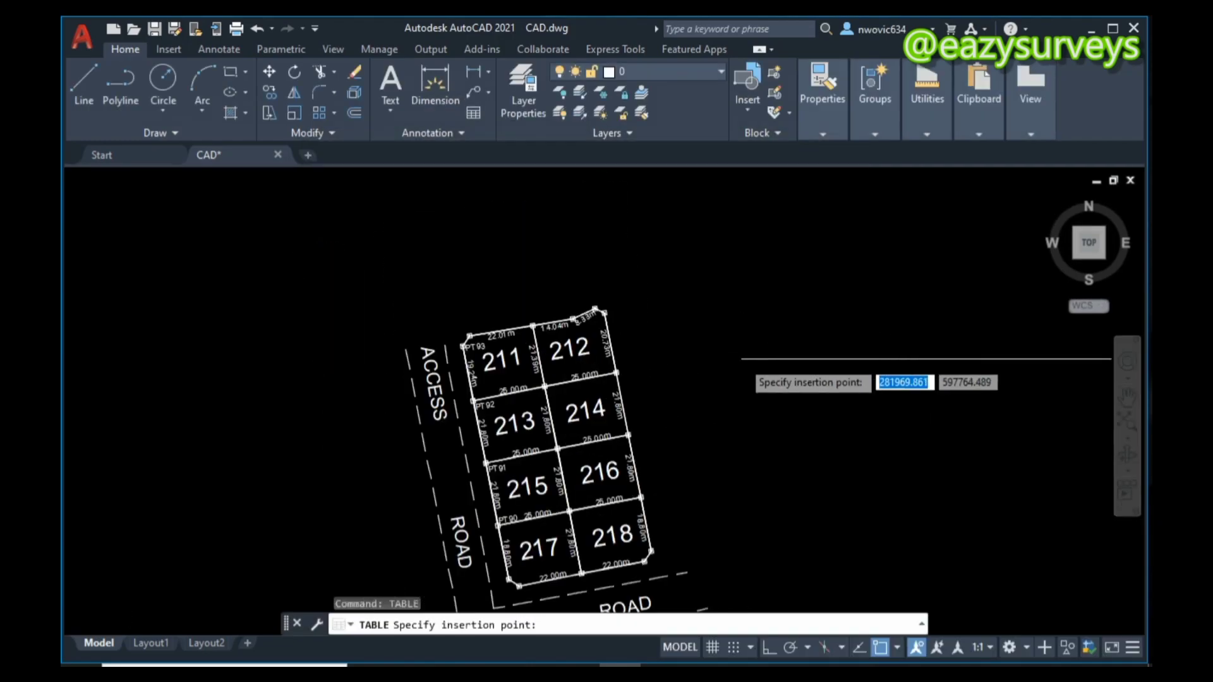
{"action": "scroll", "coordinate": [710, 346], "scroll_direction": "down", "scroll_amount": 3}
{"action": "scroll", "coordinate": [706, 344], "scroll_direction": "up", "scroll_amount": 3}
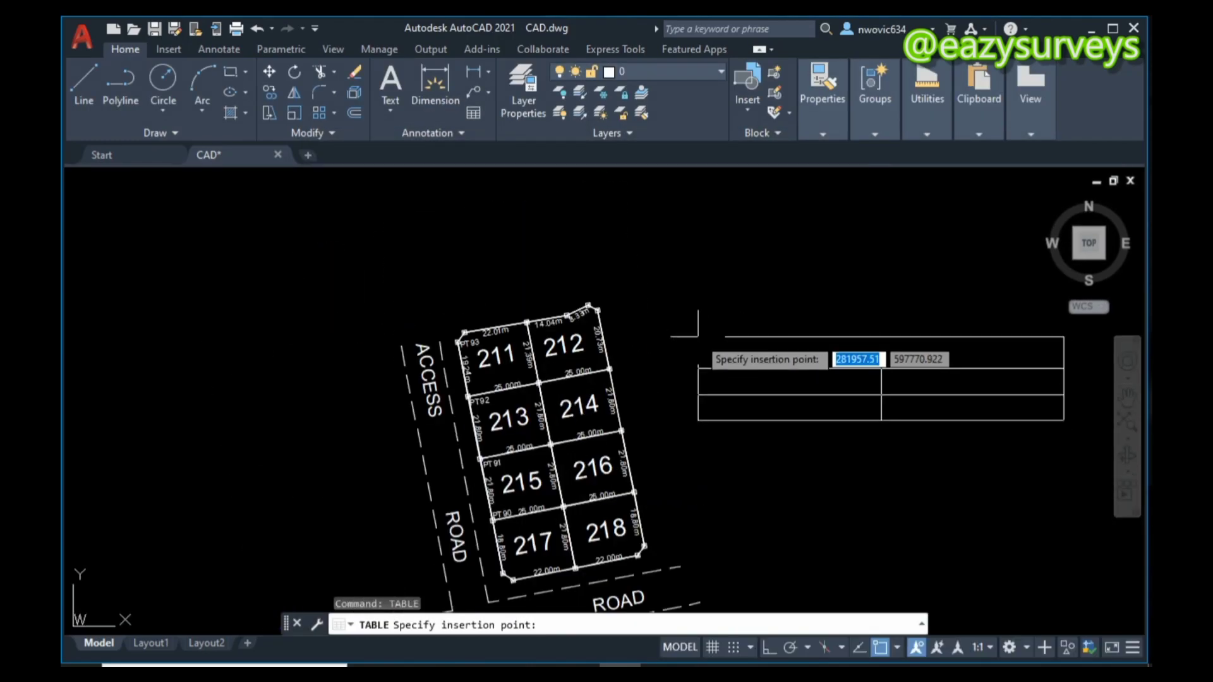
{"action": "left_click", "coordinate": [693, 328]}
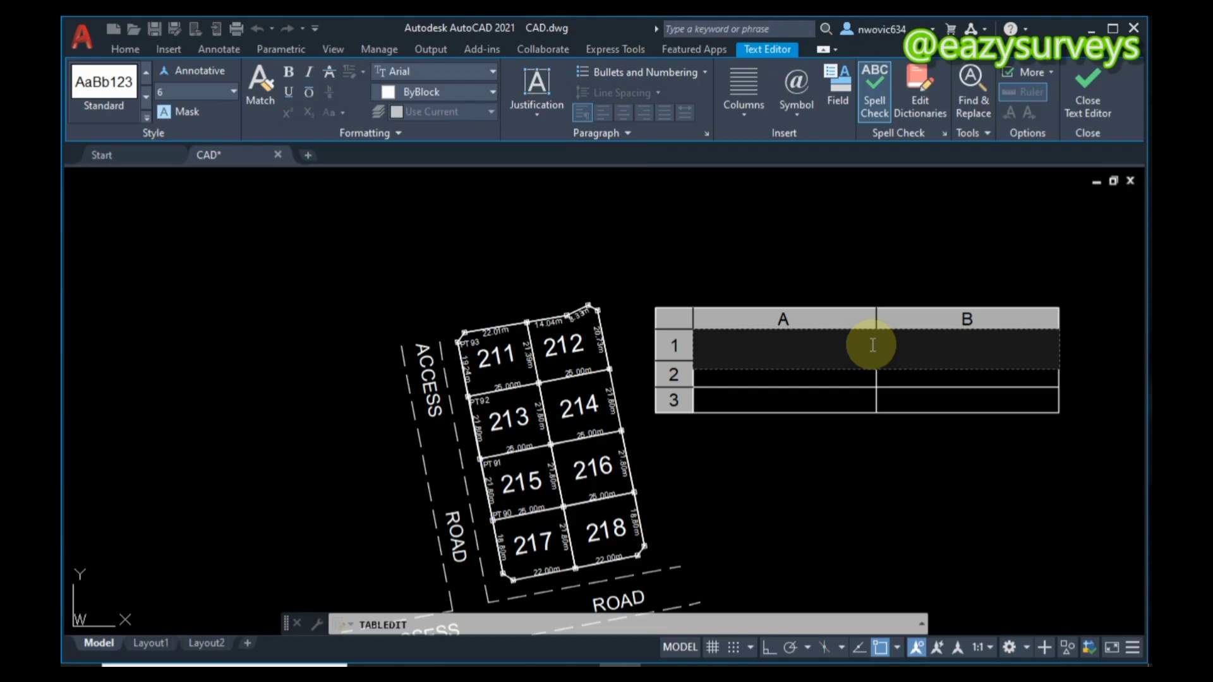
{"action": "type", "text": "plot"}
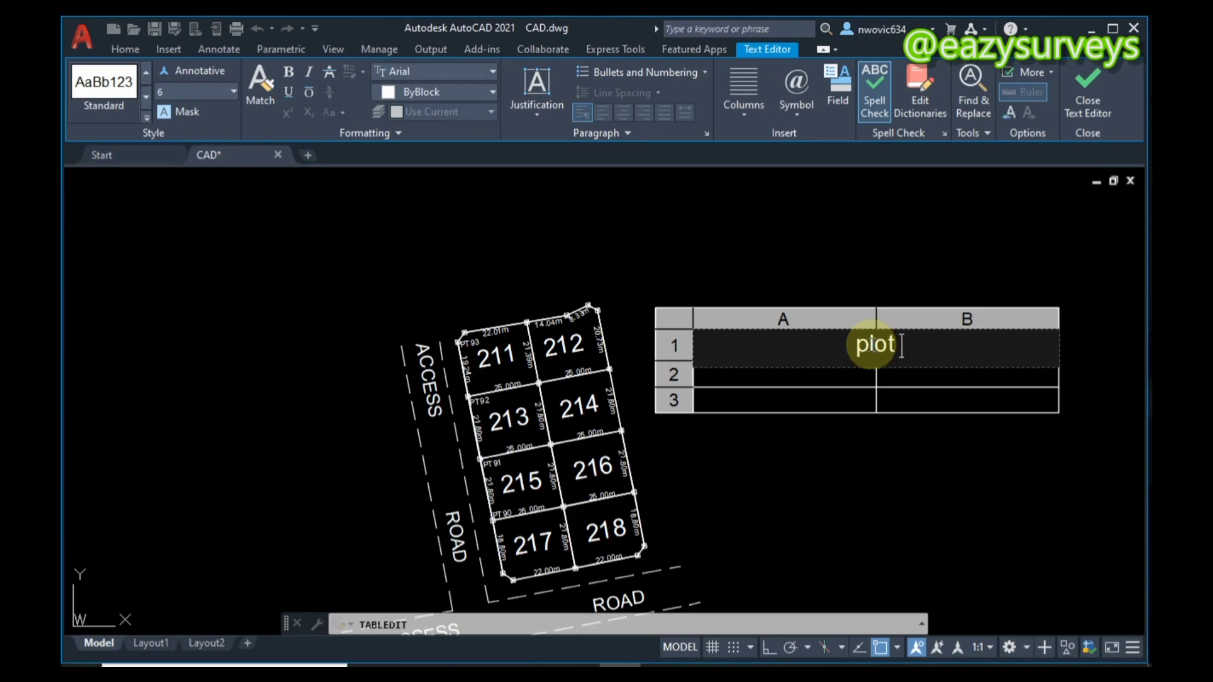
{"action": "type", "text": " area"}
{"action": "key", "text": "BackSpace"}
{"action": "key", "text": "BackSpace"}
{"action": "key", "text": "BackSpace"}
{"action": "key", "text": "BackSpace"}
{"action": "key", "text": "BackSpace"}
{"action": "key", "text": "BackSpace"}
{"action": "key", "text": "BackSpace"}
{"action": "key", "text": "BackSpace"}
{"action": "key", "text": "BackSpace"}
Enter PLOTS AREAS as the table's title and end the text editing.
{"action": "type", "text": "PLOTS"}
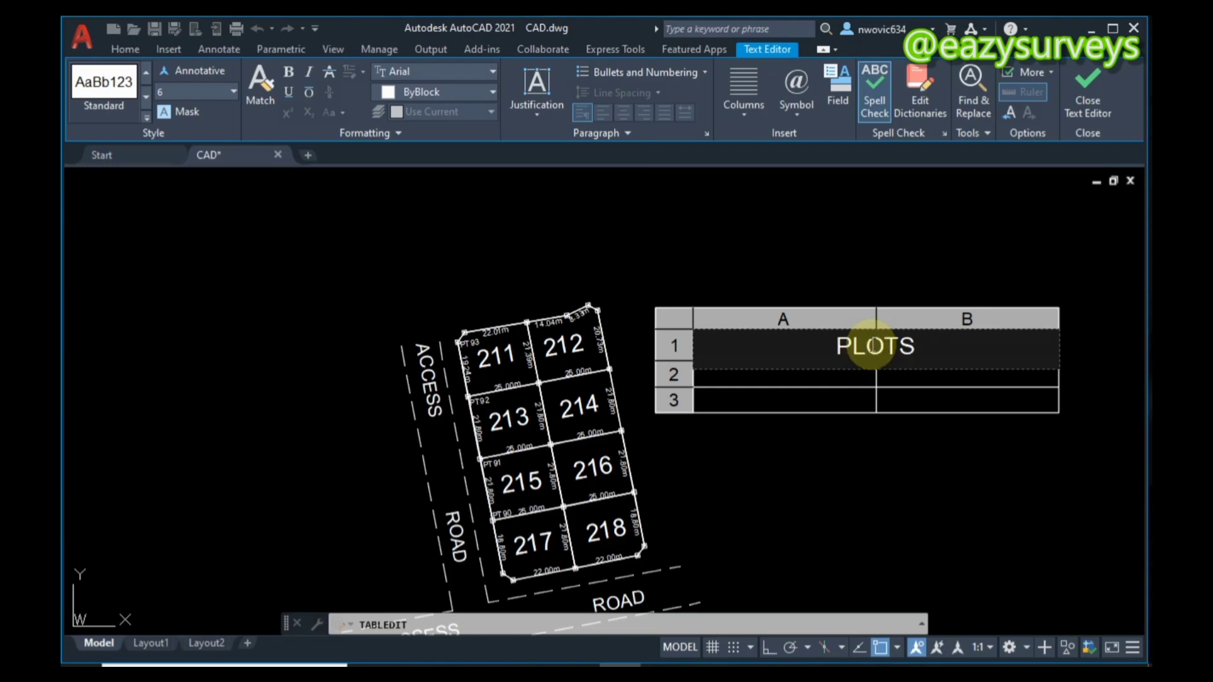
{"action": "type", "text": " ARE"}
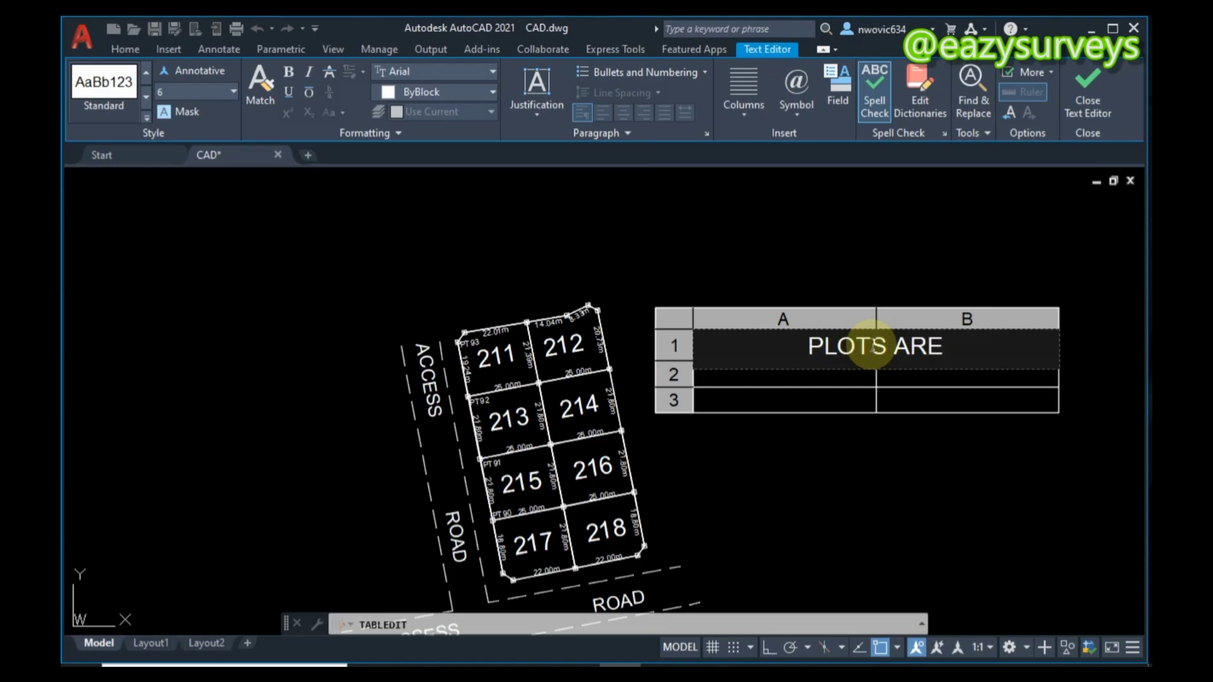
{"action": "type", "text": "AS"}
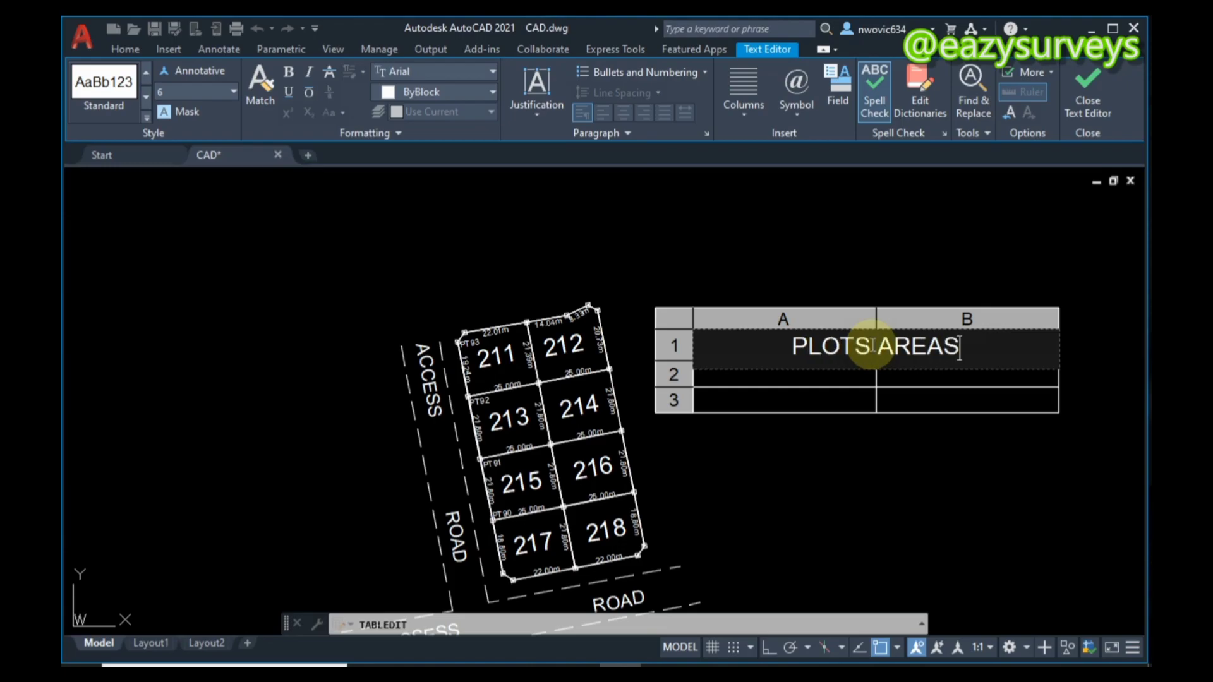
{"action": "left_click", "coordinate": [878, 265]}
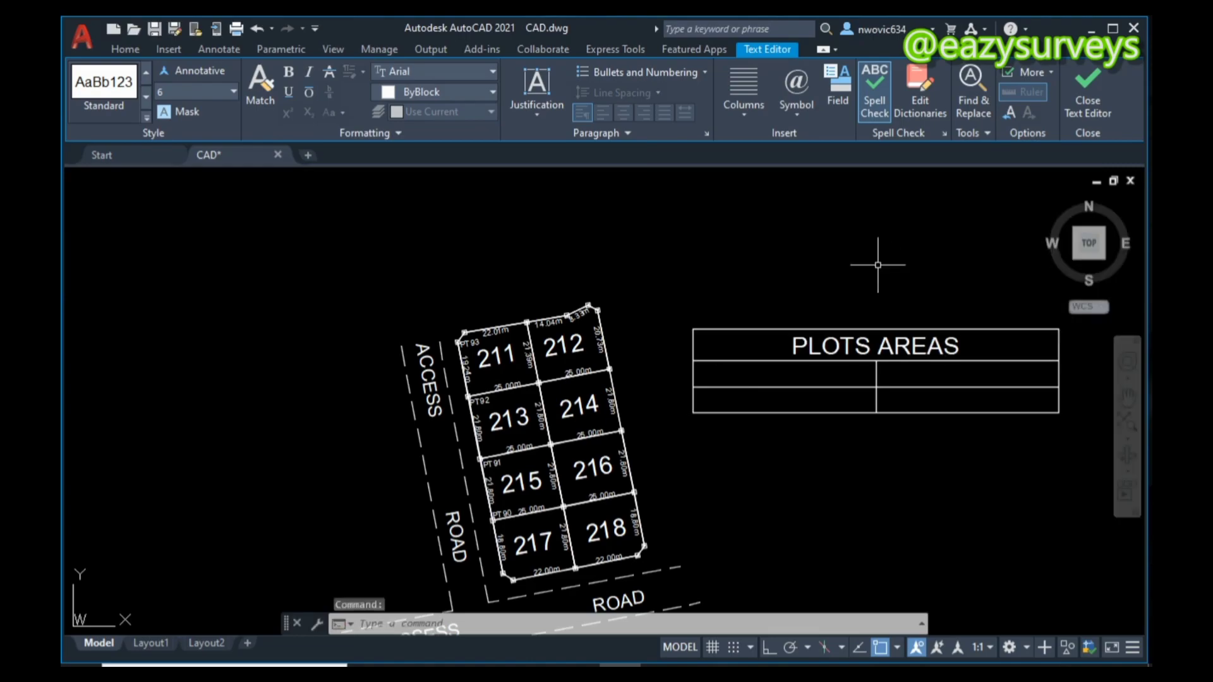
Fill the table's header row with PLOT NO in column A and AREA in column B.
{"action": "left_click", "coordinate": [797, 375]}
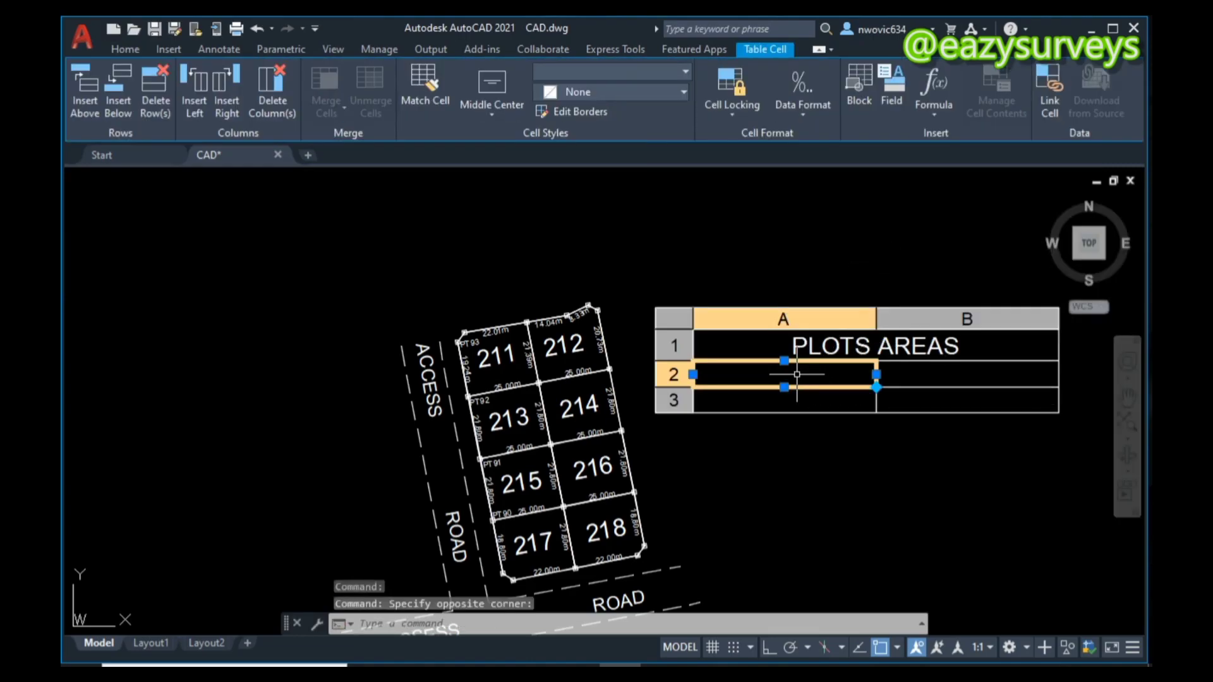
{"action": "type", "text": "PL"}
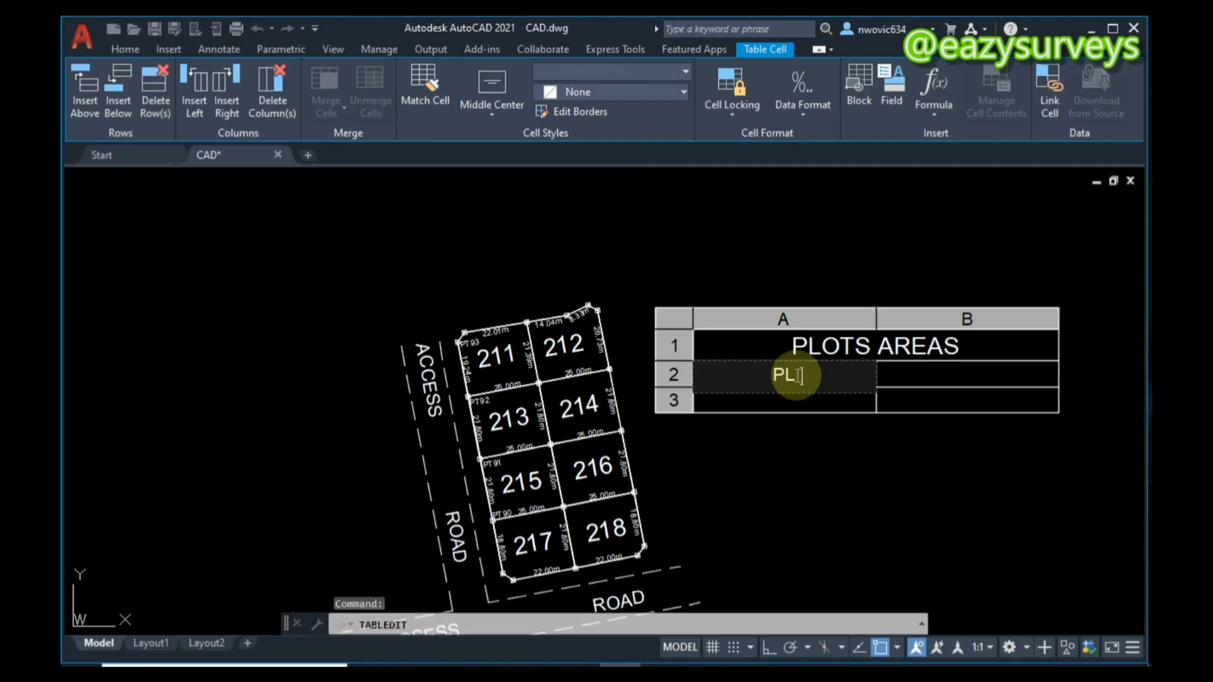
{"action": "type", "text": "OT NO"}
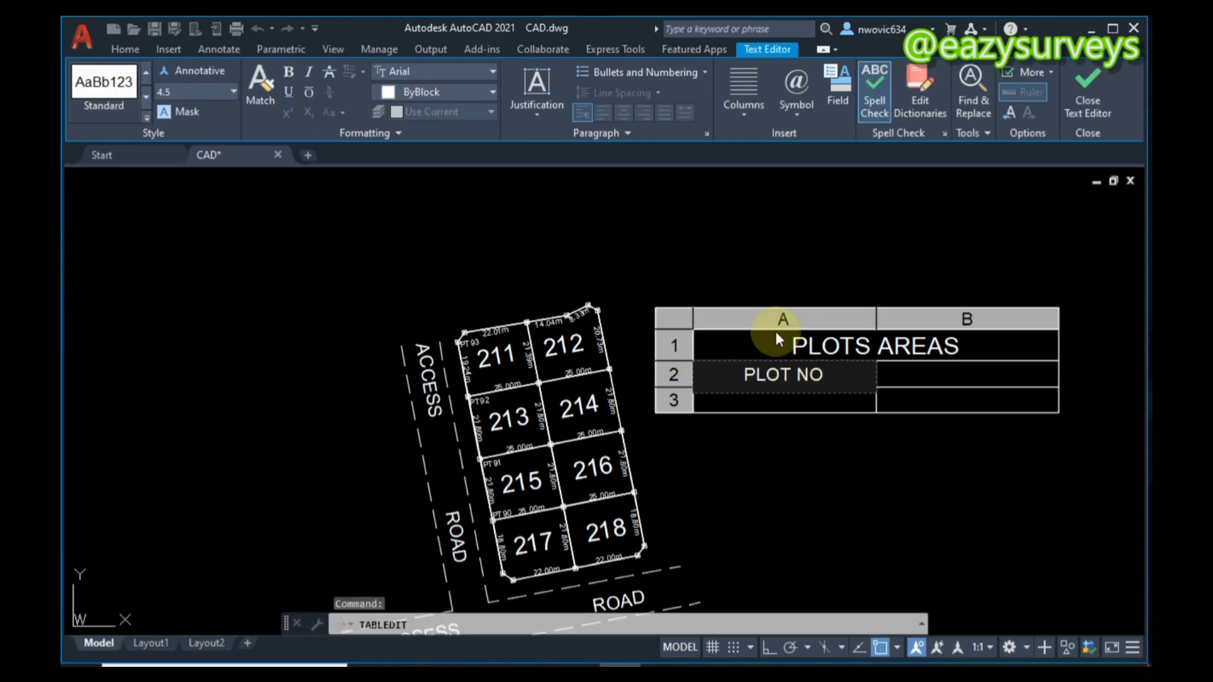
{"action": "left_click", "coordinate": [918, 368]}
{"action": "left_click", "coordinate": [920, 370]}
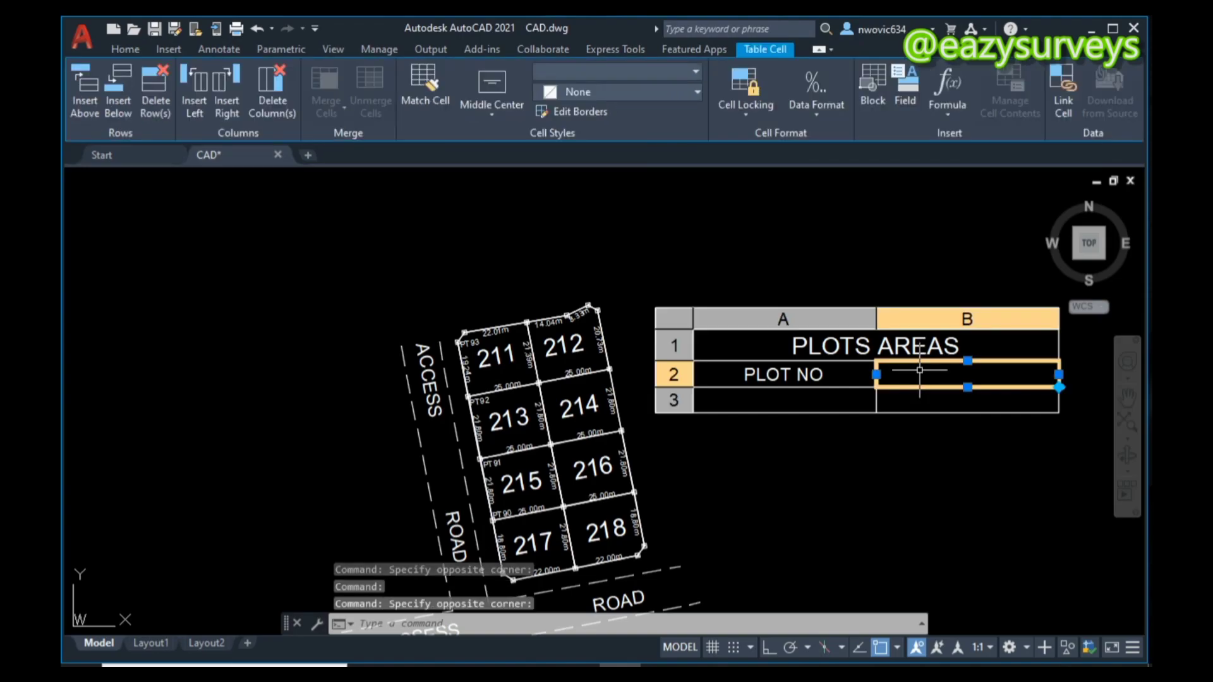
{"action": "type", "text": "AREA"}
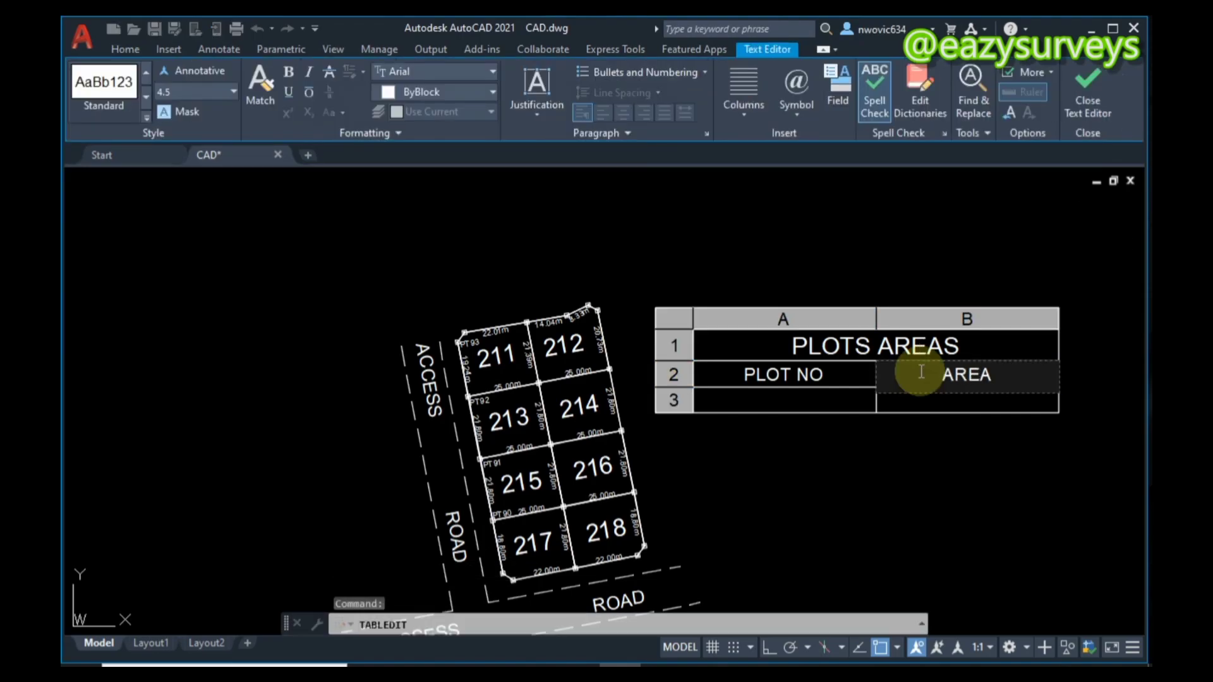
{"action": "left_click", "coordinate": [804, 379]}
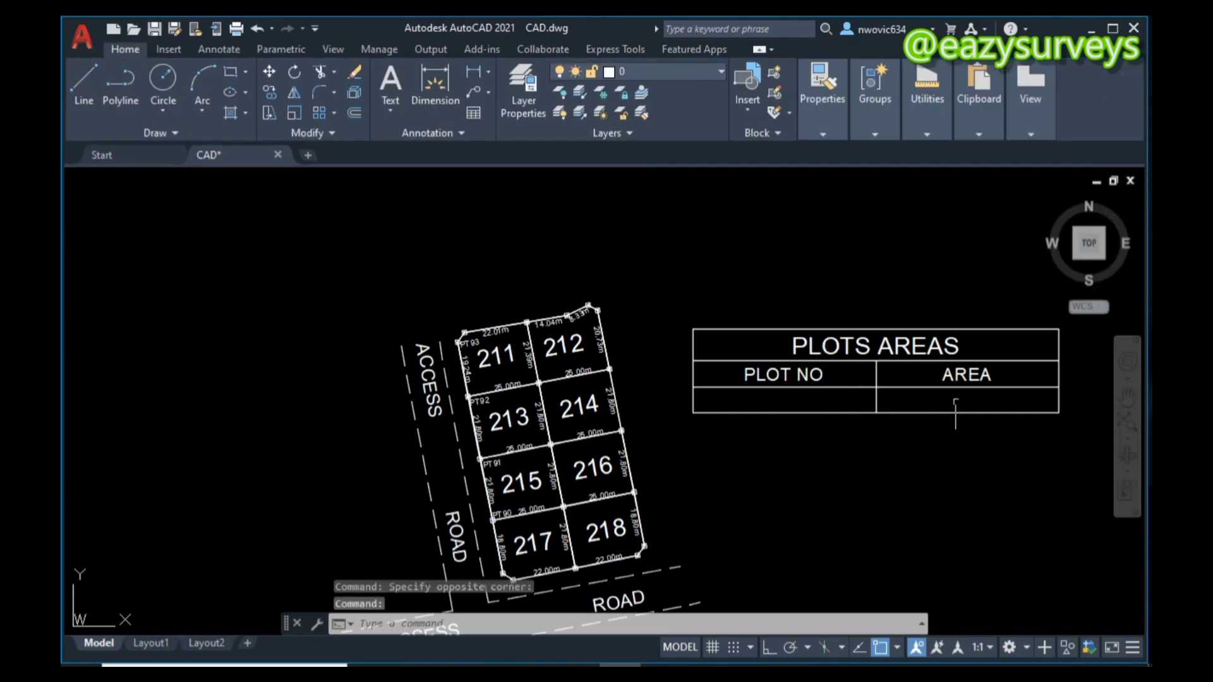
Load the LayoutAreaTab application from the Lisps folder with APPLOAD and close the loading dialog.
{"action": "middle_click_drag", "start_coordinate": [874, 310], "coordinate": [834, 250]}
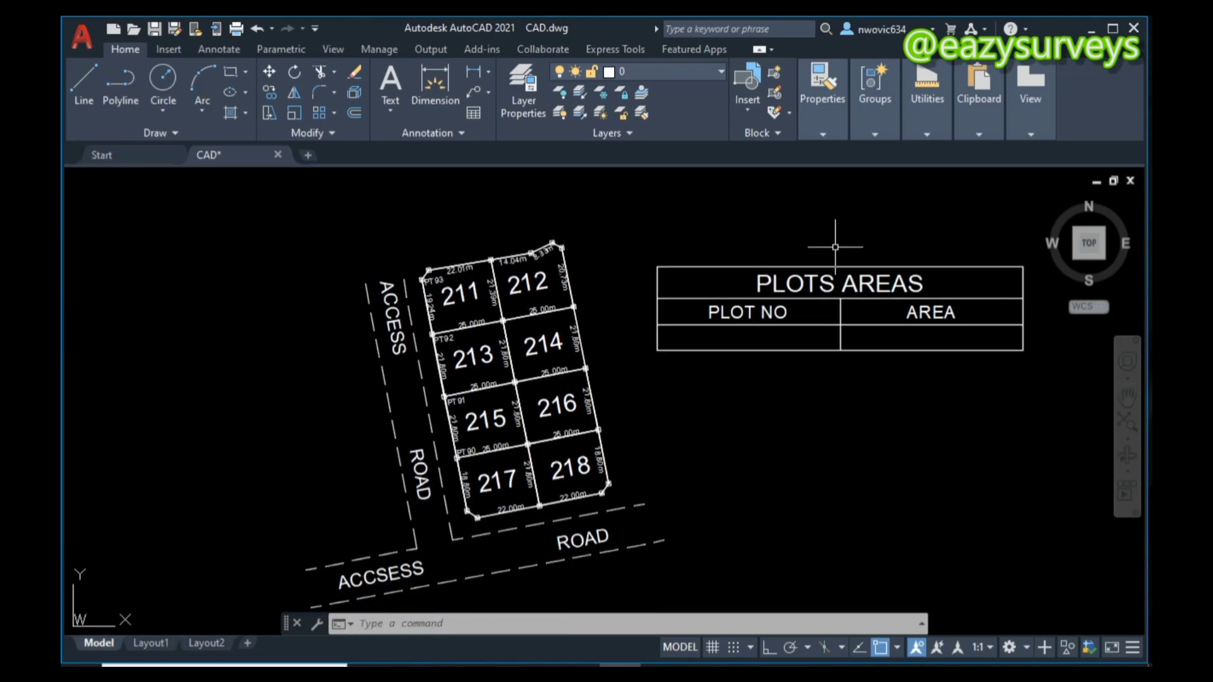
{"action": "left_click", "coordinate": [398, 624]}
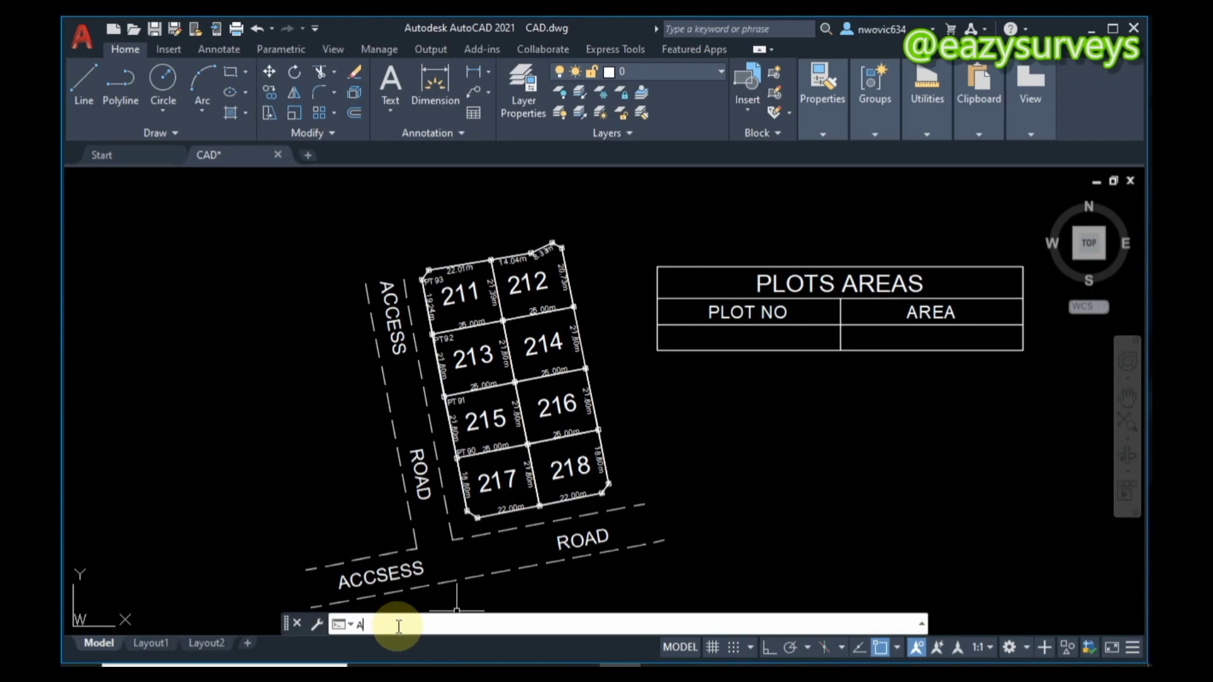
{"action": "type", "text": "APPLOAD"}
{"action": "key", "text": "Return"}
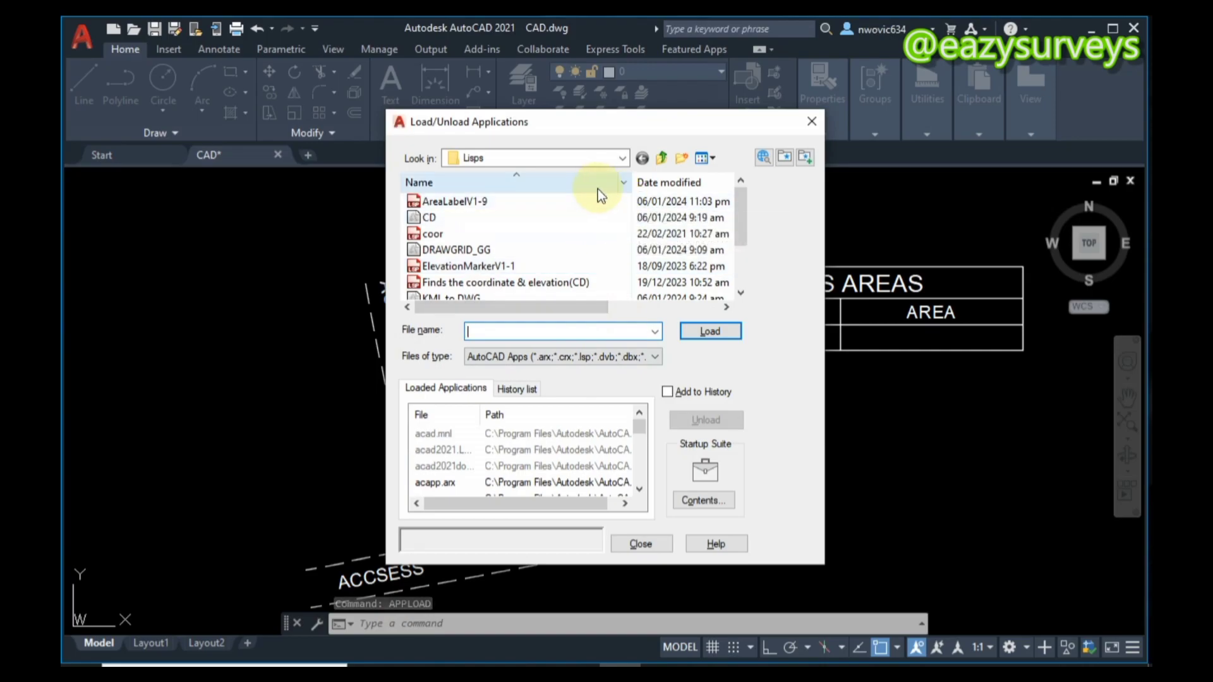
{"action": "left_click", "coordinate": [624, 157]}
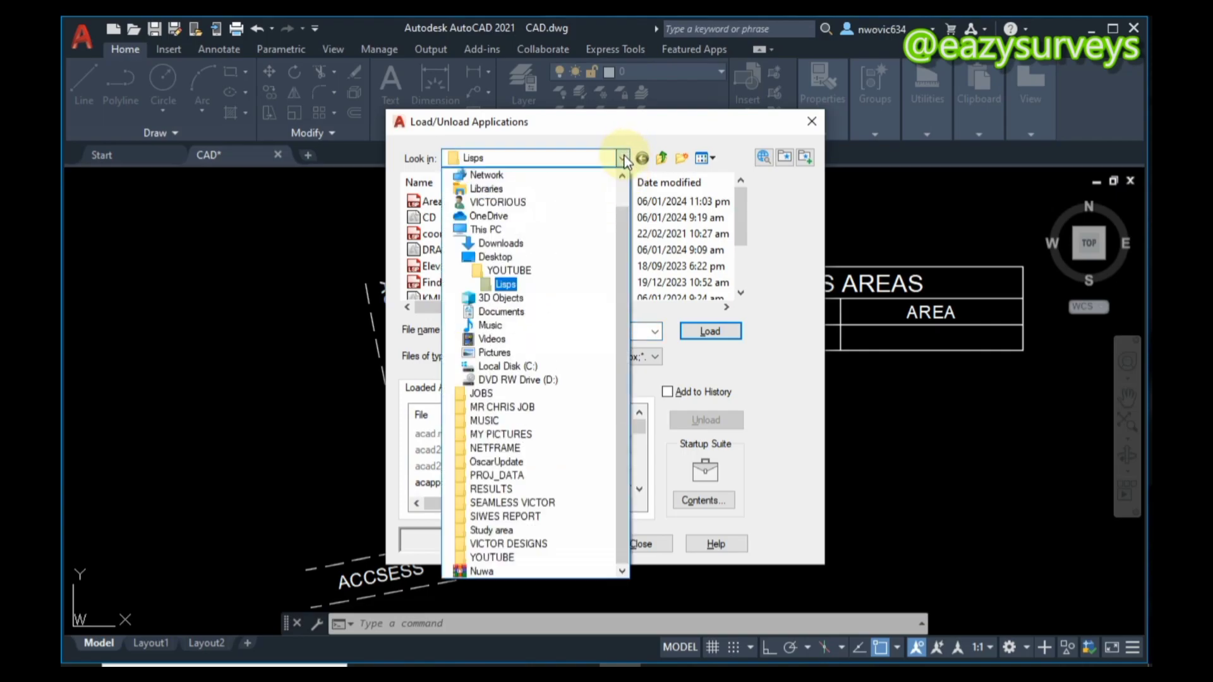
{"action": "left_click", "coordinate": [624, 159]}
{"action": "left_click_drag", "start_coordinate": [740, 204], "coordinate": [748, 266]}
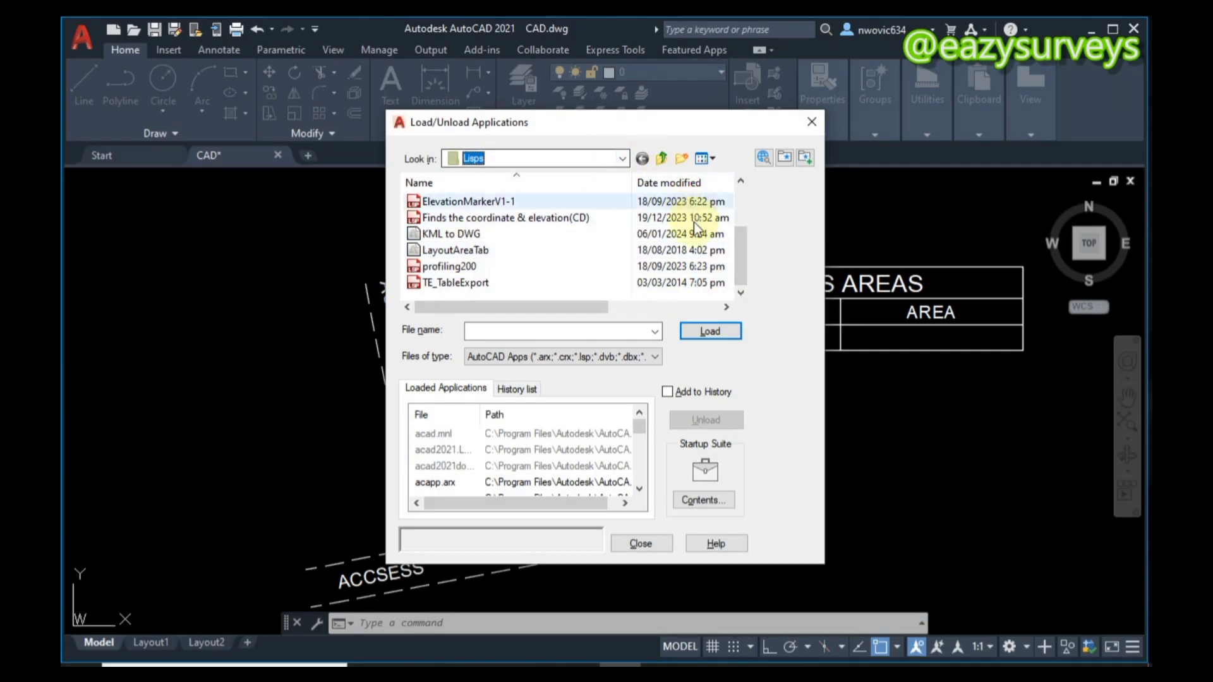
{"action": "left_click", "coordinate": [469, 251]}
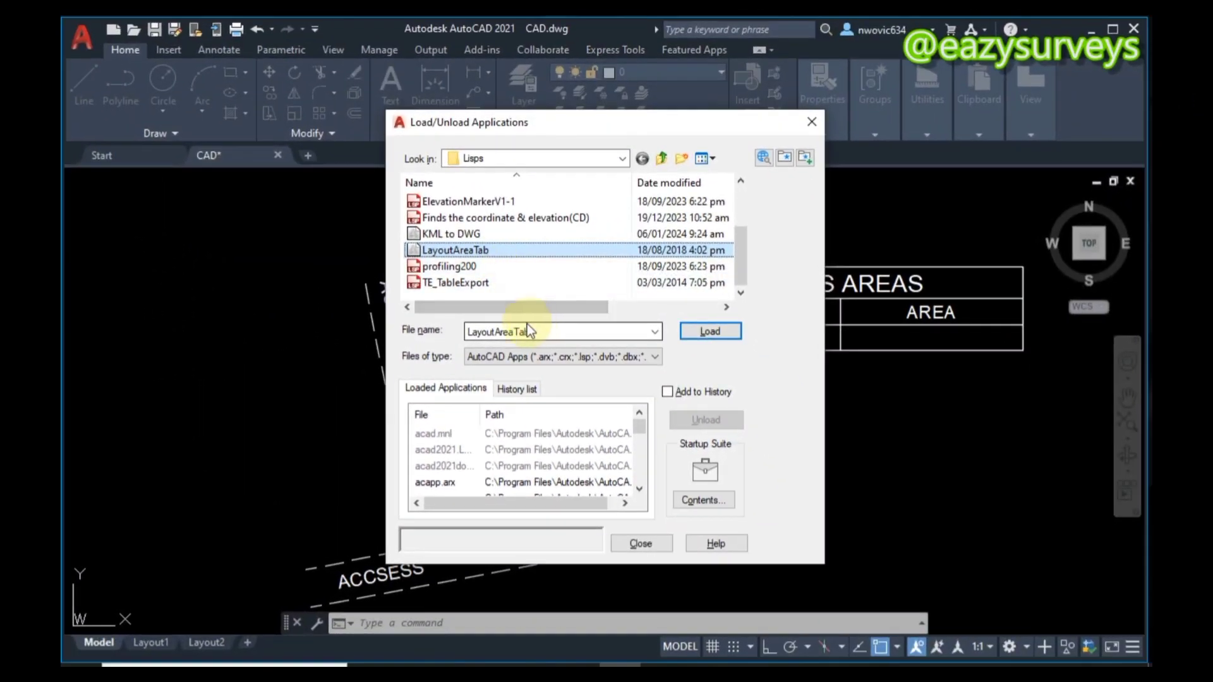
{"action": "left_click", "coordinate": [710, 332]}
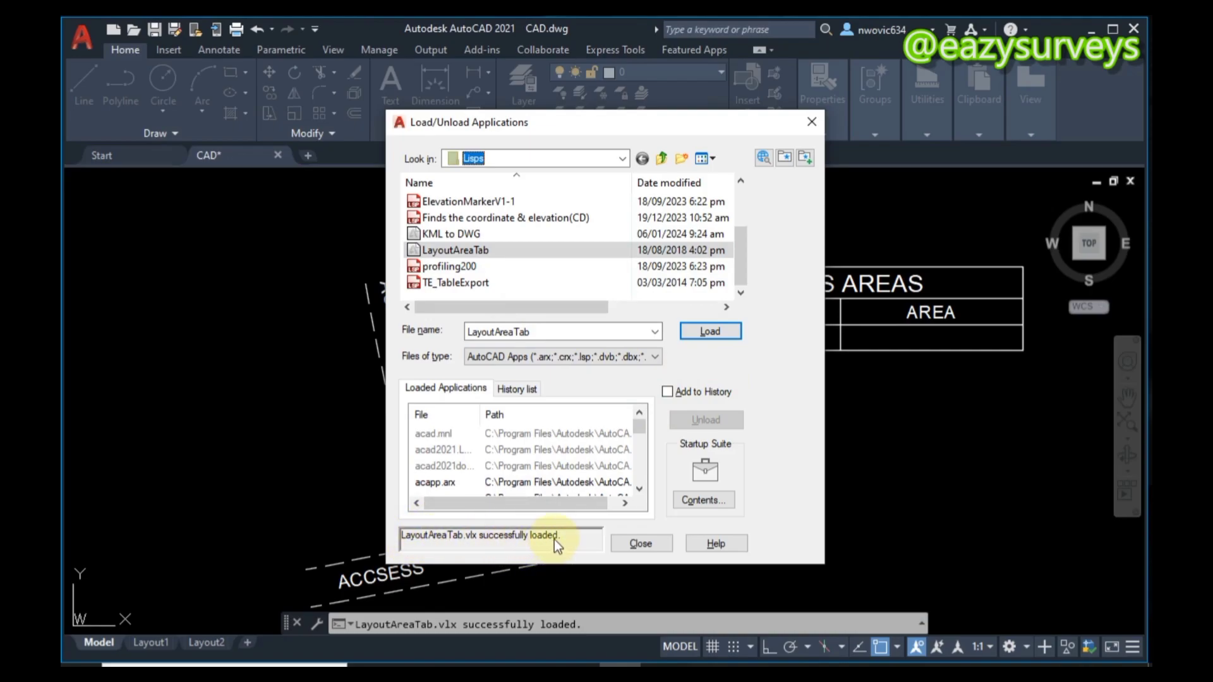
{"action": "left_click", "coordinate": [650, 545]}
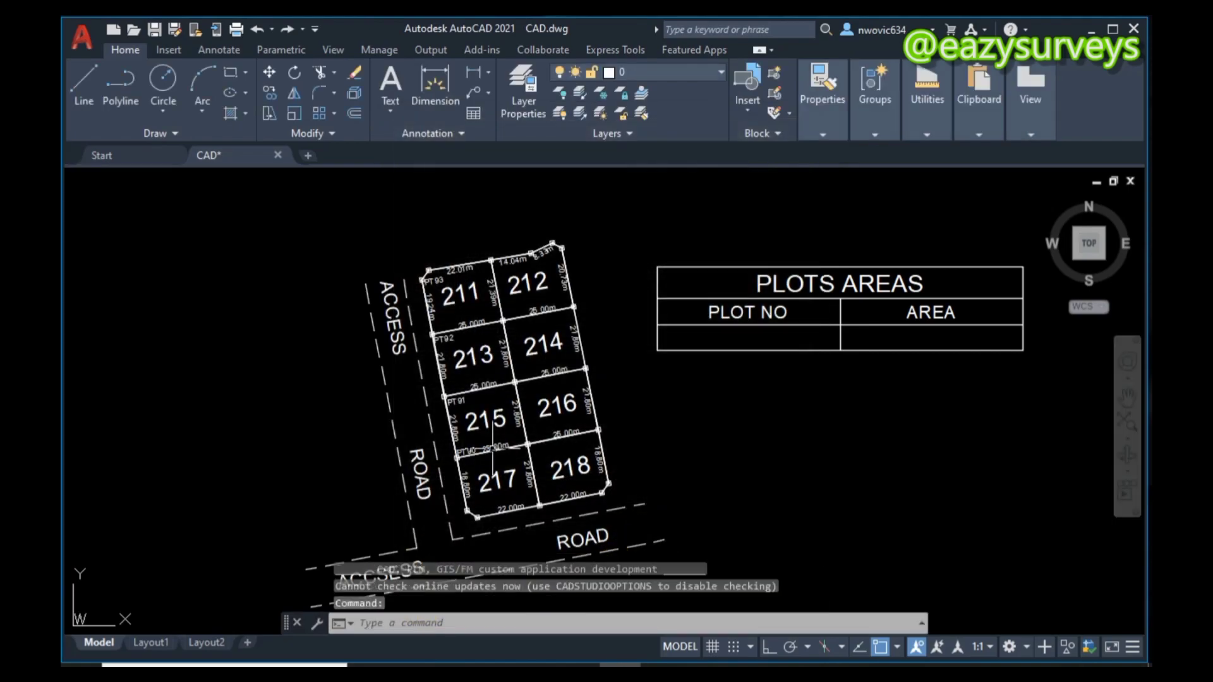
Start the AREATAB command.
{"action": "middle_click_drag", "start_coordinate": [493, 448], "coordinate": [491, 415]}
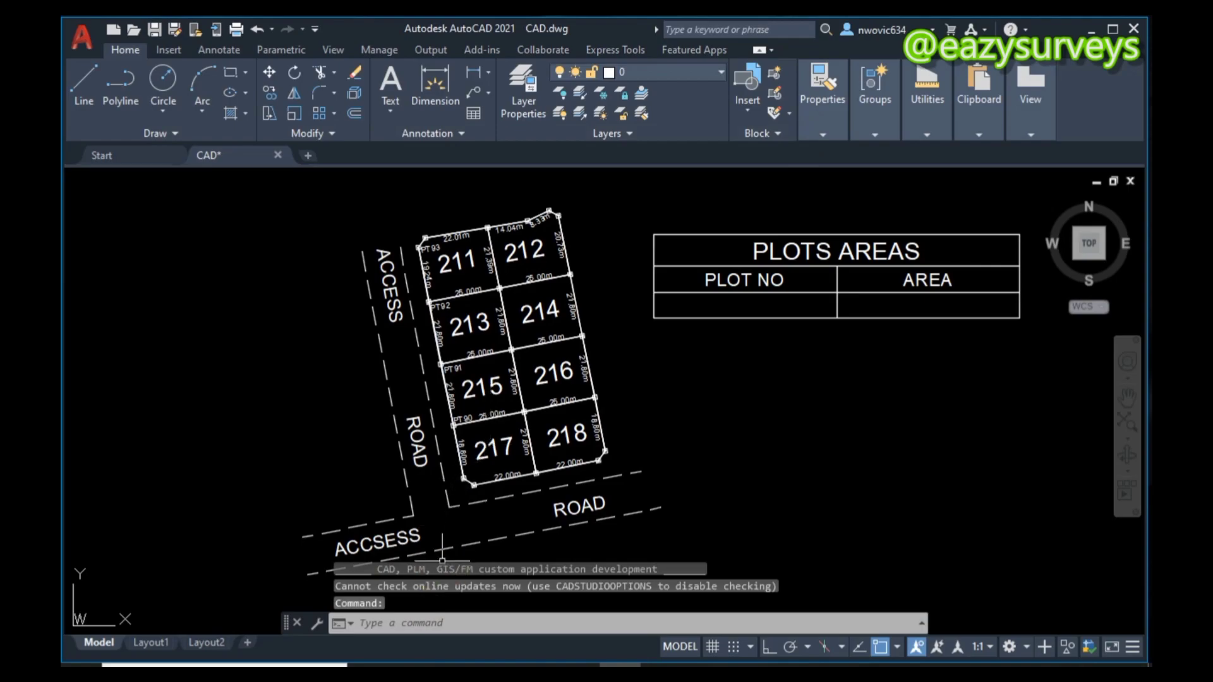
{"action": "left_click", "coordinate": [413, 624]}
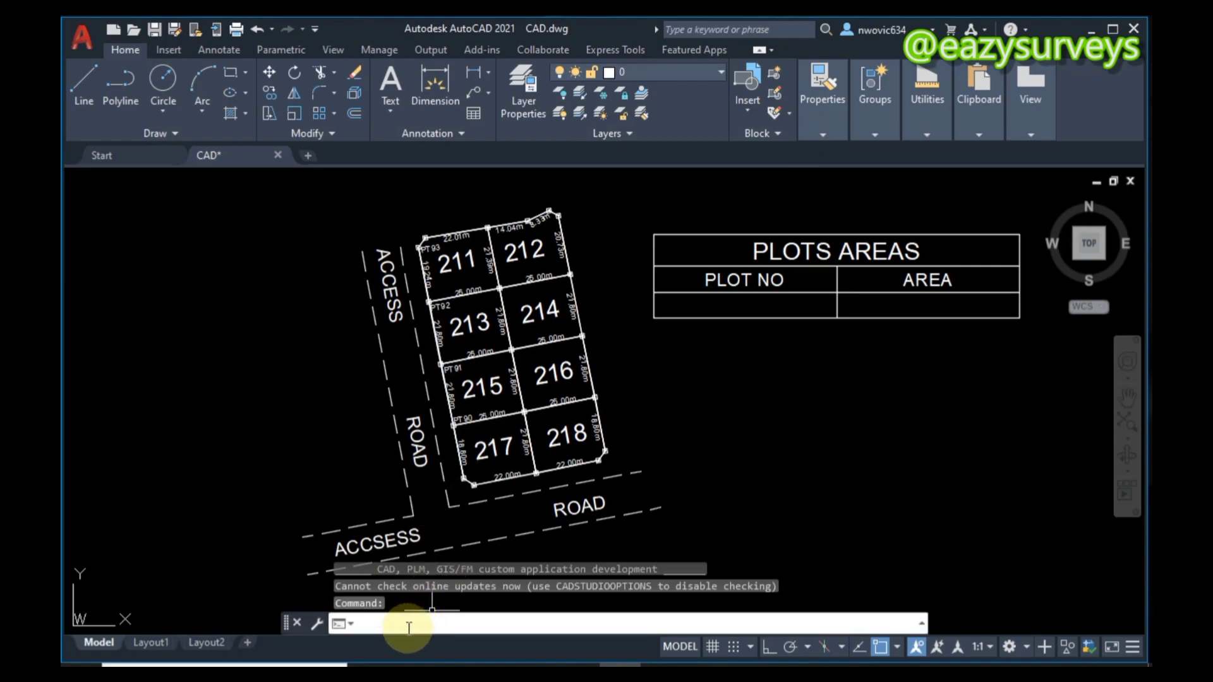
{"action": "type", "text": "AREA"}
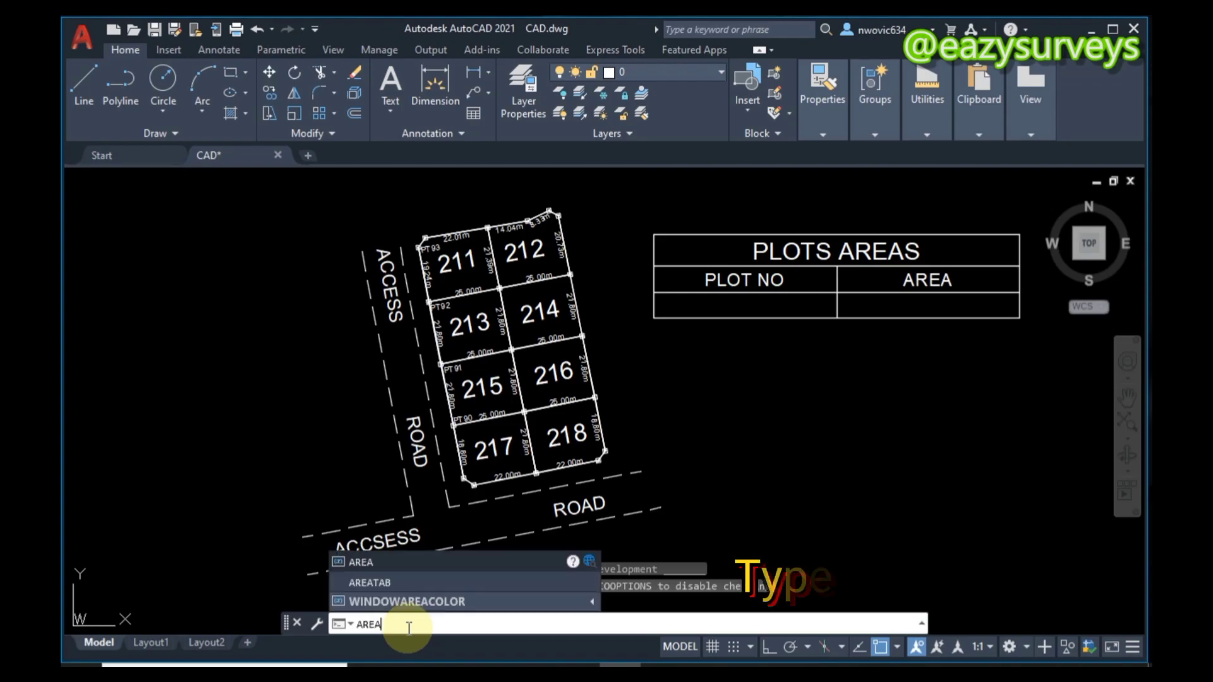
{"action": "type", "text": "TAB"}
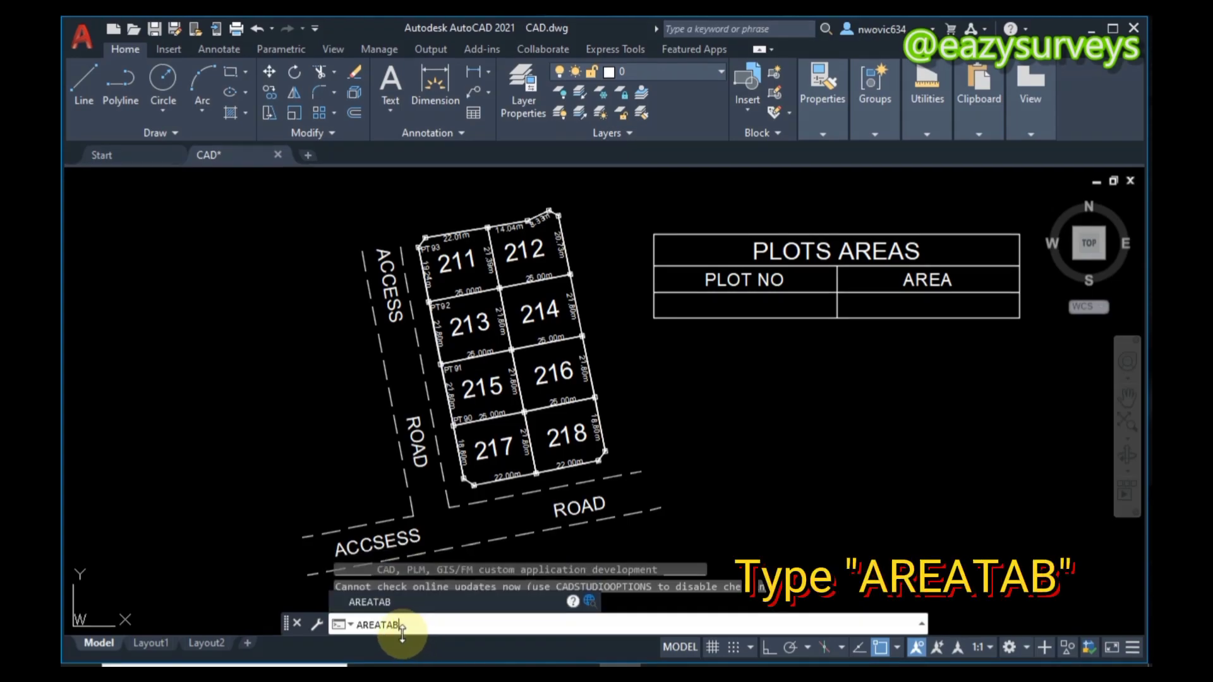
{"action": "left_click", "coordinate": [386, 604]}
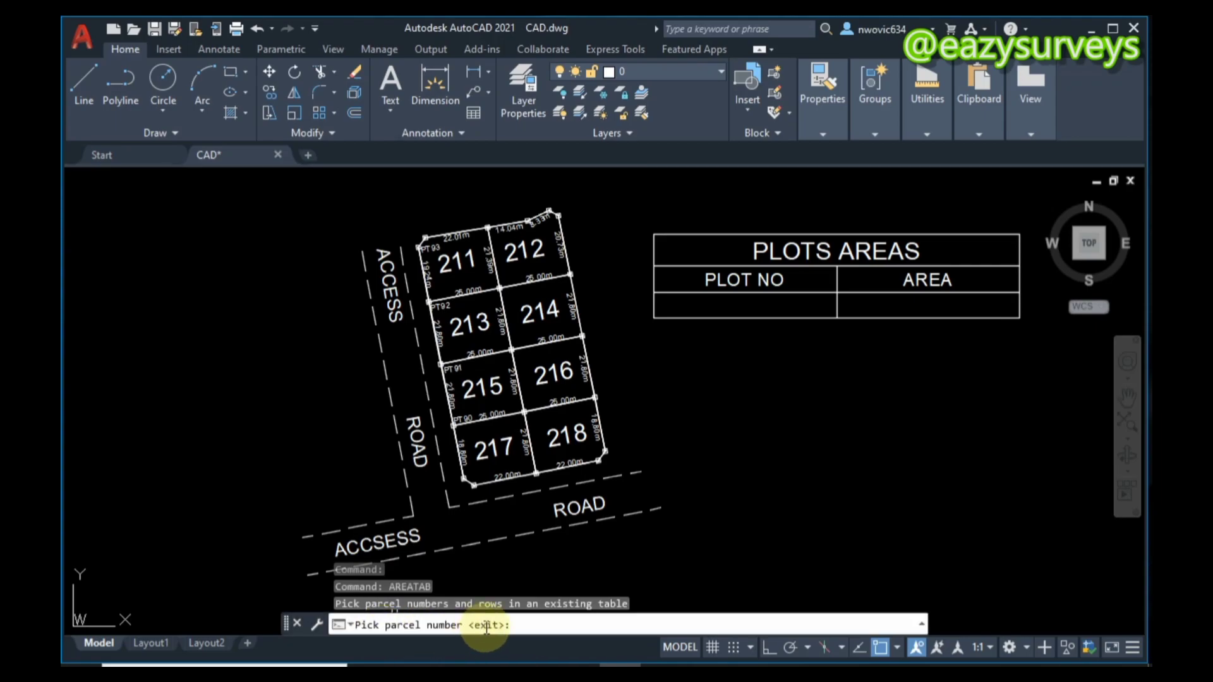
Examine the plot layout and the boundary lines around plots 211 and 212, including the corner at PT93.
{"action": "scroll", "coordinate": [459, 271], "scroll_direction": "up", "scroll_amount": 6}
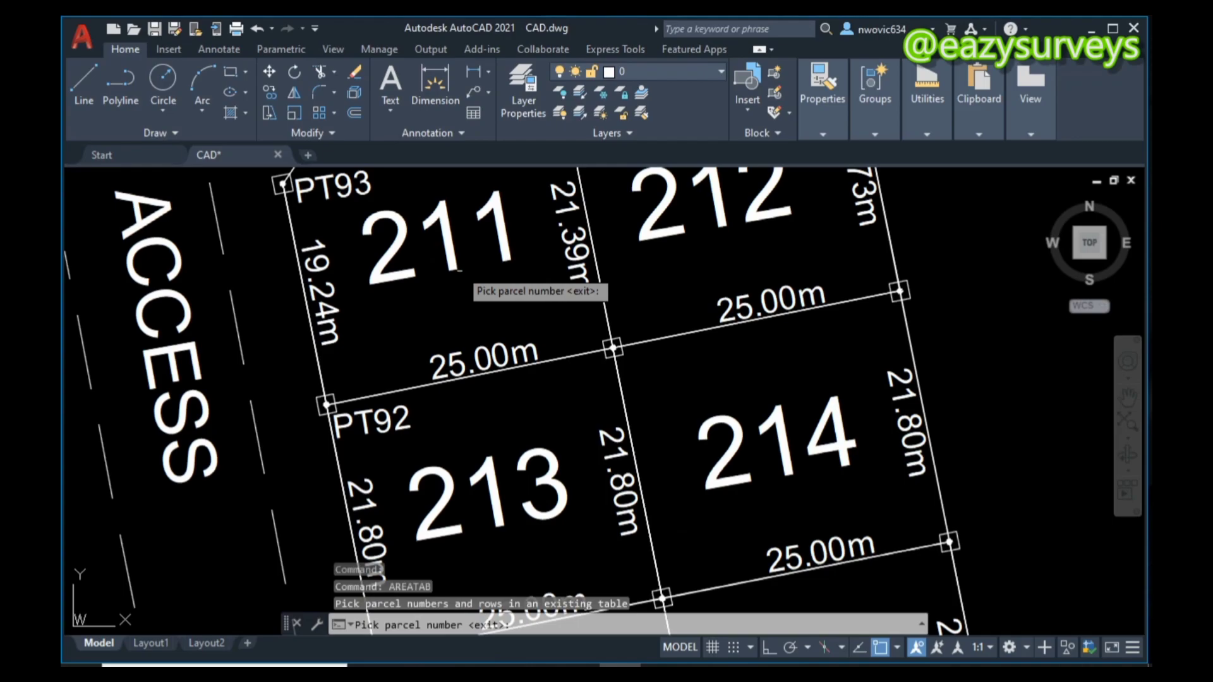
{"action": "scroll", "coordinate": [459, 271], "scroll_direction": "down", "scroll_amount": 2}
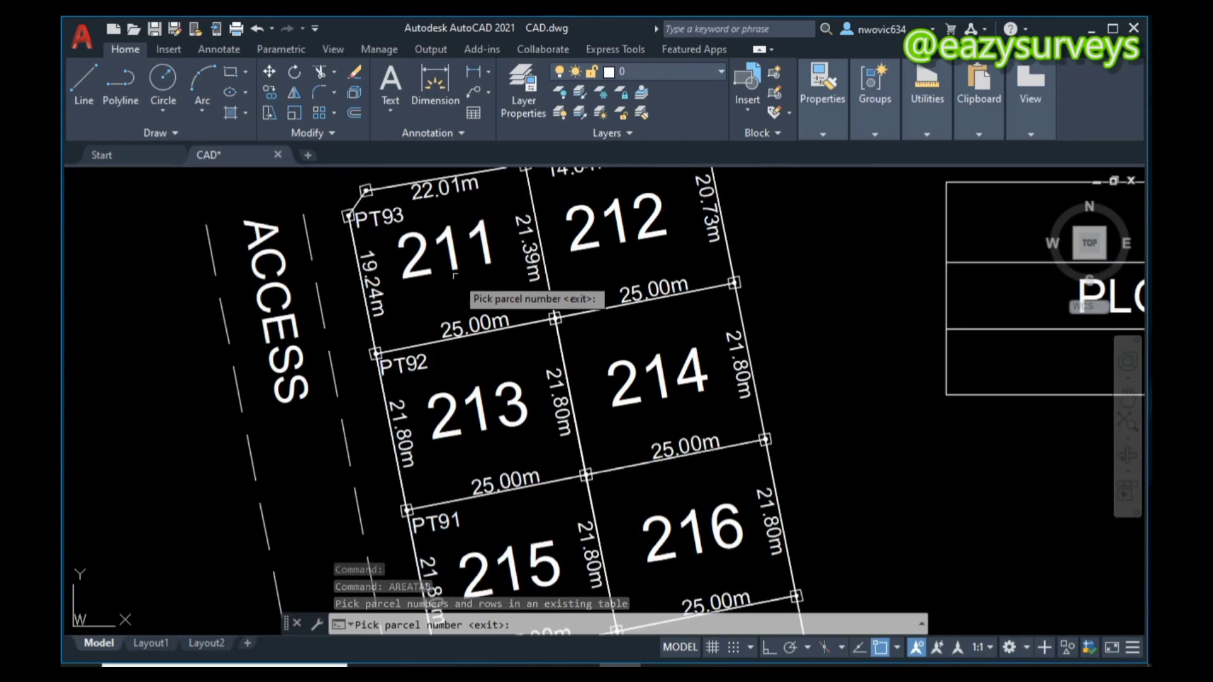
{"action": "middle_click_drag", "start_coordinate": [454, 274], "coordinate": [438, 301]}
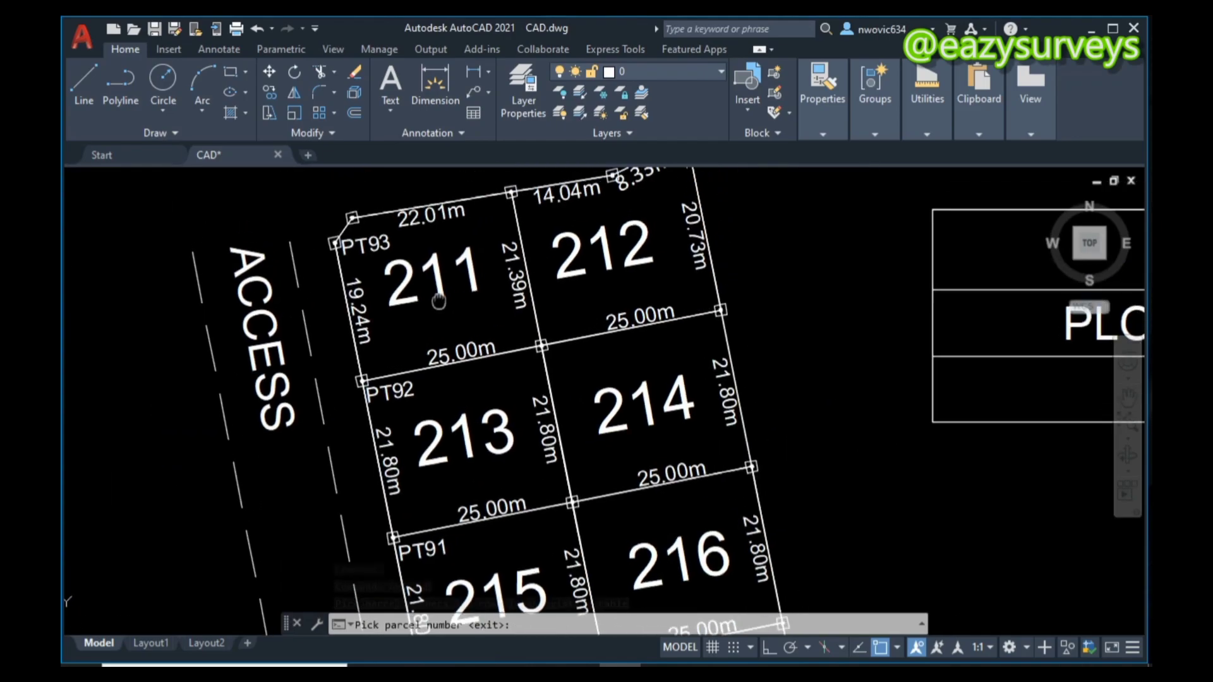
{"action": "scroll", "coordinate": [613, 334], "scroll_direction": "down", "scroll_amount": 4}
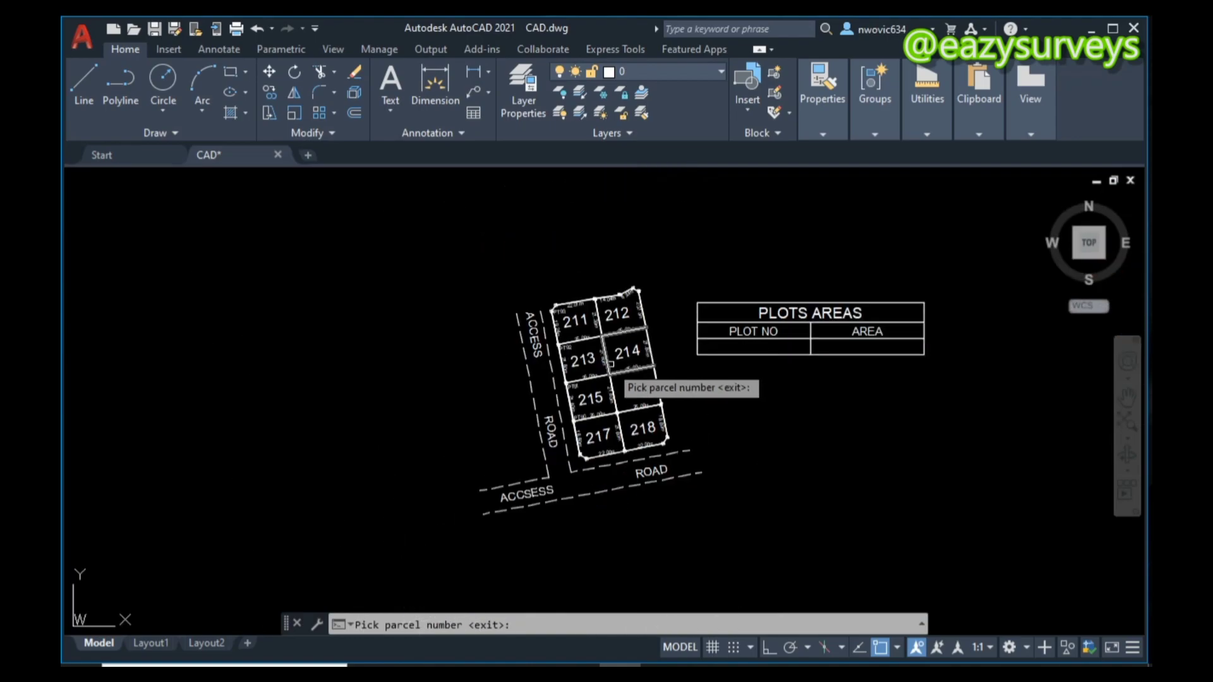
{"action": "scroll", "coordinate": [610, 364], "scroll_direction": "up", "scroll_amount": 4}
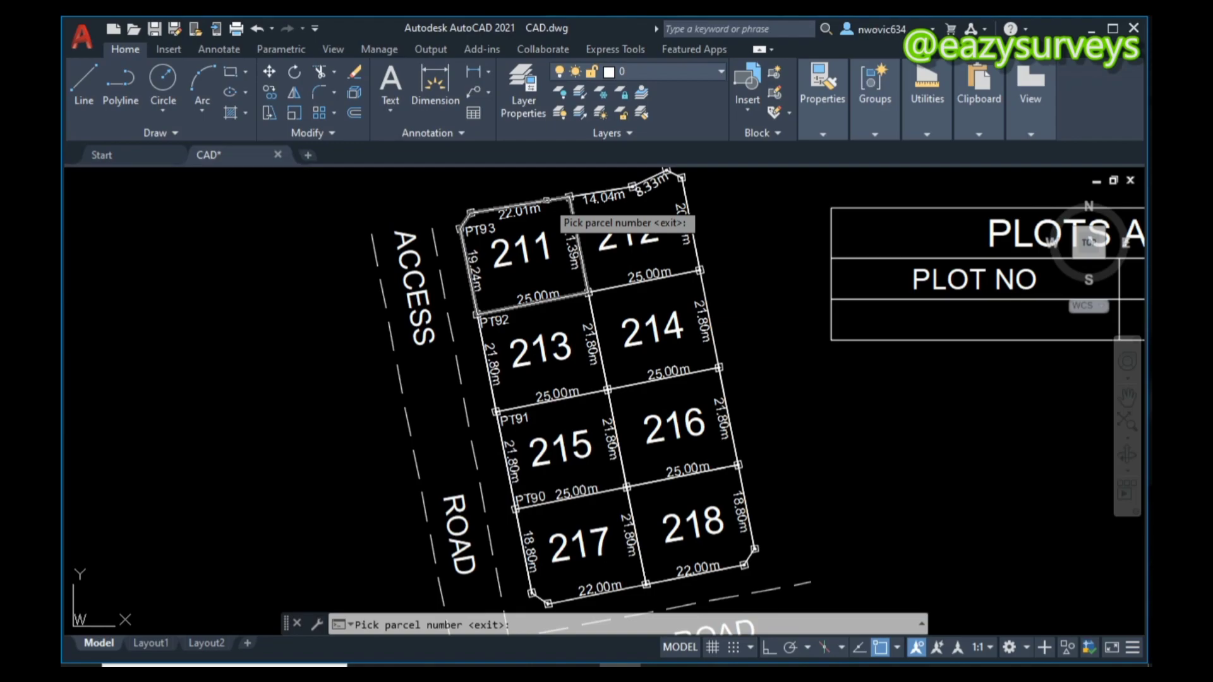
{"action": "scroll", "coordinate": [548, 200], "scroll_direction": "up", "scroll_amount": 3}
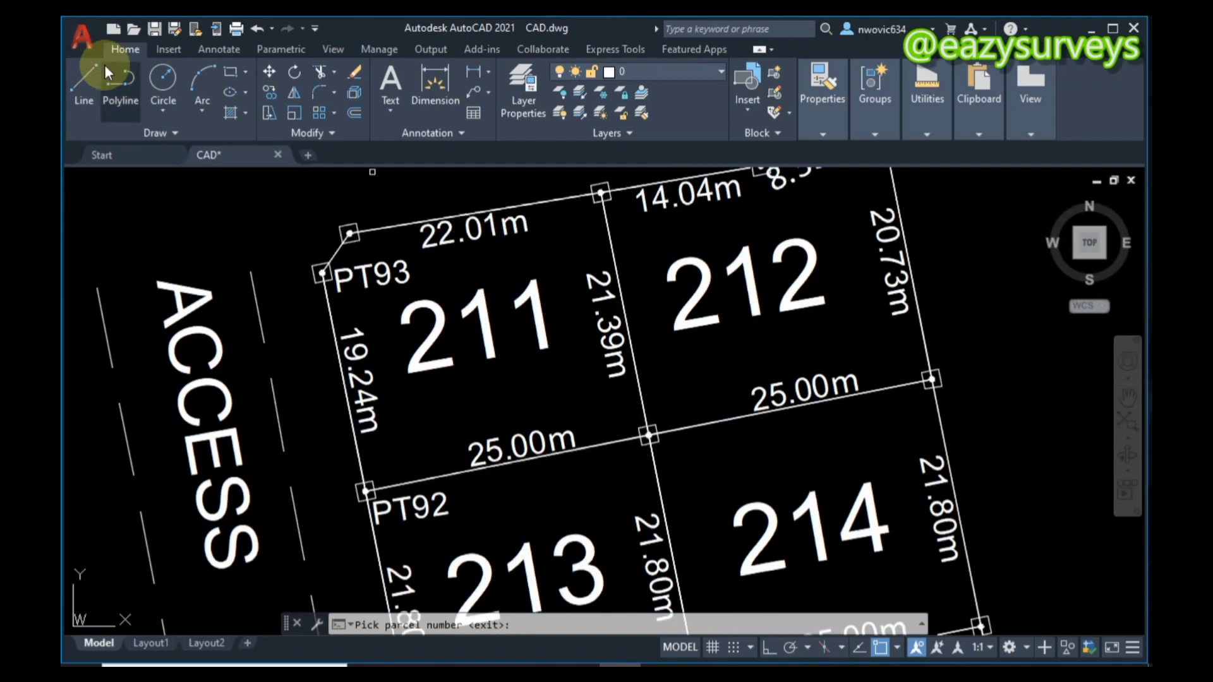
{"action": "scroll", "coordinate": [379, 297], "scroll_direction": "down", "scroll_amount": 3}
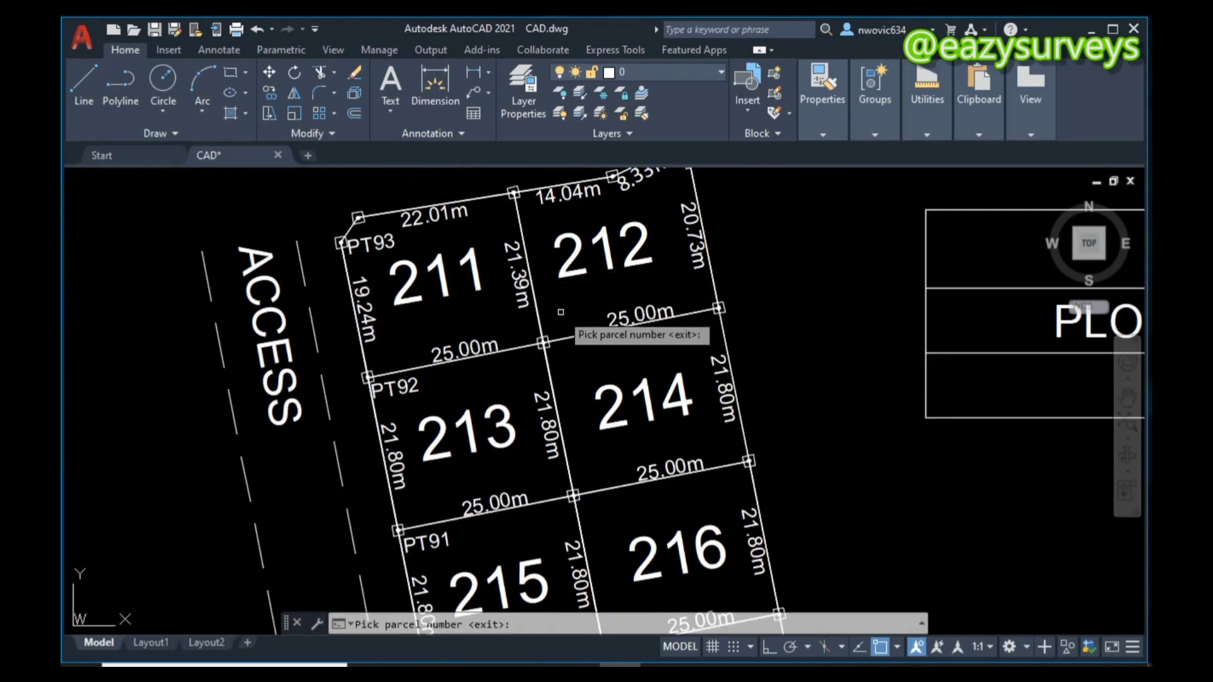
{"action": "scroll", "coordinate": [573, 338], "scroll_direction": "down", "scroll_amount": 4}
{"action": "scroll", "coordinate": [565, 332], "scroll_direction": "up", "scroll_amount": 2}
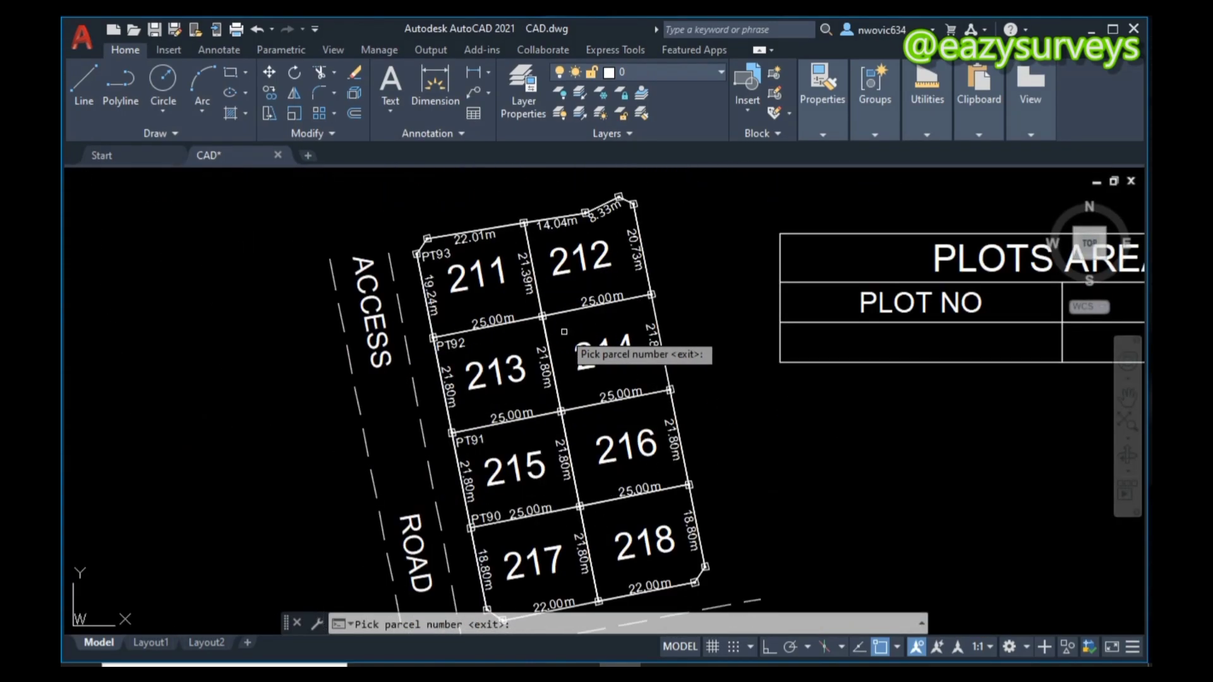
{"action": "scroll", "coordinate": [525, 225], "scroll_direction": "up", "scroll_amount": 4}
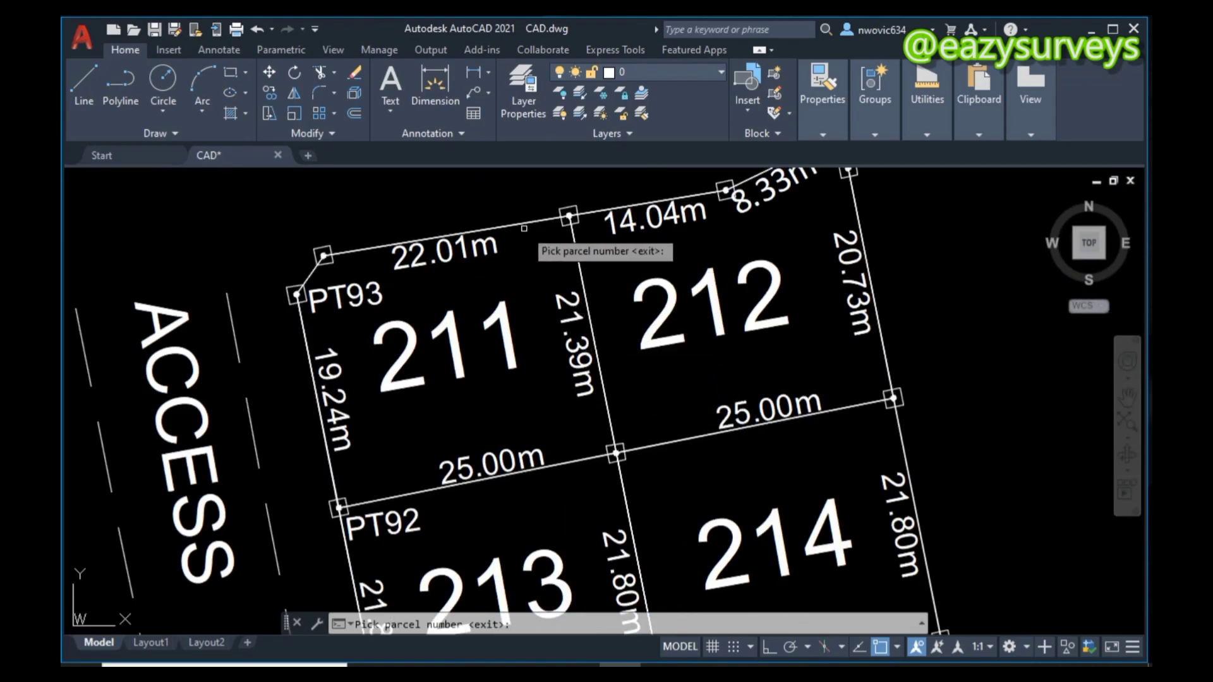
{"action": "scroll", "coordinate": [528, 300], "scroll_direction": "down", "scroll_amount": 5}
{"action": "scroll", "coordinate": [528, 300], "scroll_direction": "up", "scroll_amount": 3}
{"action": "scroll", "coordinate": [526, 297], "scroll_direction": "down", "scroll_amount": 5}
{"action": "scroll", "coordinate": [521, 292], "scroll_direction": "up", "scroll_amount": 5}
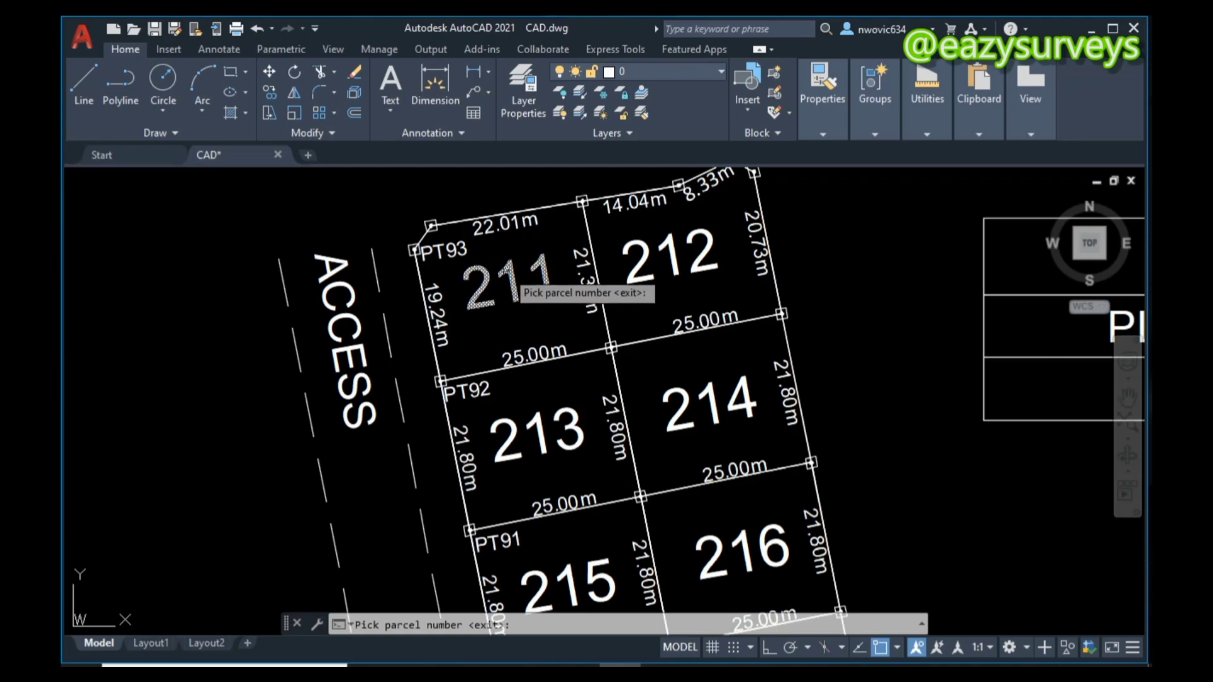
Pick plot number 211 and insert its number and area into the empty row below the PLOTS AREAS table's header.
{"action": "left_click", "coordinate": [510, 273]}
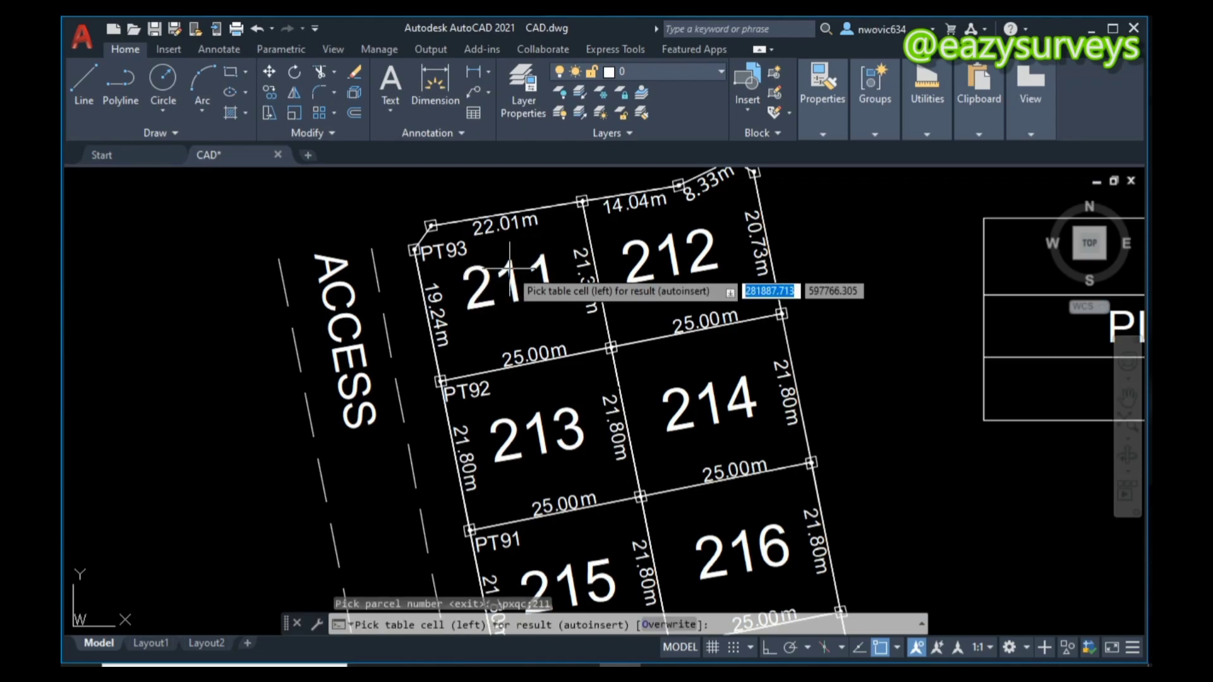
{"action": "scroll", "coordinate": [511, 269], "scroll_direction": "down", "scroll_amount": 5}
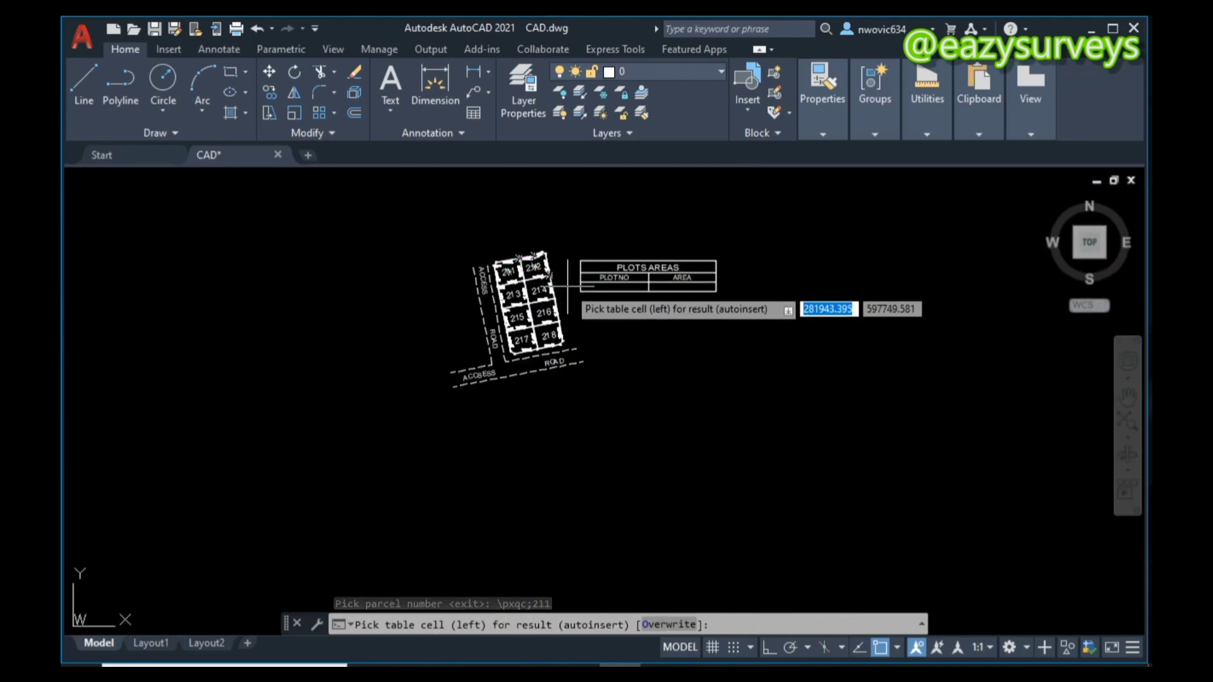
{"action": "left_click", "coordinate": [427, 627]}
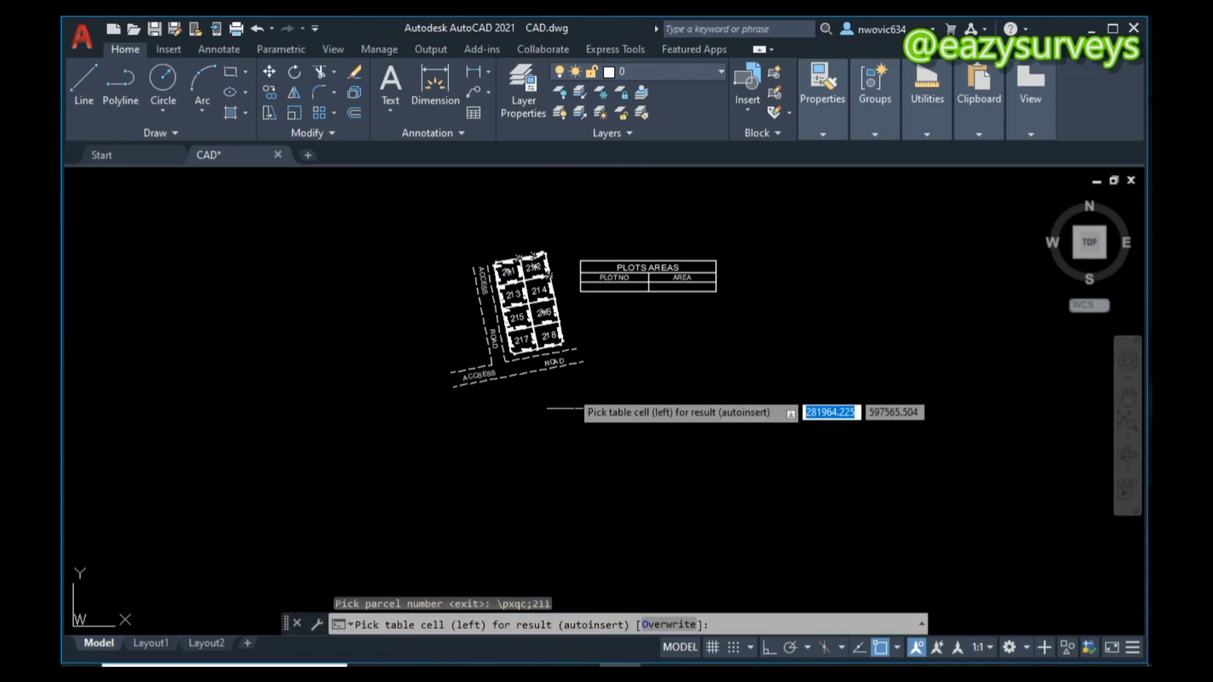
{"action": "scroll", "coordinate": [581, 294], "scroll_direction": "up", "scroll_amount": 4}
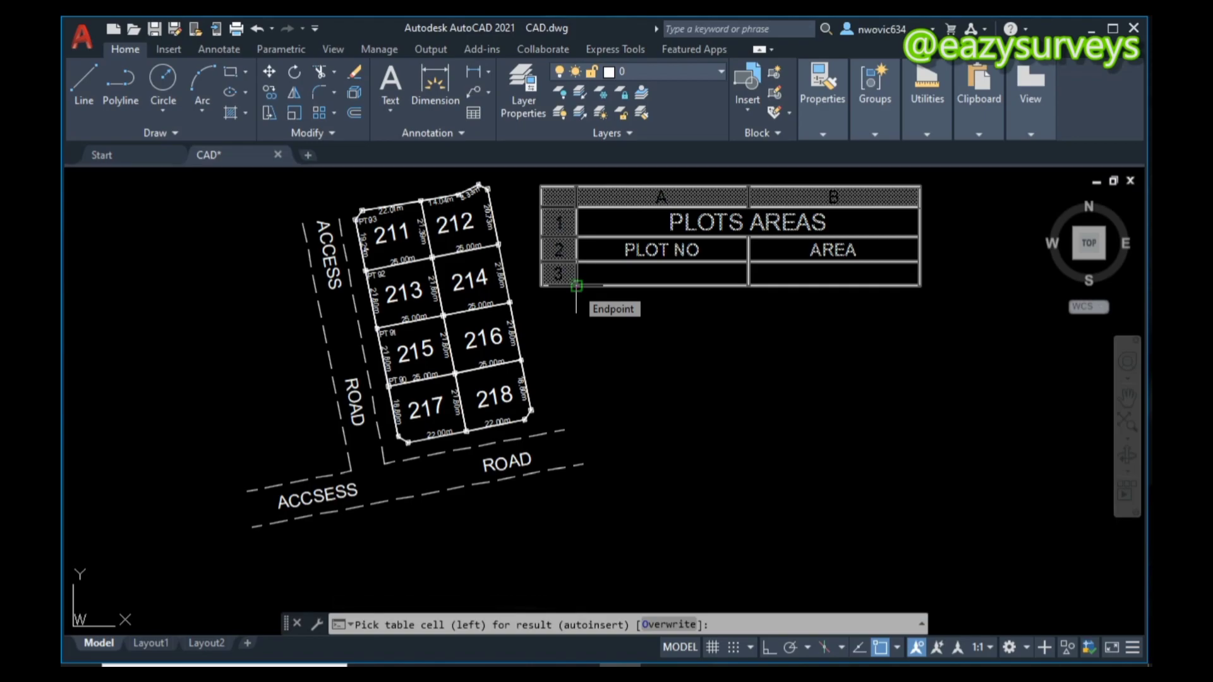
{"action": "scroll", "coordinate": [576, 285], "scroll_direction": "up", "scroll_amount": 6}
{"action": "scroll", "coordinate": [576, 285], "scroll_direction": "down", "scroll_amount": 4}
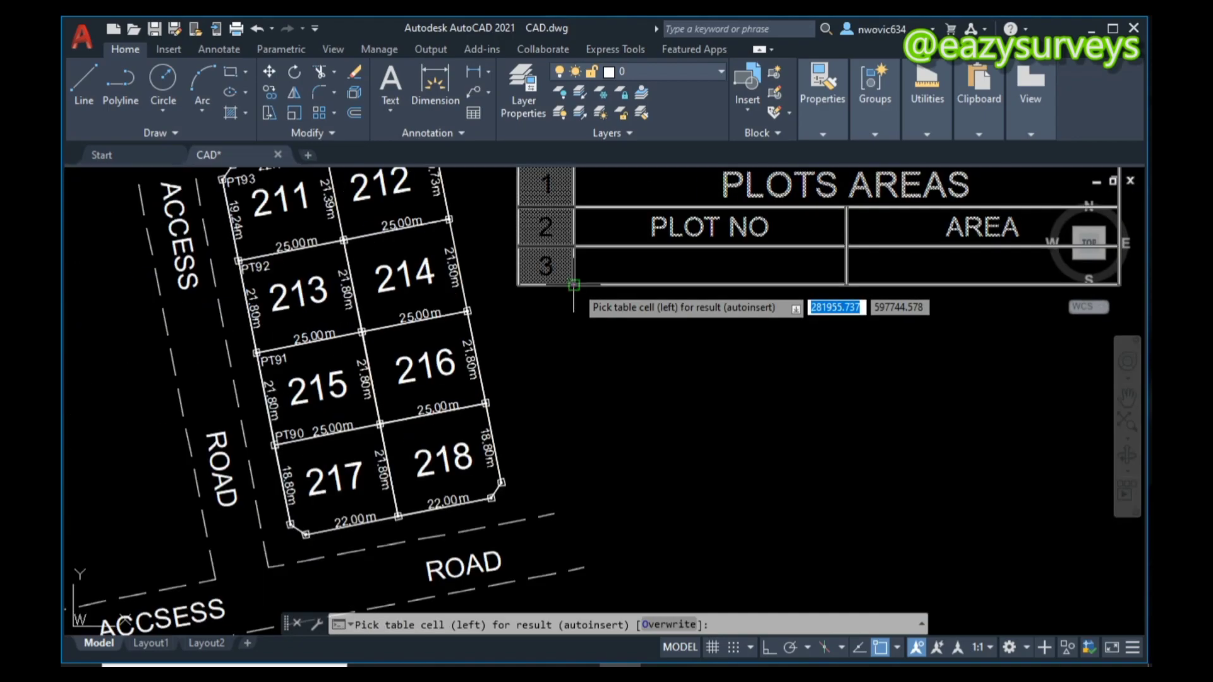
{"action": "left_click", "coordinate": [576, 284]}
{"action": "middle_click_drag", "start_coordinate": [643, 285], "coordinate": [466, 336]}
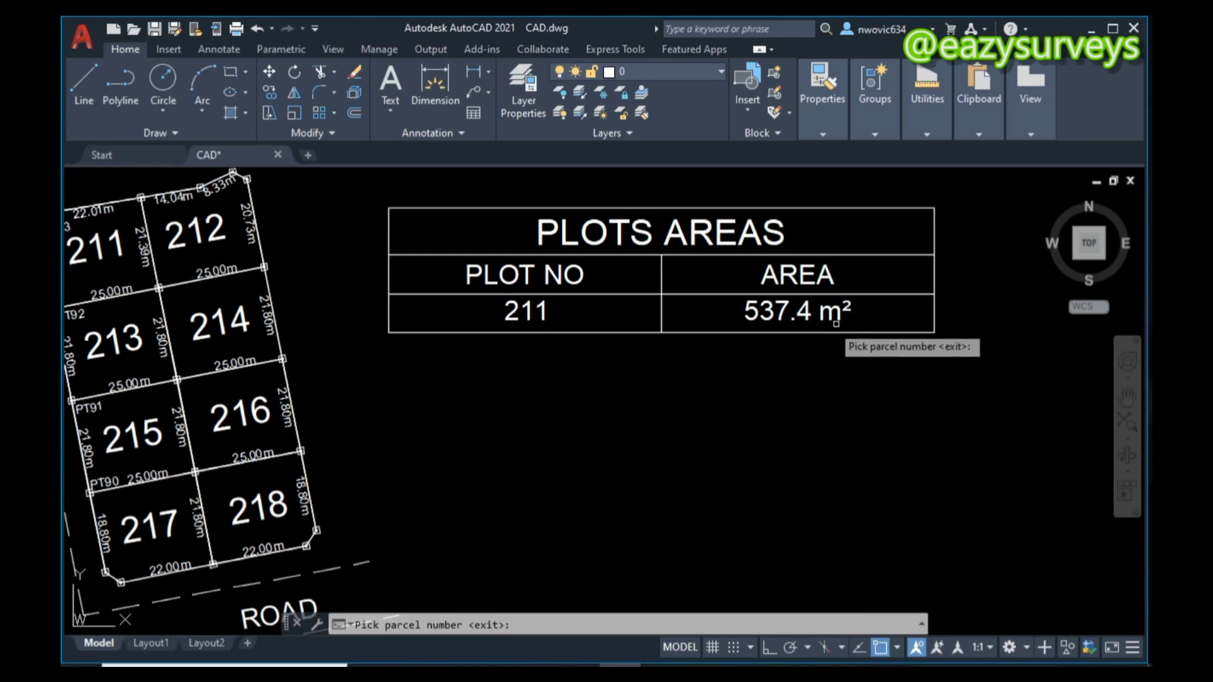
Pick plot number 212 and insert its number and area as a new row below plot 211.
{"action": "scroll", "coordinate": [839, 339], "scroll_direction": "down", "scroll_amount": 6}
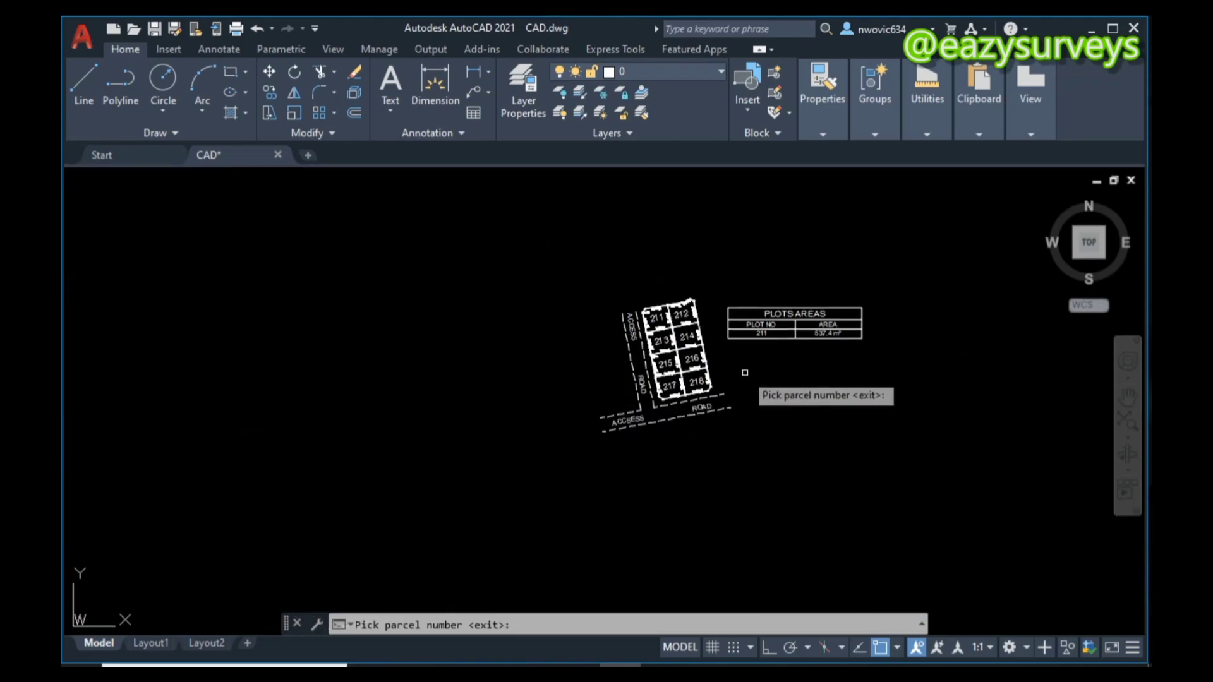
{"action": "scroll", "coordinate": [699, 425], "scroll_direction": "up", "scroll_amount": 4}
{"action": "scroll", "coordinate": [693, 271], "scroll_direction": "down", "scroll_amount": 2}
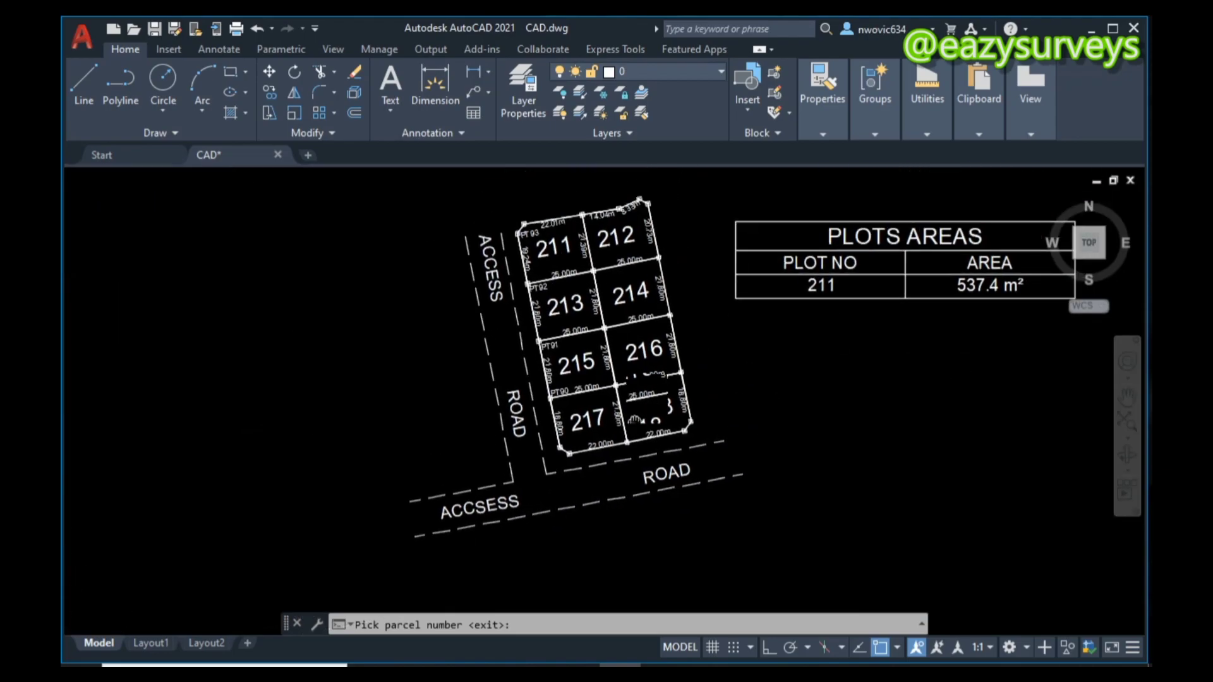
{"action": "scroll", "coordinate": [600, 331], "scroll_direction": "up", "scroll_amount": 5}
{"action": "scroll", "coordinate": [600, 325], "scroll_direction": "down", "scroll_amount": 3}
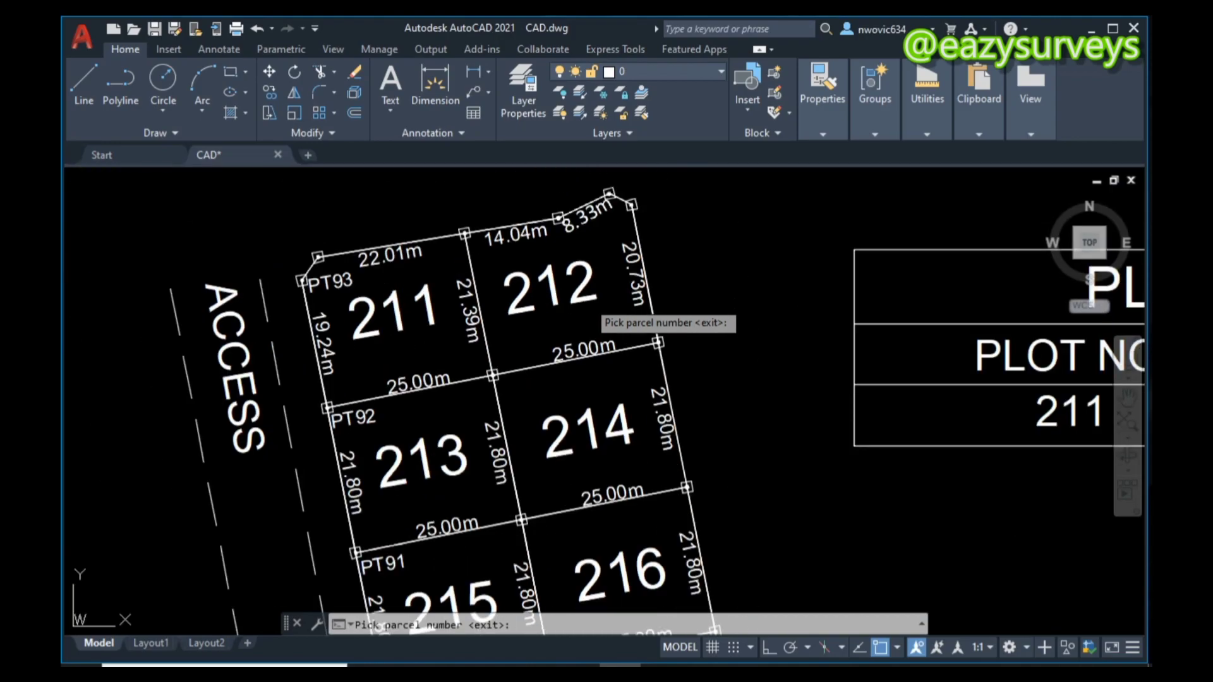
{"action": "left_click", "coordinate": [584, 285]}
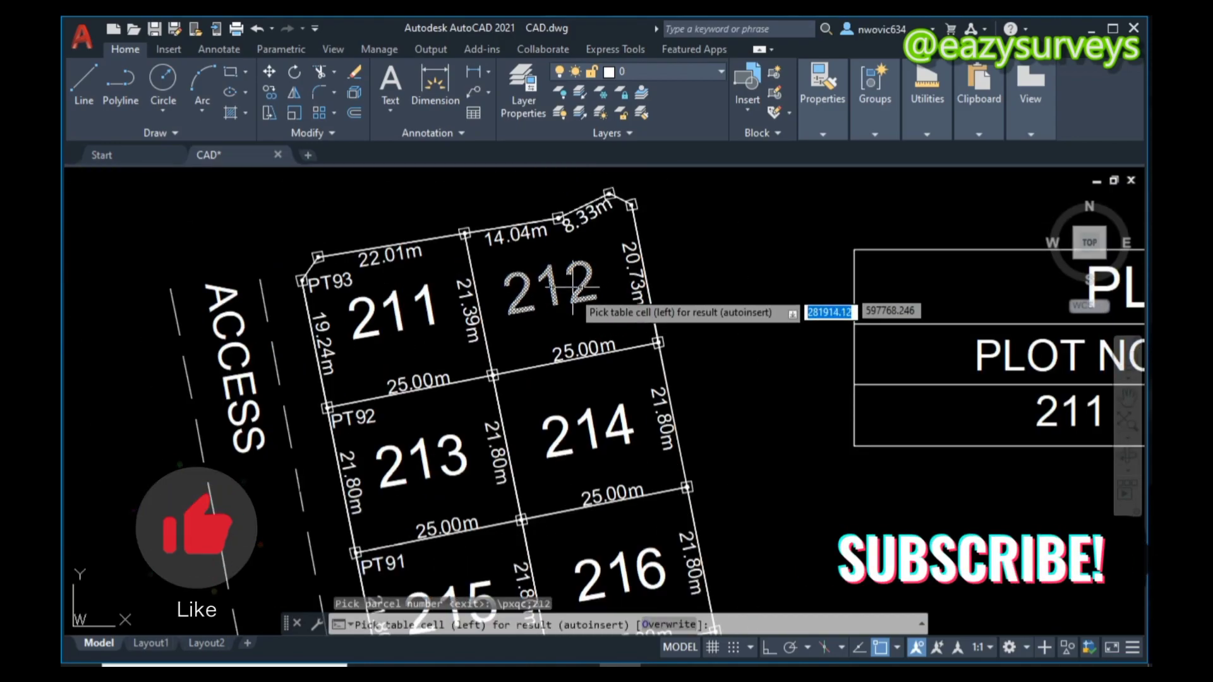
{"action": "scroll", "coordinate": [584, 285], "scroll_direction": "down", "scroll_amount": 5}
{"action": "scroll", "coordinate": [682, 348], "scroll_direction": "up", "scroll_amount": 5}
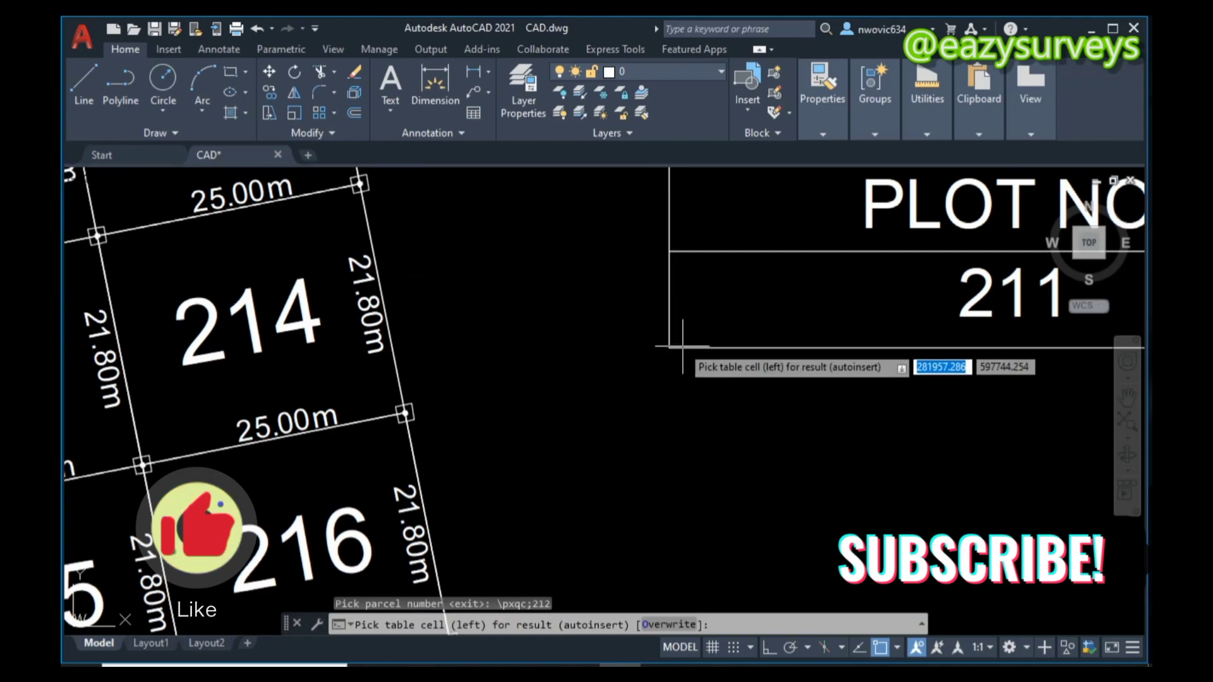
{"action": "scroll", "coordinate": [679, 346], "scroll_direction": "down", "scroll_amount": 6}
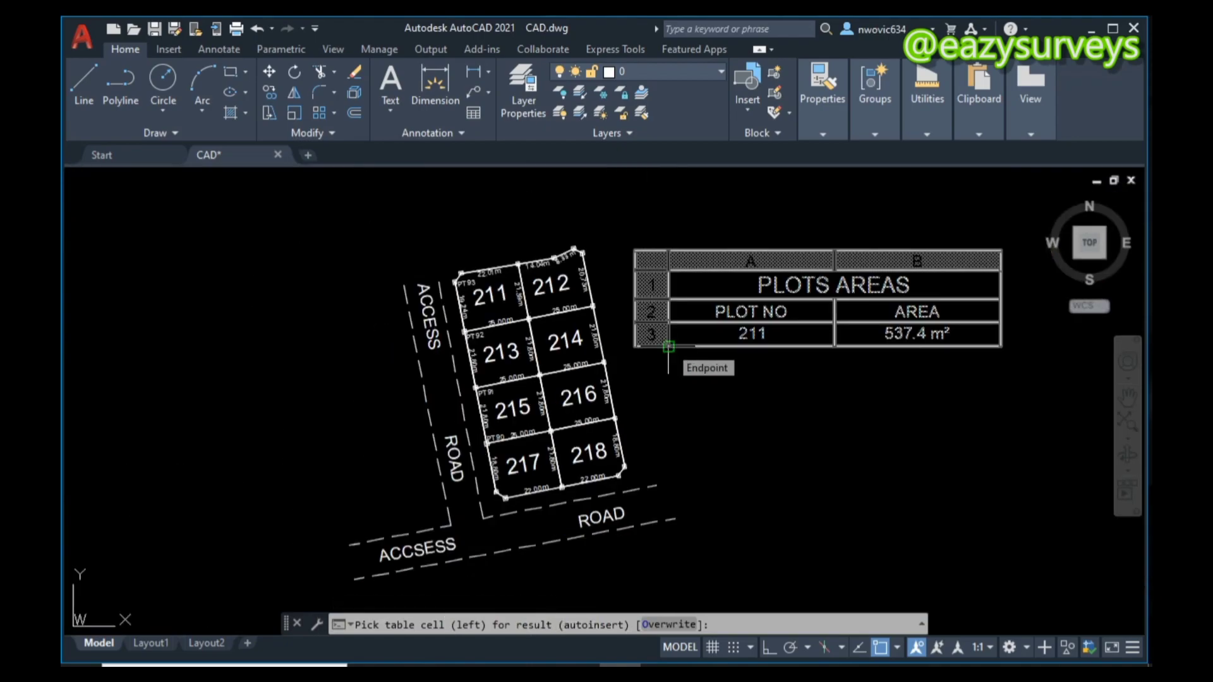
{"action": "left_click", "coordinate": [668, 347]}
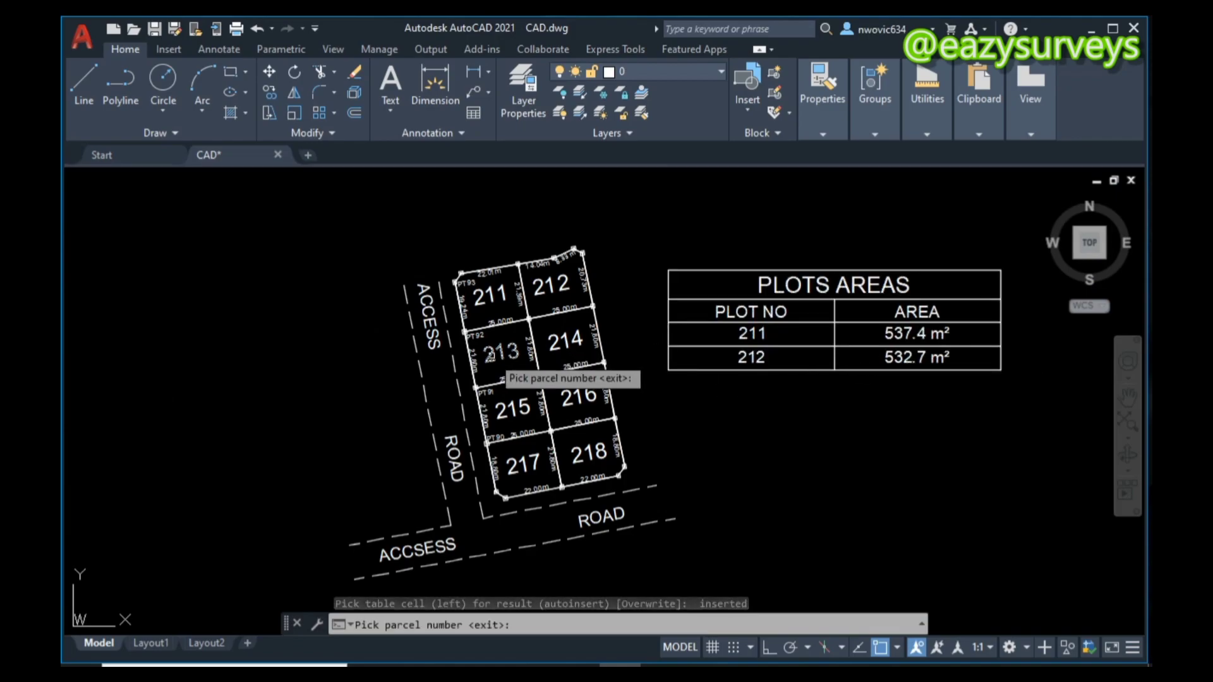
Add plots 213 and 214 with their areas as new rows at the end of the PLOTS AREAS table.
{"action": "left_click", "coordinate": [500, 351]}
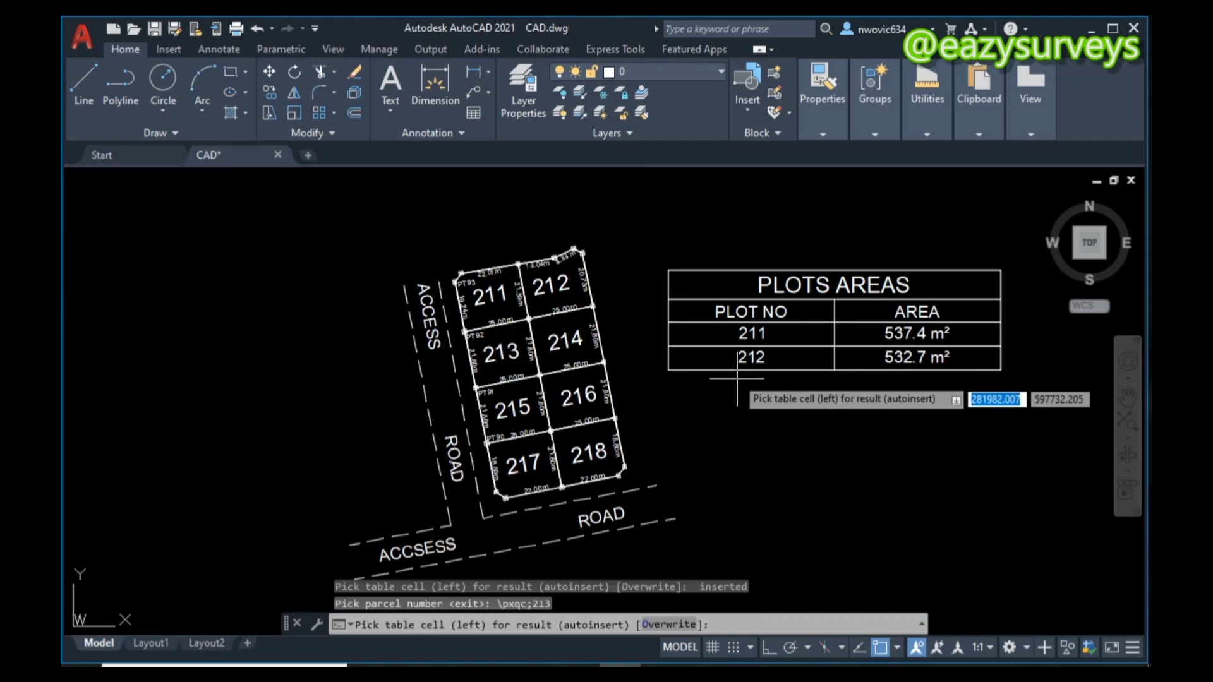
{"action": "left_click", "coordinate": [669, 370]}
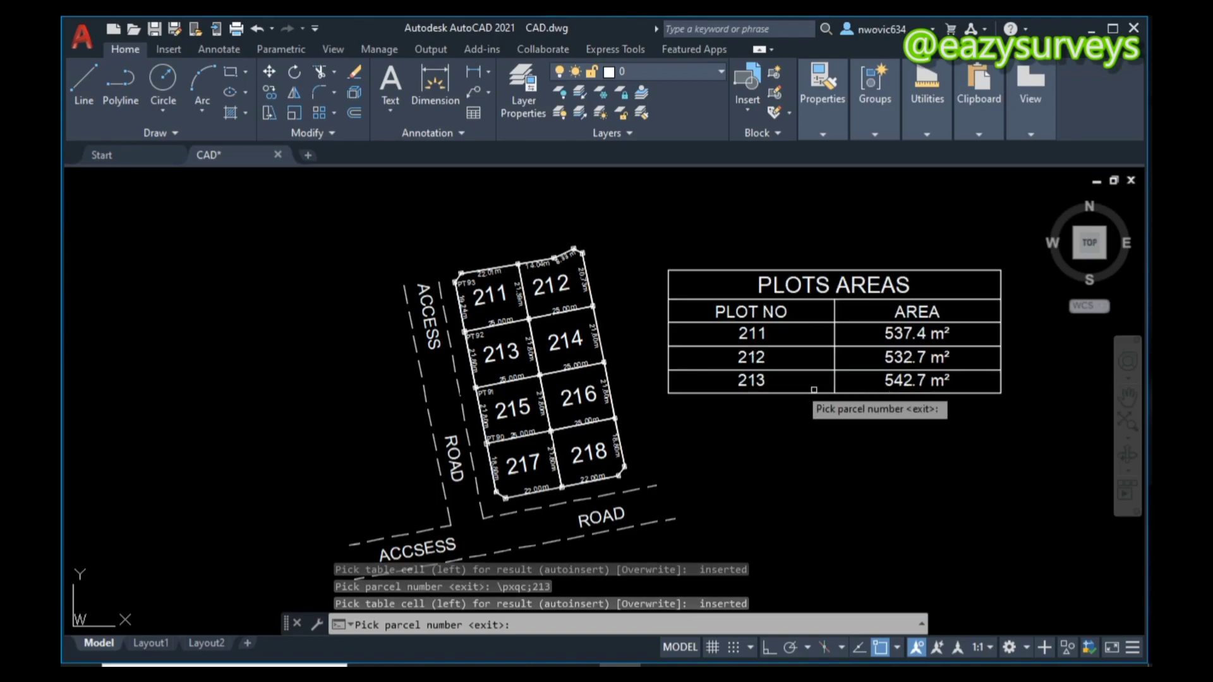
{"action": "scroll", "coordinate": [584, 351], "scroll_direction": "up", "scroll_amount": 4}
{"action": "scroll", "coordinate": [585, 355], "scroll_direction": "up", "scroll_amount": 3}
{"action": "scroll", "coordinate": [315, 319], "scroll_direction": "down", "scroll_amount": 6}
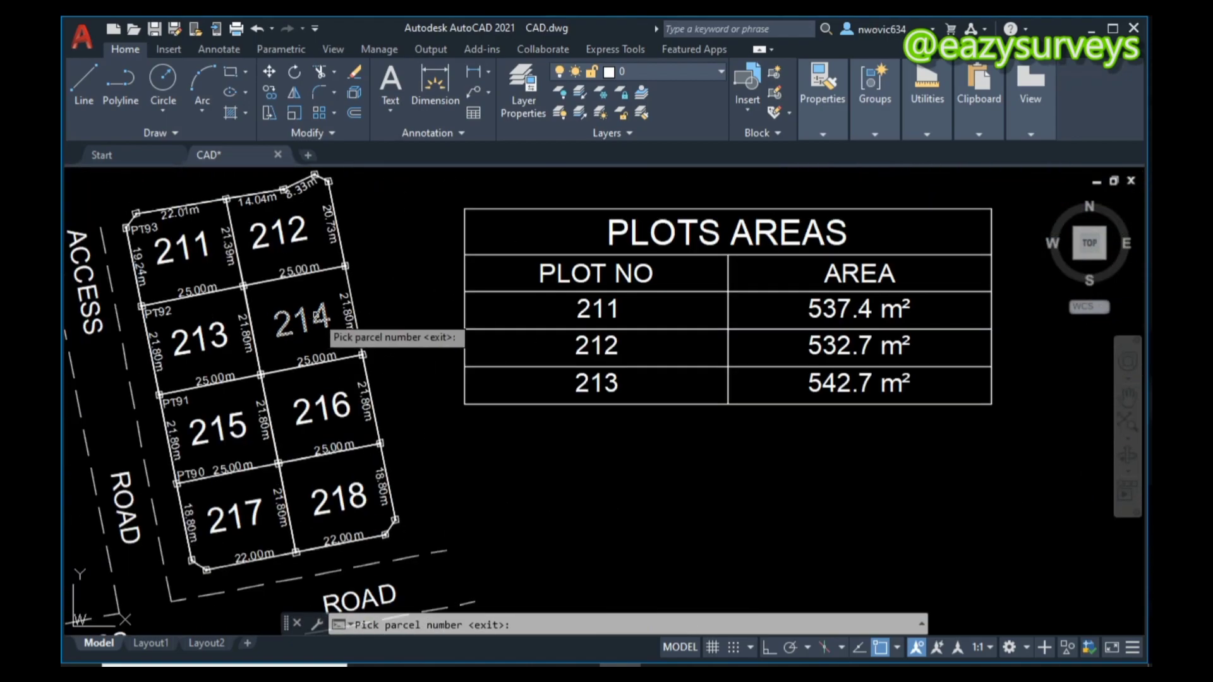
{"action": "left_click", "coordinate": [316, 316]}
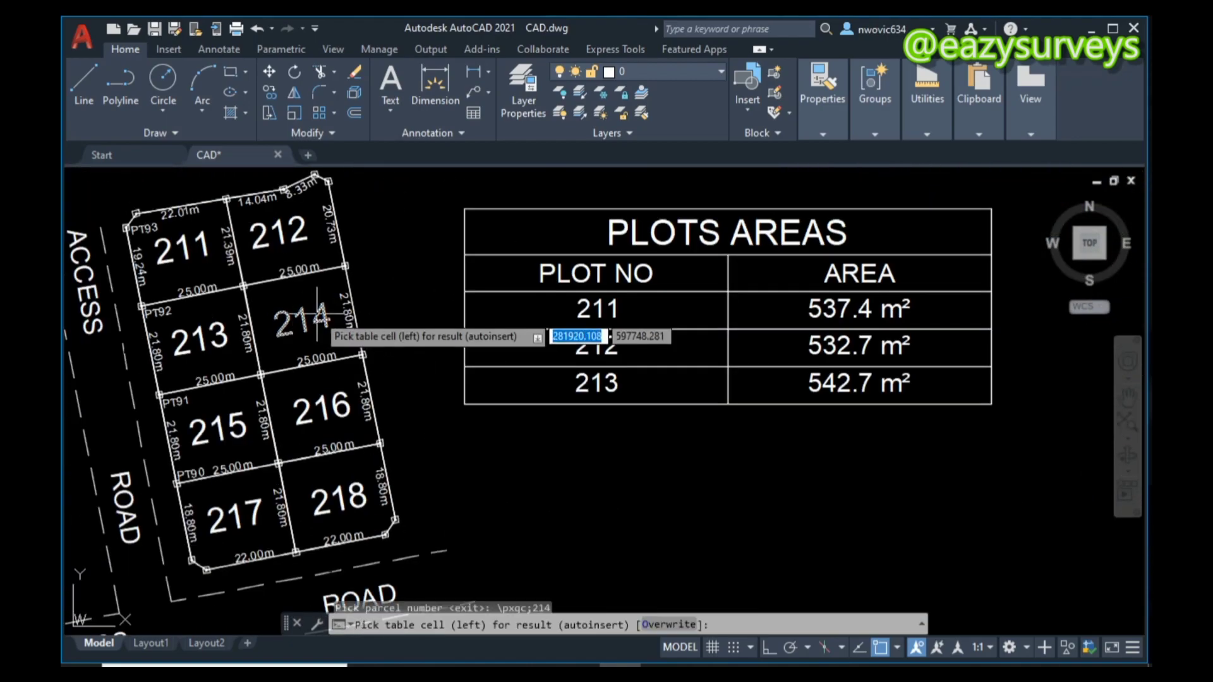
{"action": "left_click", "coordinate": [464, 404]}
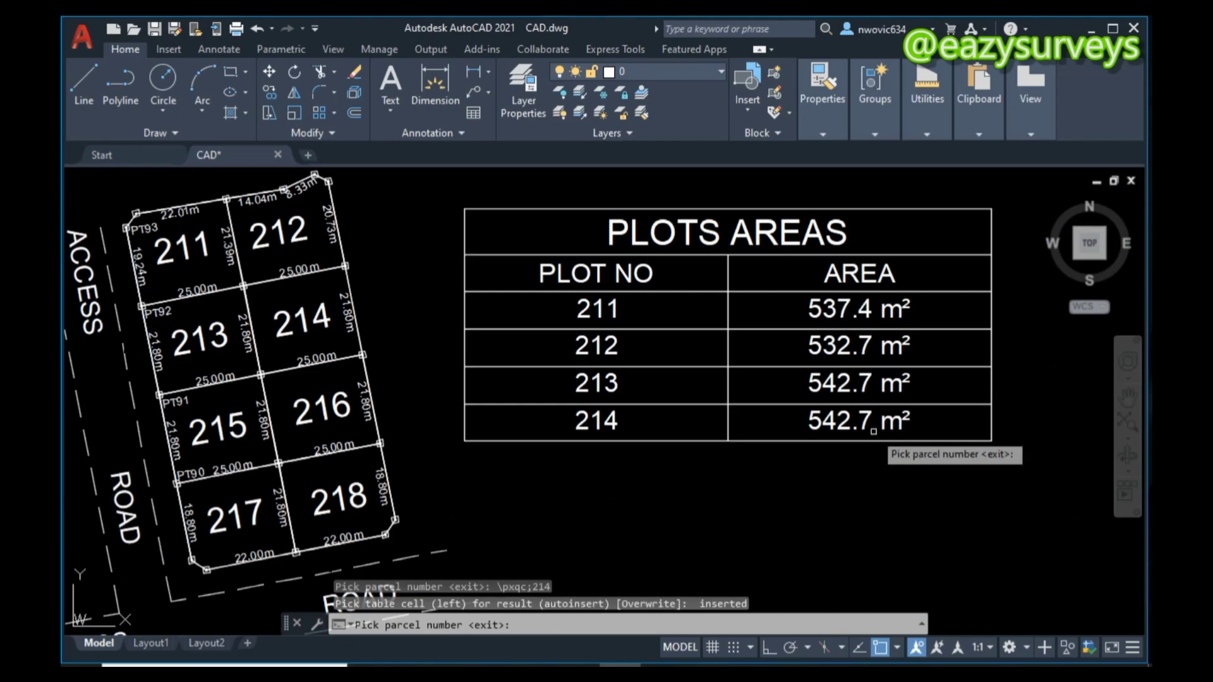
Append rows for plots 215 and 216 with their areas below the plot 214 row.
{"action": "left_click", "coordinate": [243, 418]}
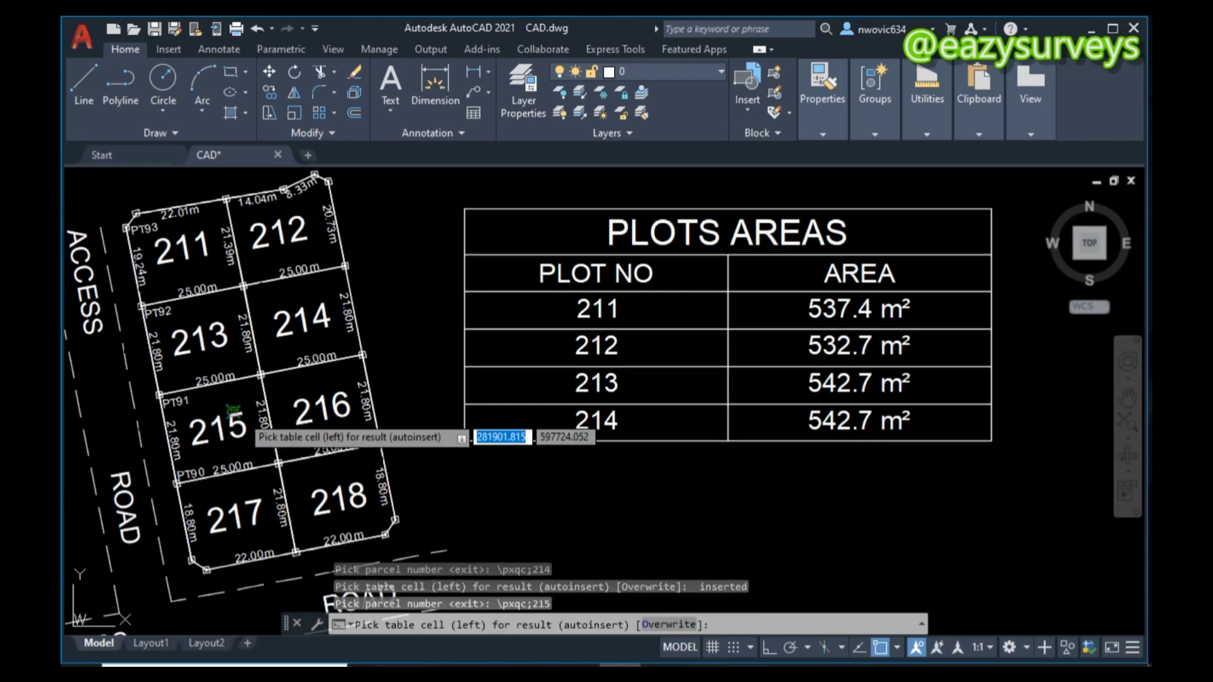
{"action": "left_click", "coordinate": [465, 441]}
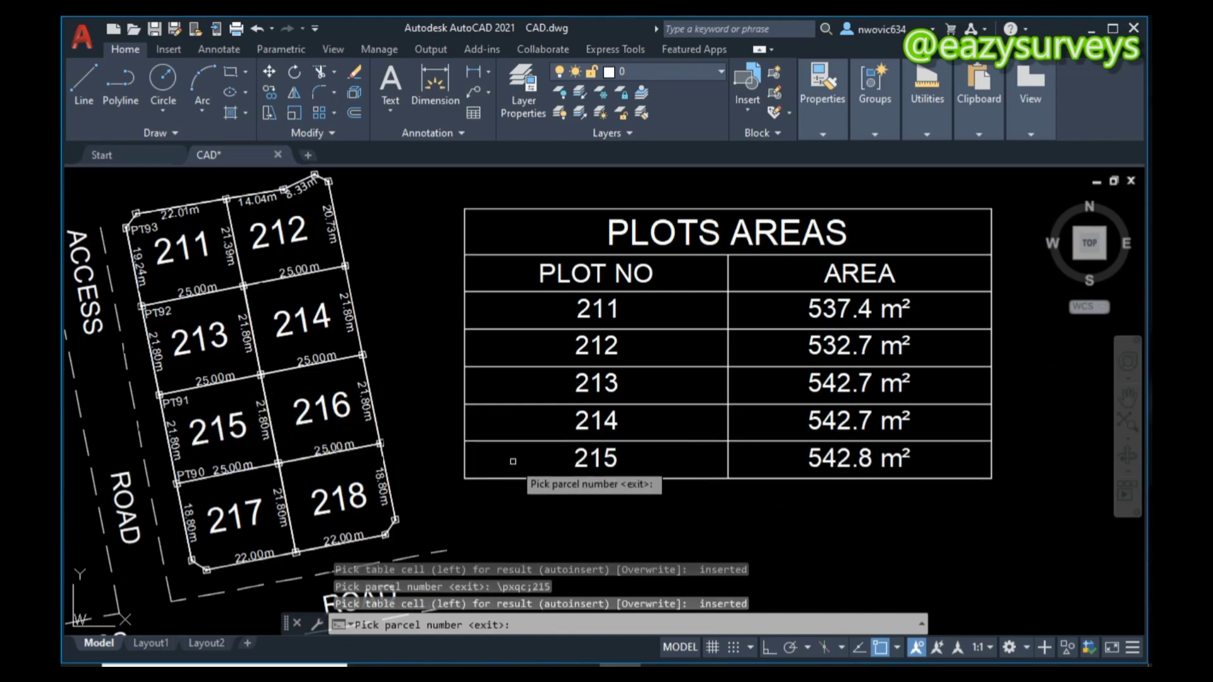
{"action": "left_click", "coordinate": [319, 404]}
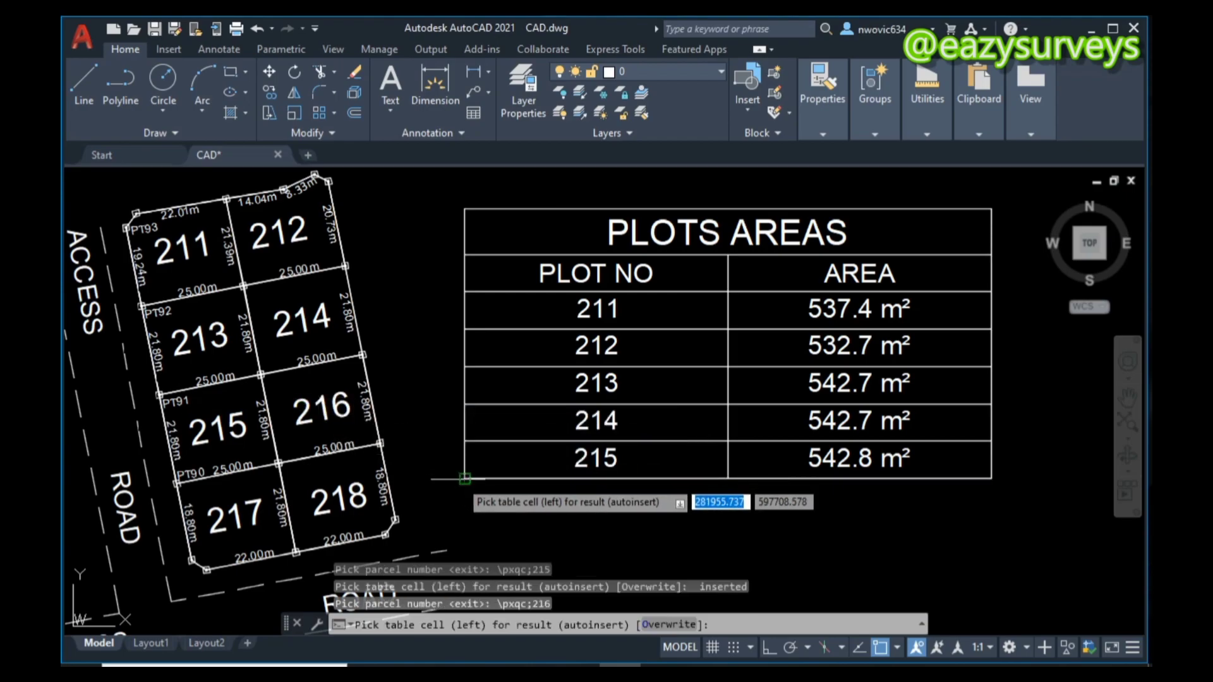
{"action": "left_click", "coordinate": [466, 480]}
Append rows for plots 217 and 218 with their areas below the plot 216 row and end the AREATAB command.
{"action": "middle_click_drag", "start_coordinate": [463, 489], "coordinate": [456, 372]}
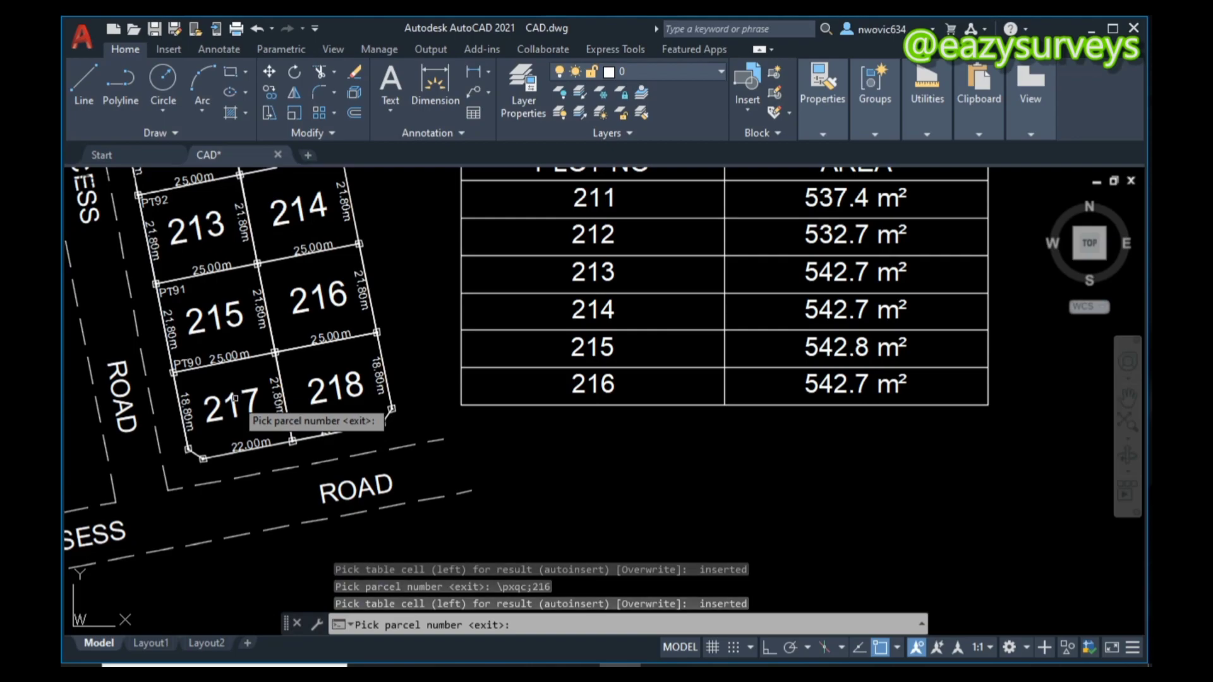
{"action": "left_click", "coordinate": [235, 399]}
{"action": "left_click", "coordinate": [460, 407]}
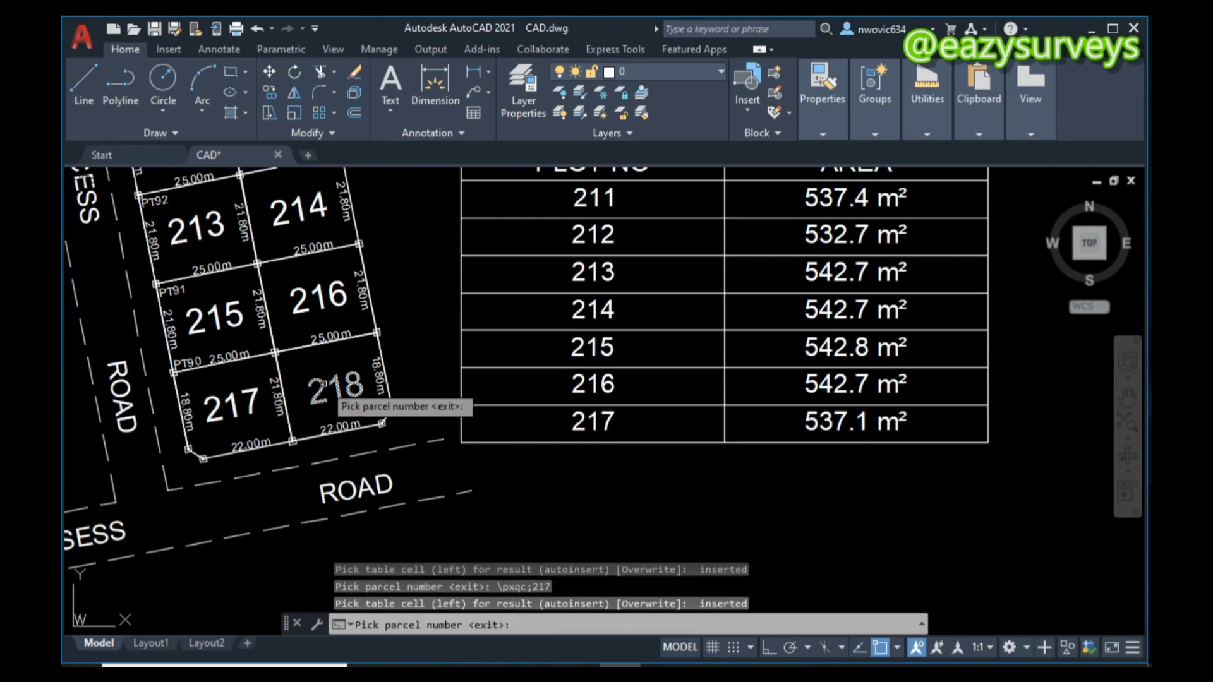
{"action": "left_click", "coordinate": [323, 387]}
{"action": "left_click", "coordinate": [461, 443]}
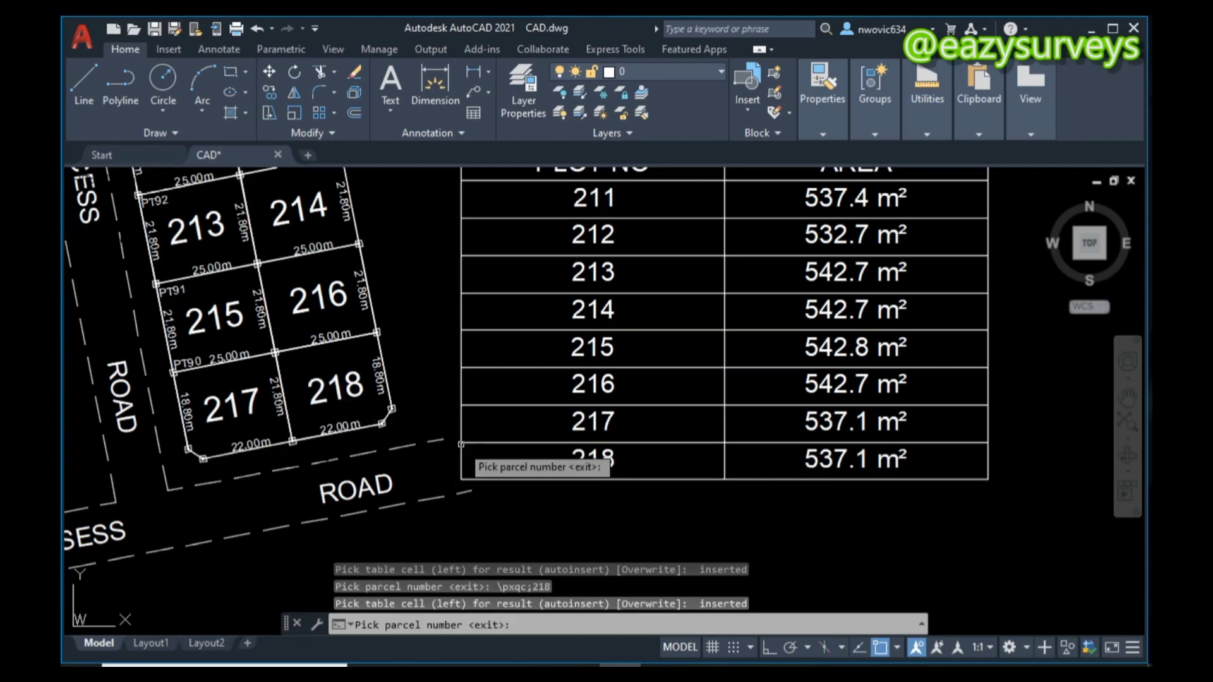
{"action": "scroll", "coordinate": [522, 461], "scroll_direction": "down", "scroll_amount": 4}
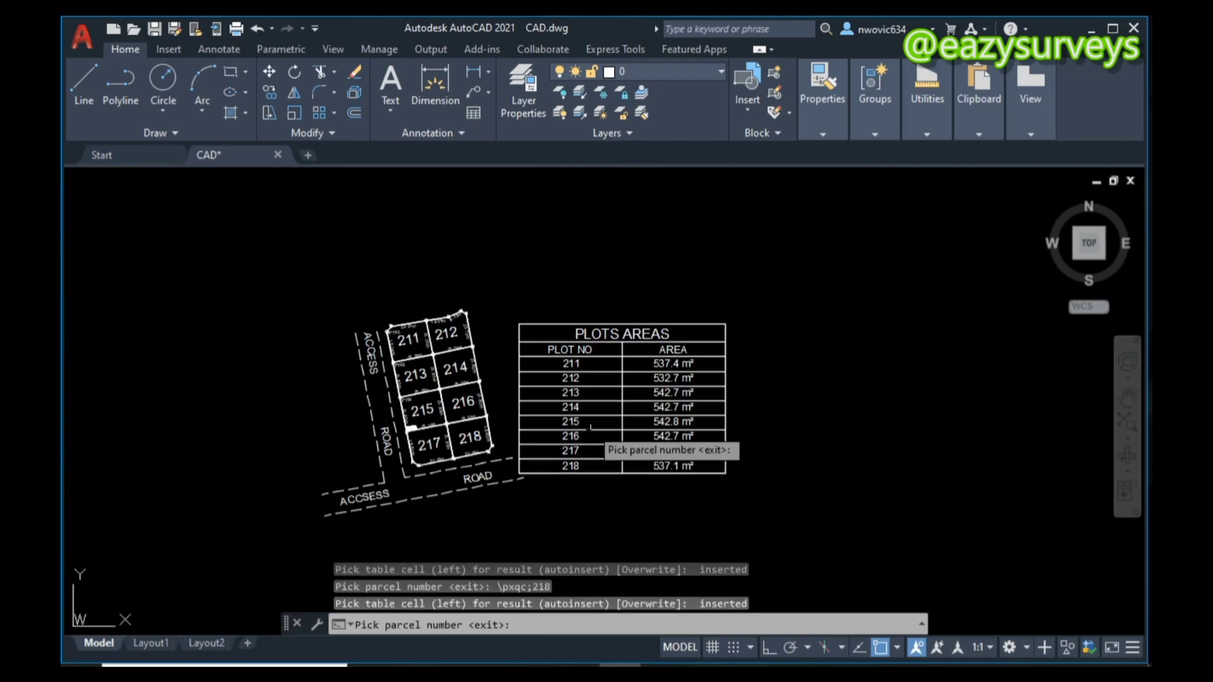
{"action": "scroll", "coordinate": [660, 393], "scroll_direction": "up", "scroll_amount": 2}
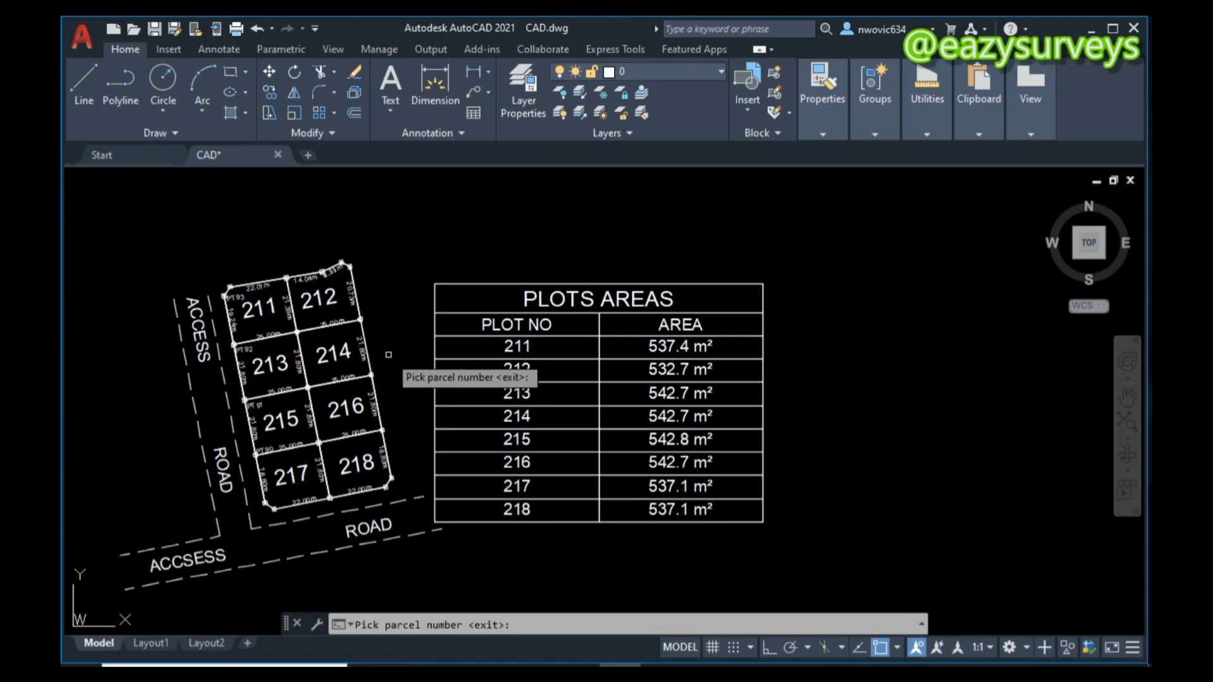
{"action": "key", "text": "Escape"}
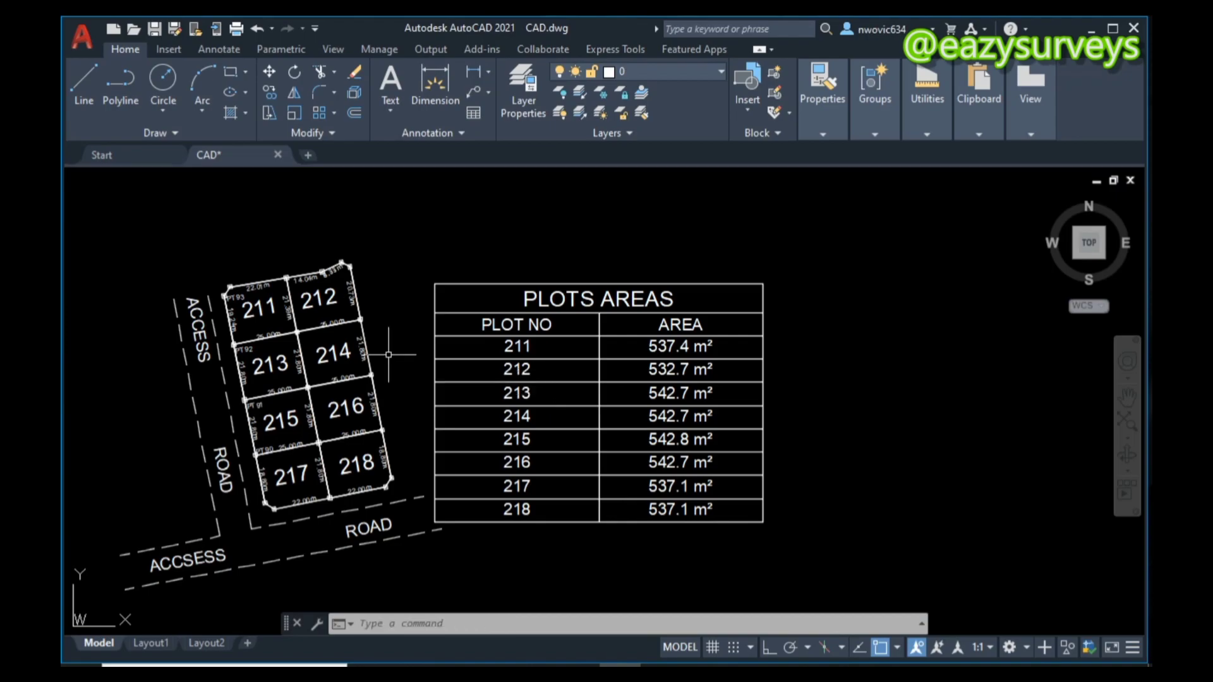
Select the whole PLOTS AREAS table and start exporting its data.
{"action": "mouse_move", "coordinate": [463, 397]}
{"action": "middle_mouse_down"}
{"action": "mouse_move", "coordinate": [474, 371]}
{"action": "mouse_move", "coordinate": [570, 296]}
{"action": "middle_mouse_up"}
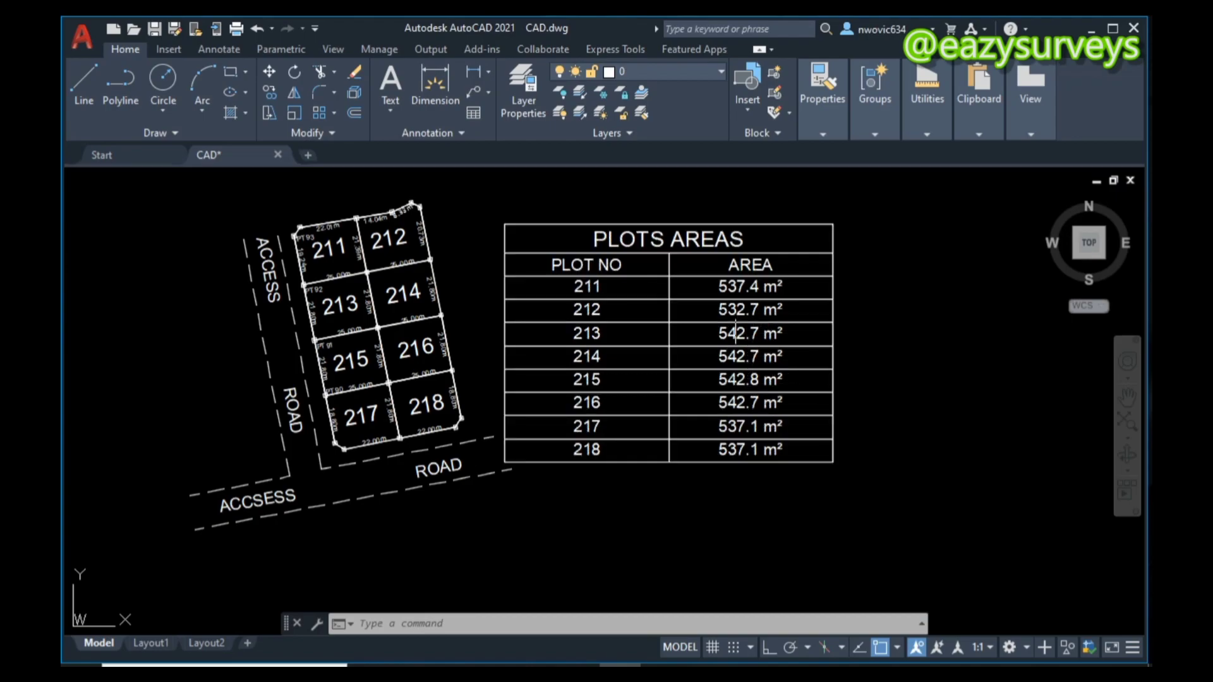
{"action": "middle_click_drag", "start_coordinate": [415, 465], "coordinate": [346, 451]}
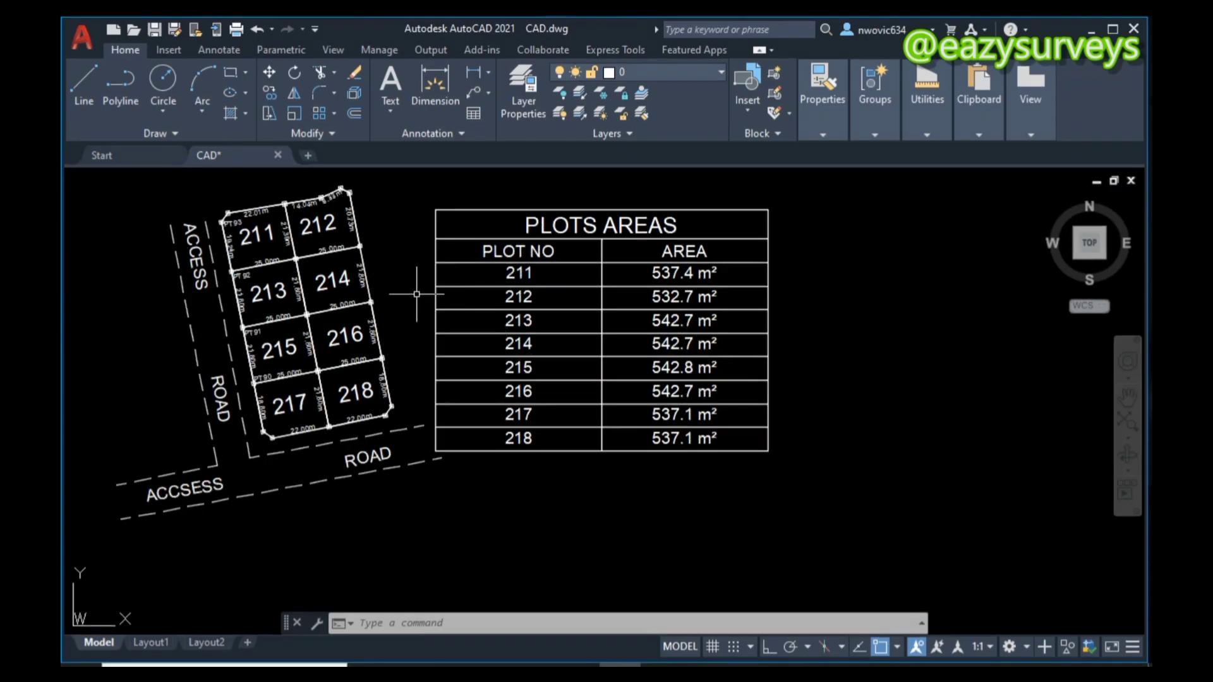
{"action": "mouse_move", "coordinate": [417, 294]}
{"action": "middle_mouse_down"}
{"action": "mouse_move", "coordinate": [430, 276]}
{"action": "mouse_move", "coordinate": [424, 287]}
{"action": "middle_mouse_up"}
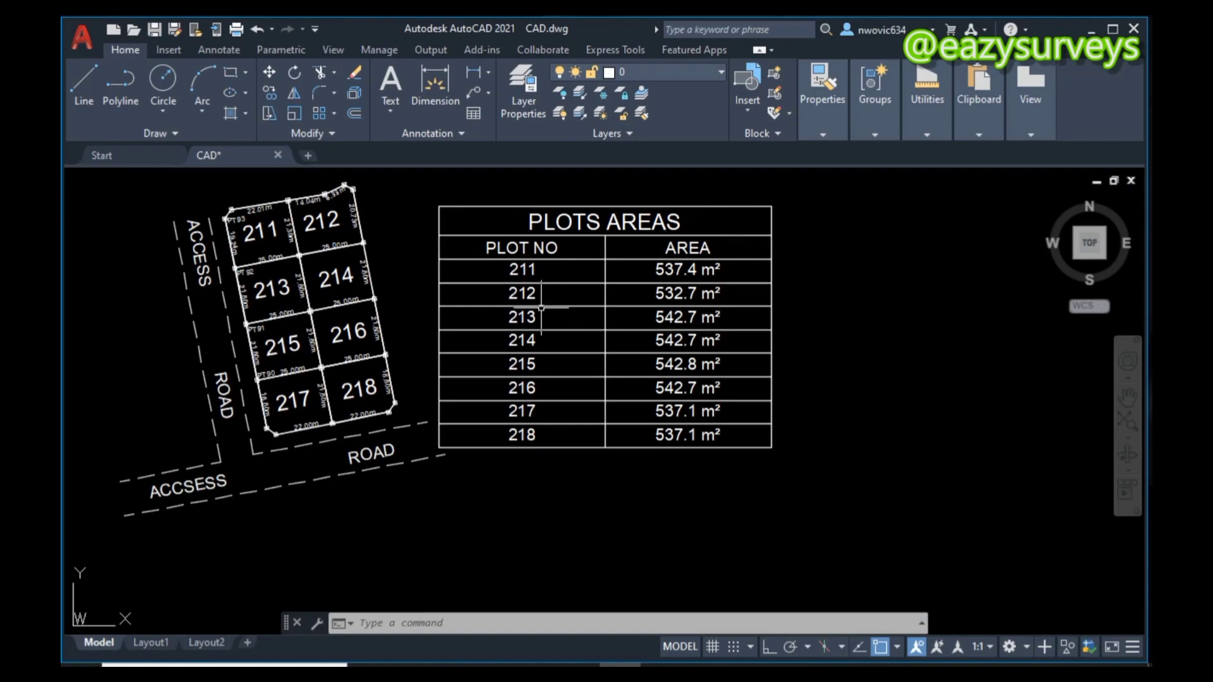
{"action": "left_click", "coordinate": [438, 188]}
{"action": "left_click", "coordinate": [432, 201]}
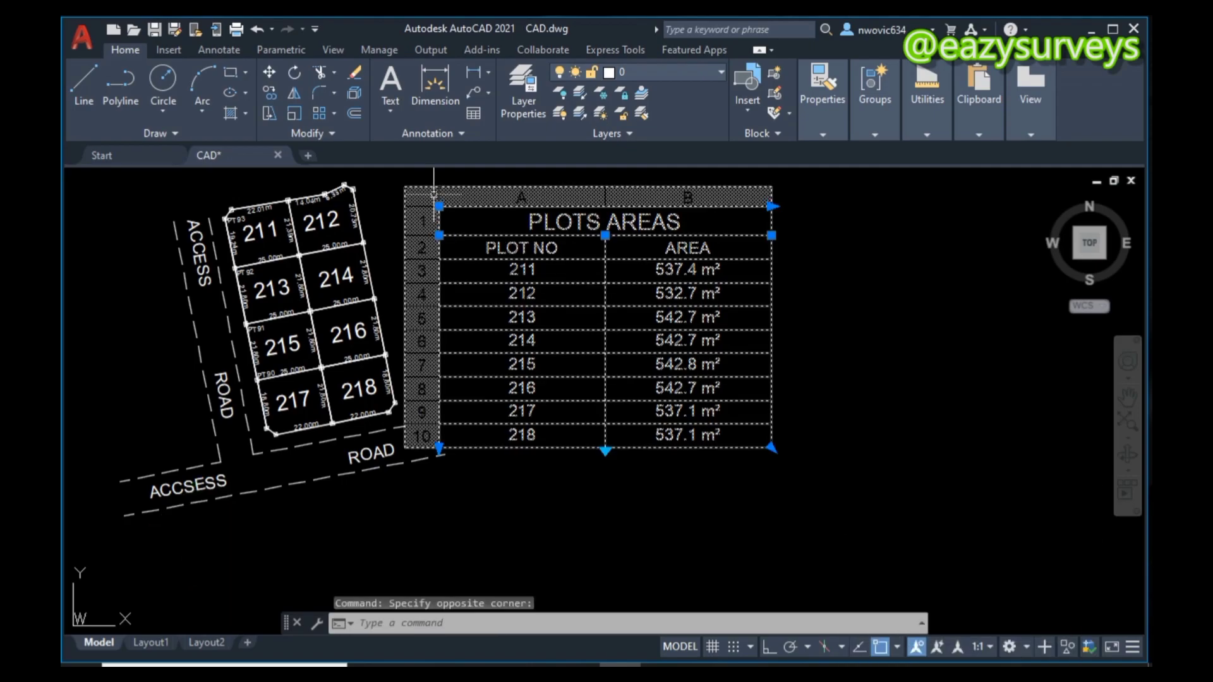
{"action": "right_click", "coordinate": [436, 201]}
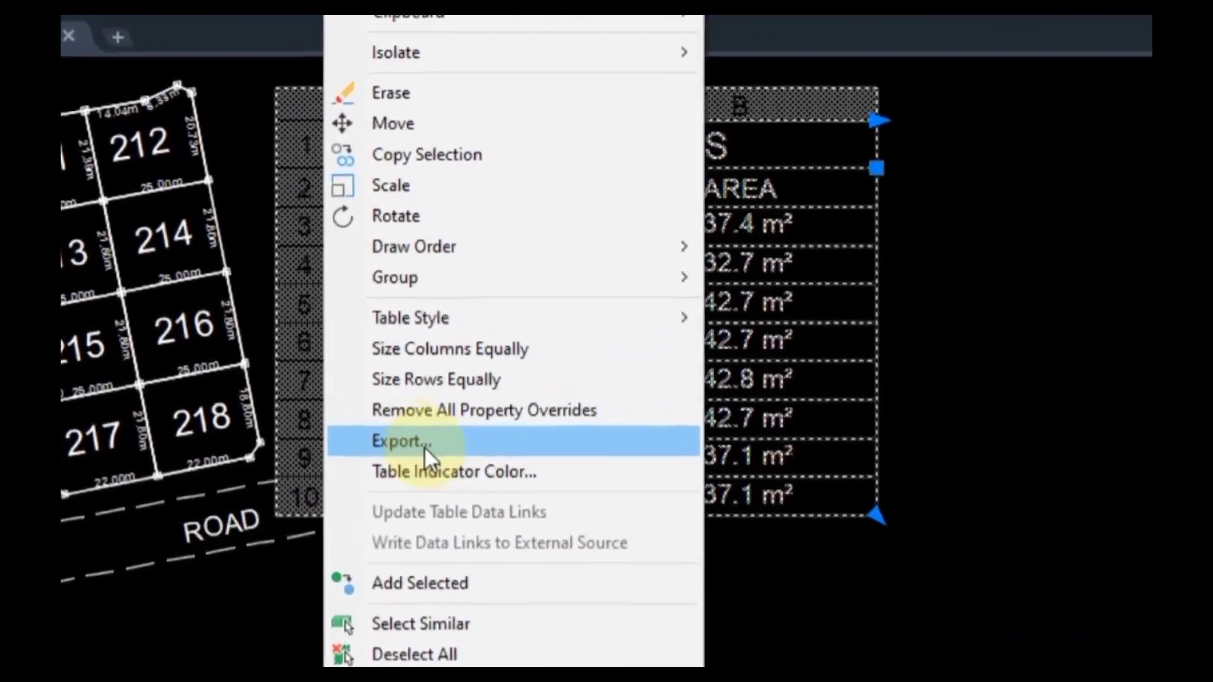
{"action": "left_click", "coordinate": [422, 444]}
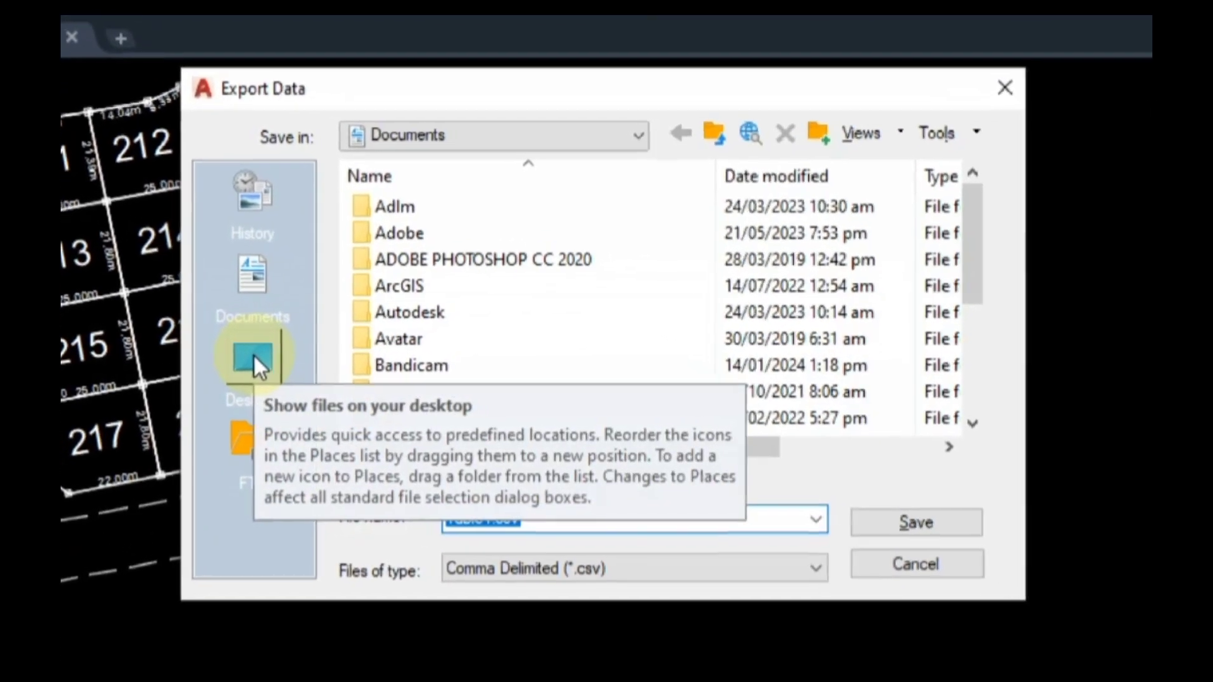
Save the exported table as the comma-delimited file LAYOUTAREAS.csv in the YOUTUBE folder on the desktop.
{"action": "left_click", "coordinate": [328, 356]}
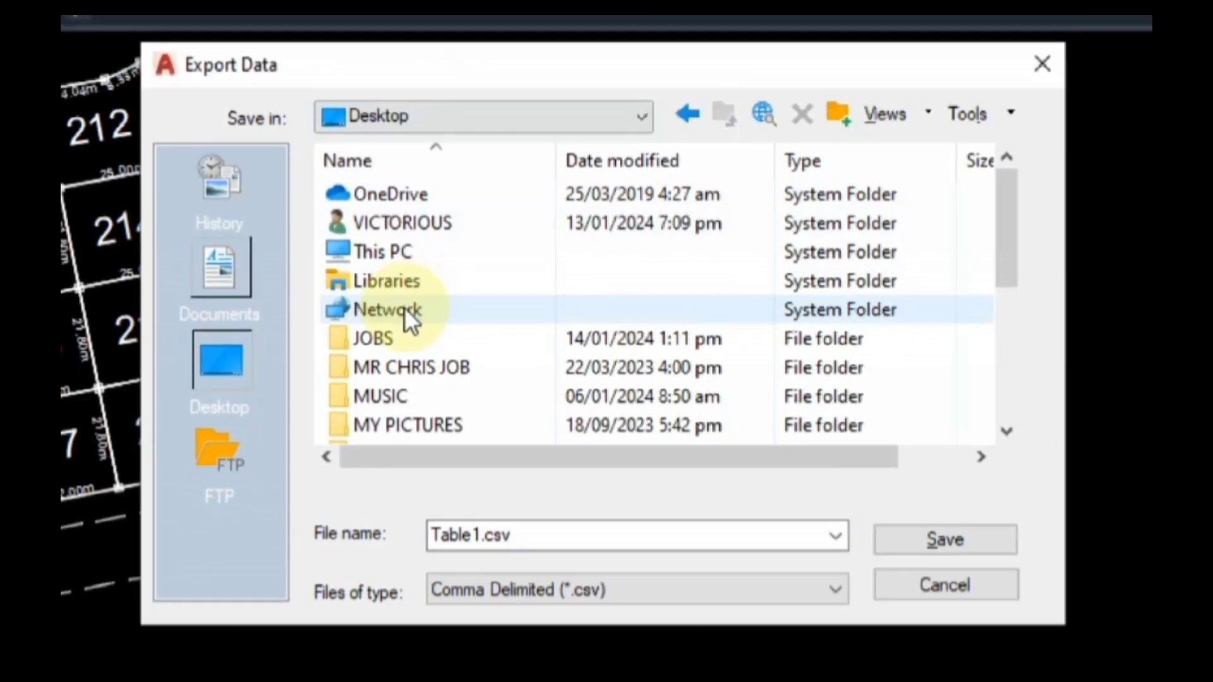
{"action": "scroll", "coordinate": [404, 351], "scroll_direction": "down", "scroll_amount": 5}
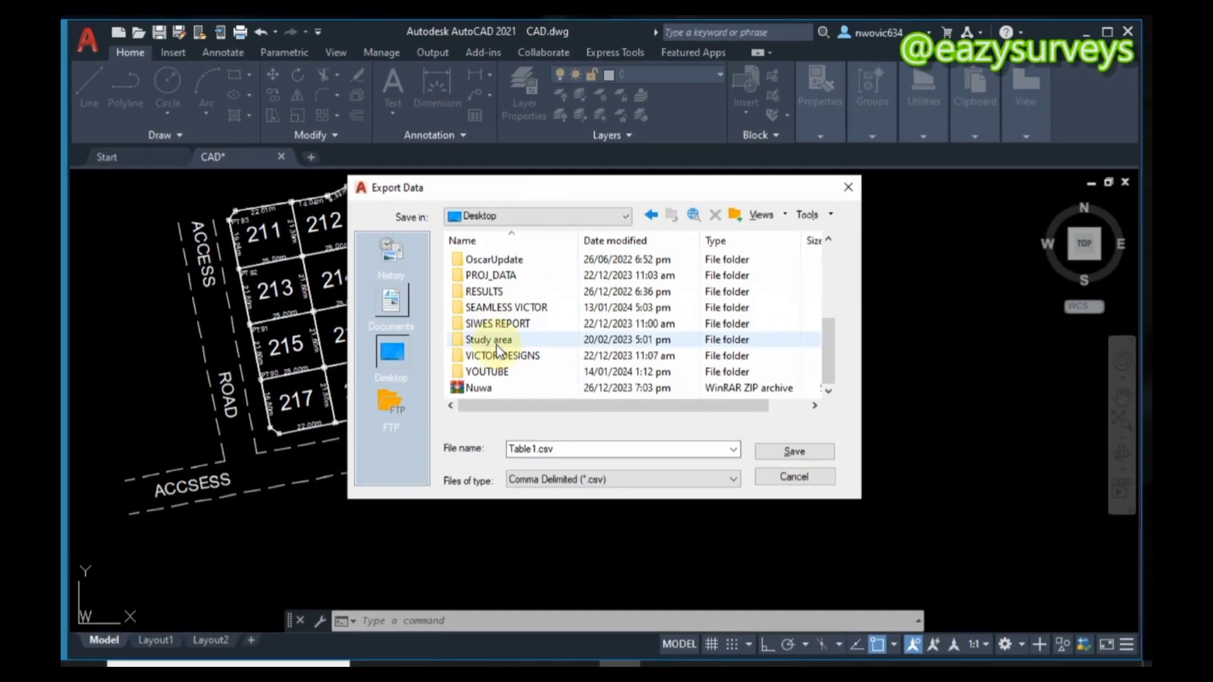
{"action": "double_click", "coordinate": [486, 372]}
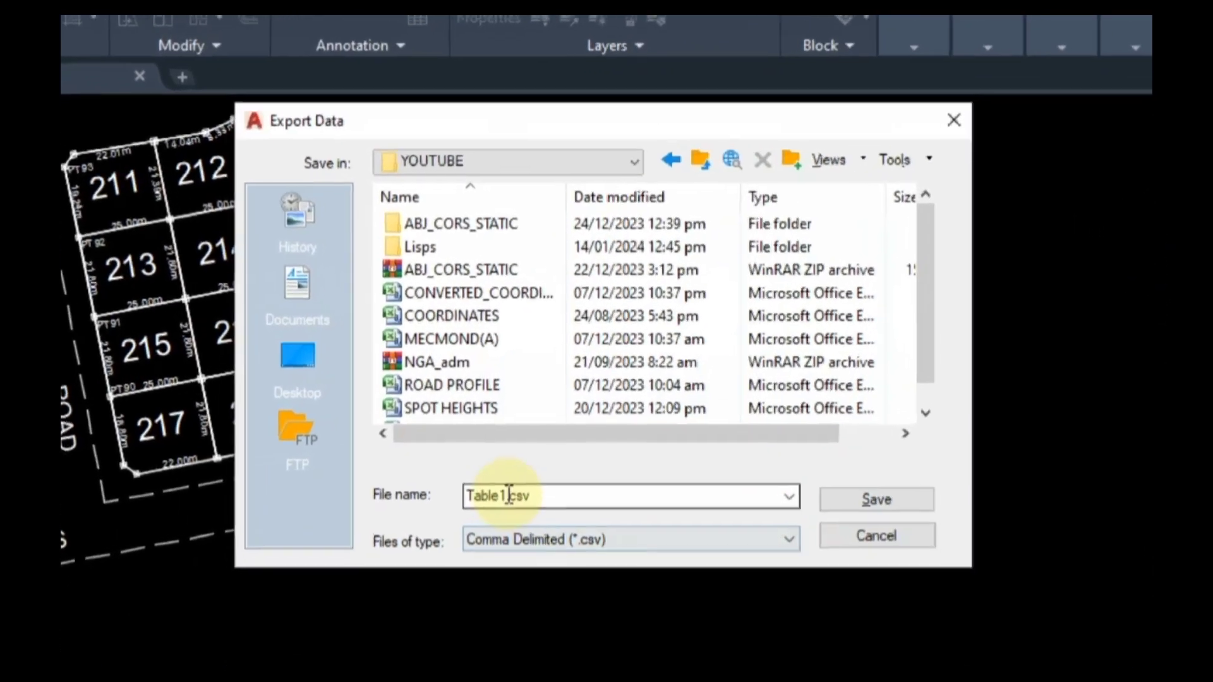
{"action": "left_click", "coordinate": [537, 450]}
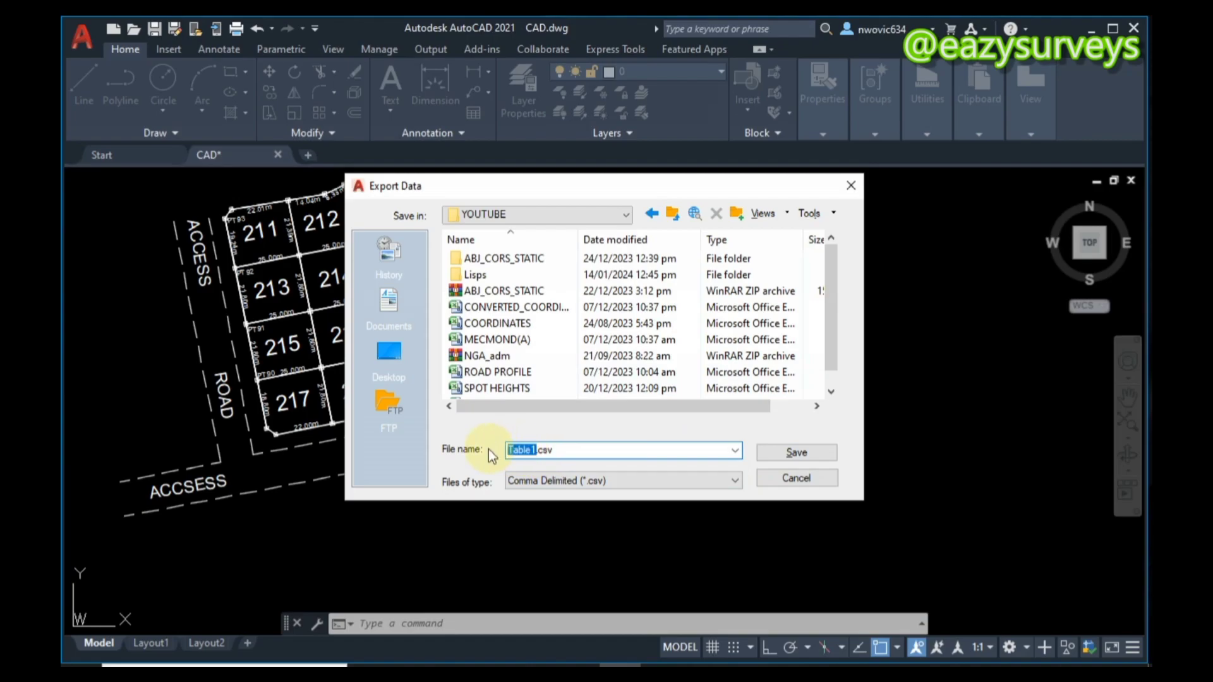
{"action": "type", "text": "LAYO"}
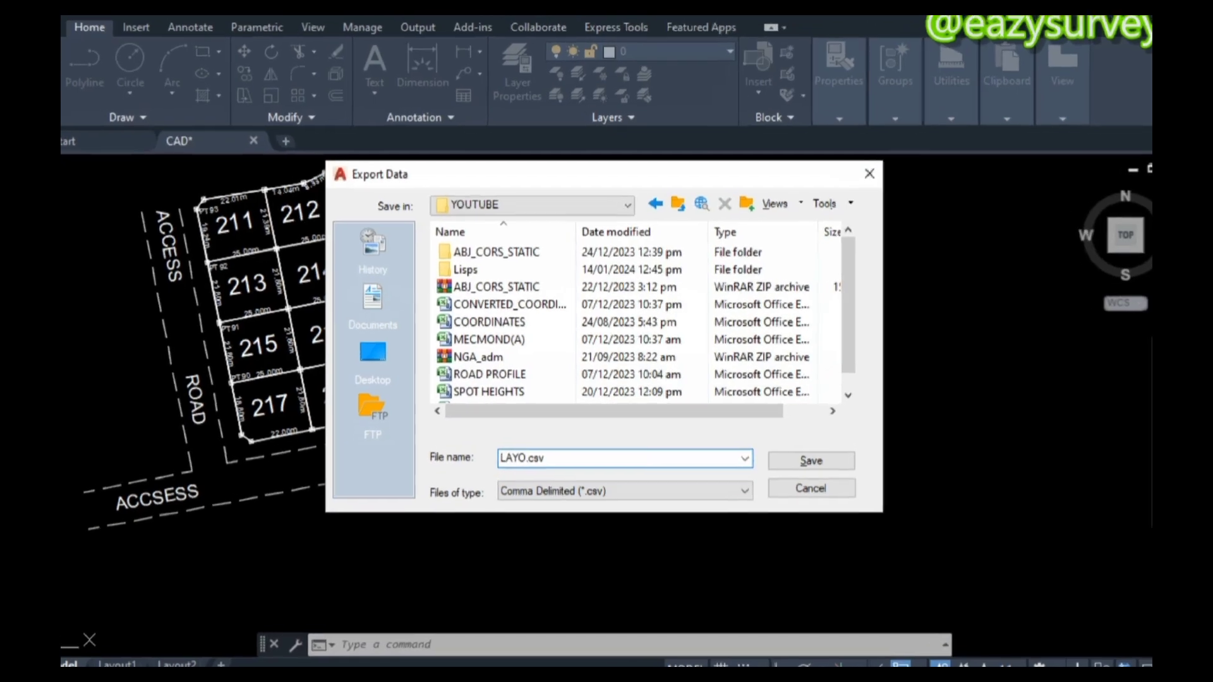
{"action": "type", "text": "UTAREAS"}
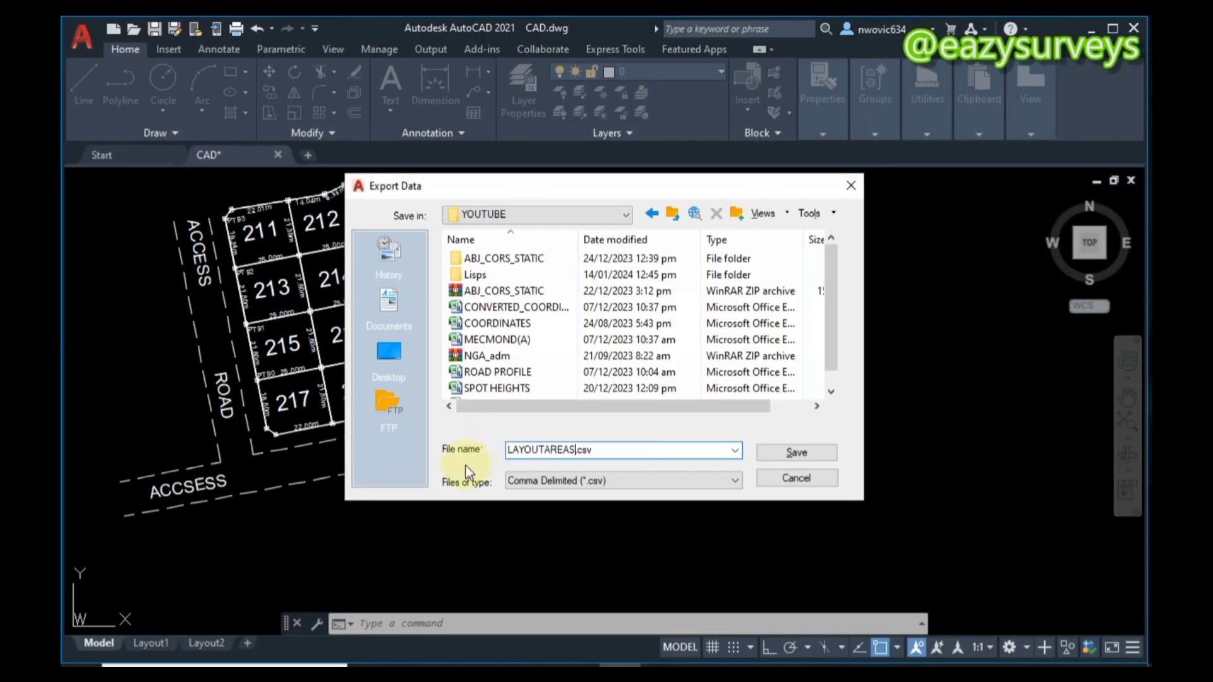
{"action": "left_click", "coordinate": [797, 453]}
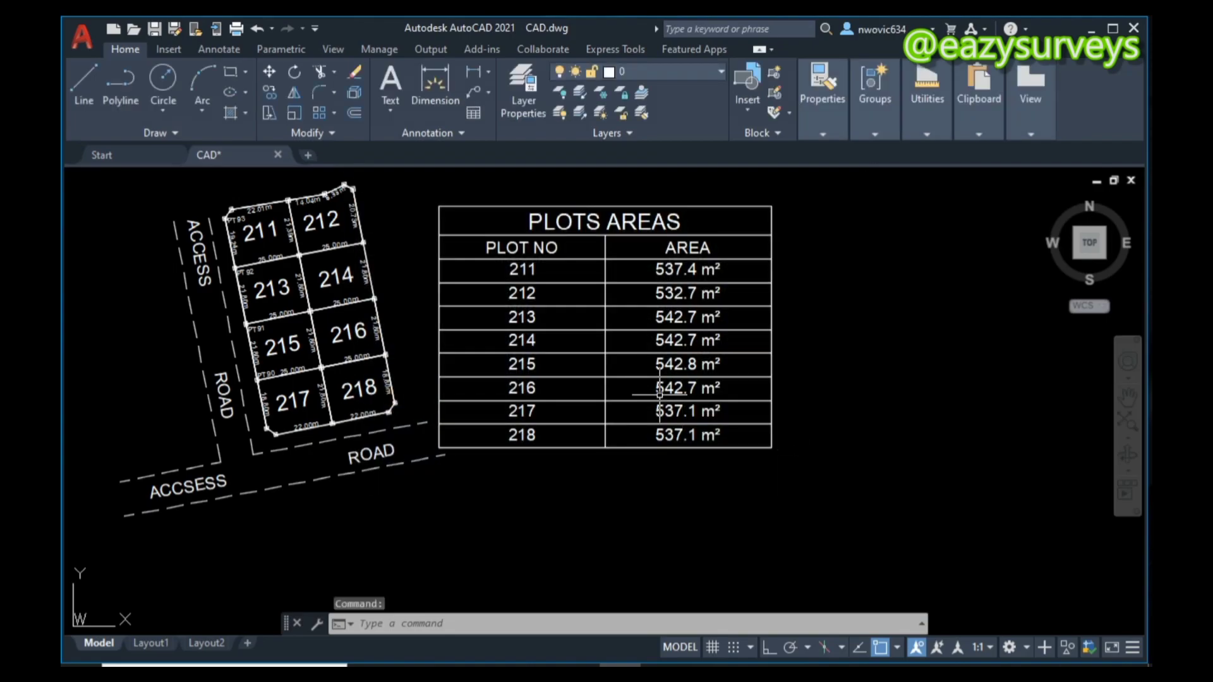
Go to the YOUTUBE folder on the desktop and open the exported LAYOUTAREAS file in Excel.
{"action": "middle_click_drag", "start_coordinate": [659, 392], "coordinate": [764, 411]}
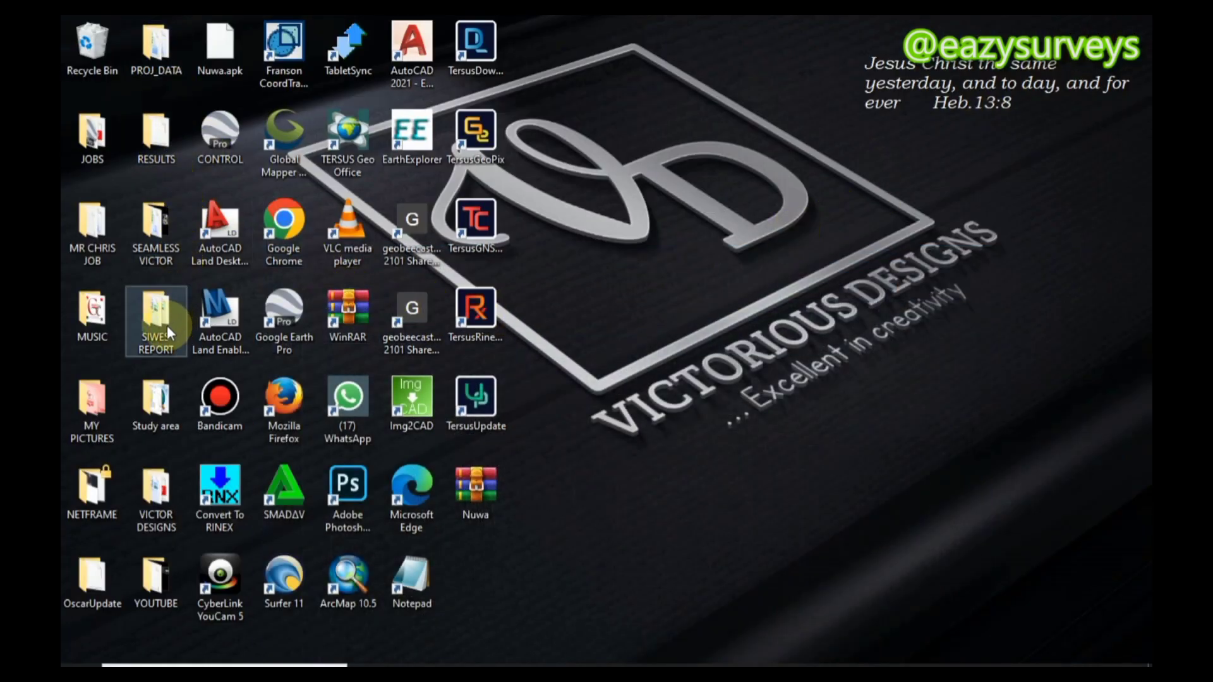
{"action": "double_click", "coordinate": [156, 575]}
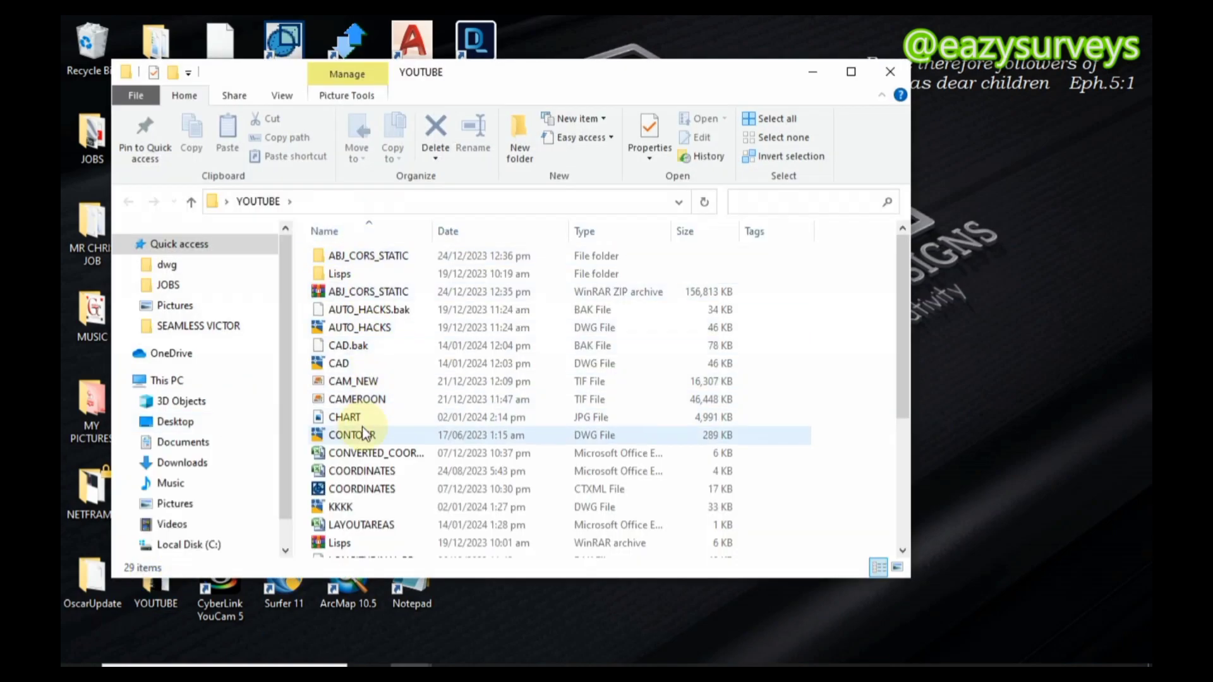
{"action": "scroll", "coordinate": [372, 404], "scroll_direction": "down", "scroll_amount": 4}
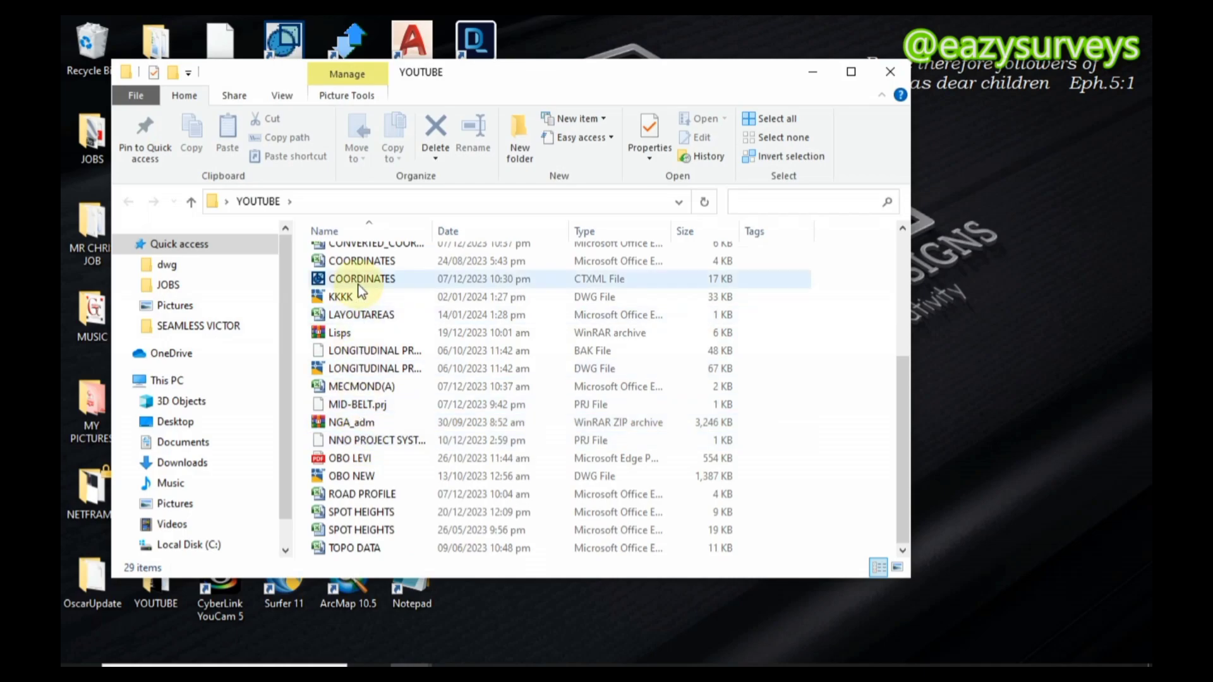
{"action": "left_click", "coordinate": [362, 318]}
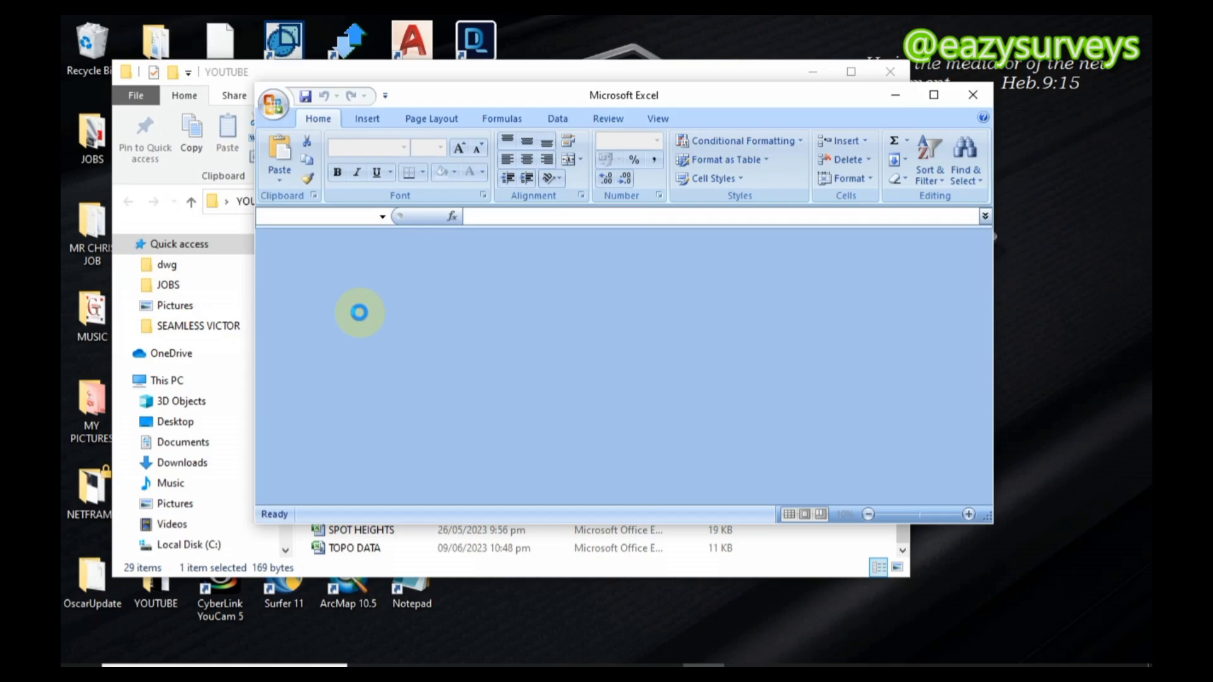
{"action": "left_click", "coordinate": [427, 489]}
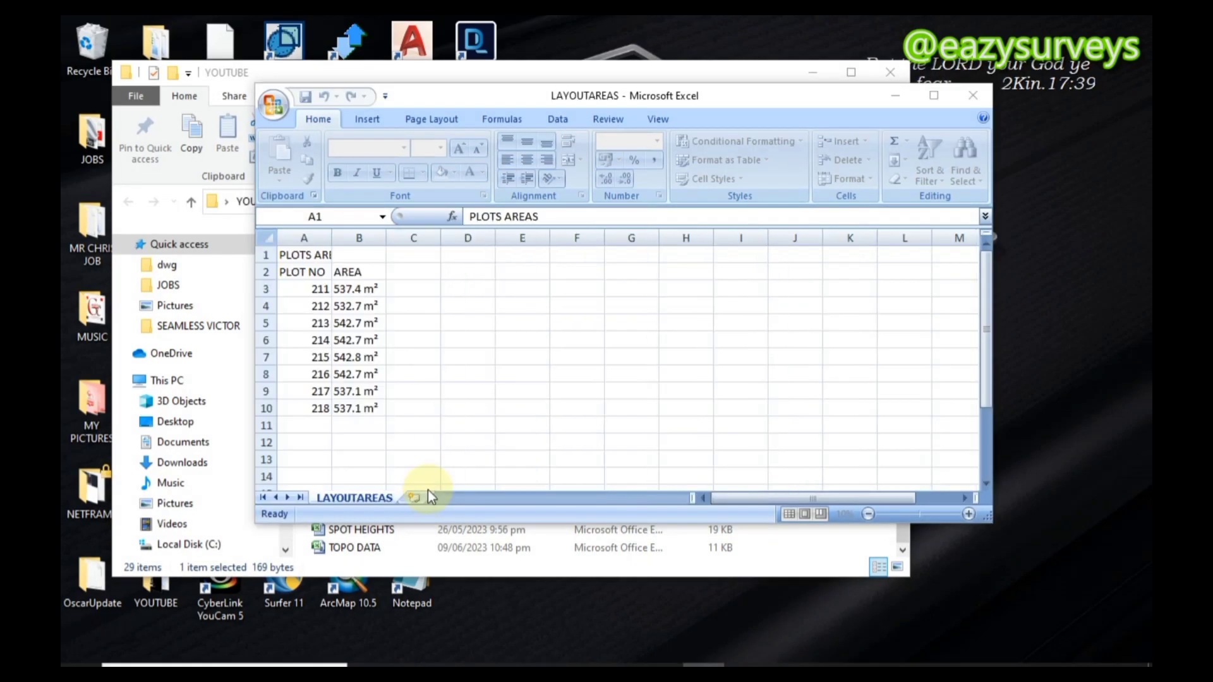
{"action": "left_click", "coordinate": [496, 343]}
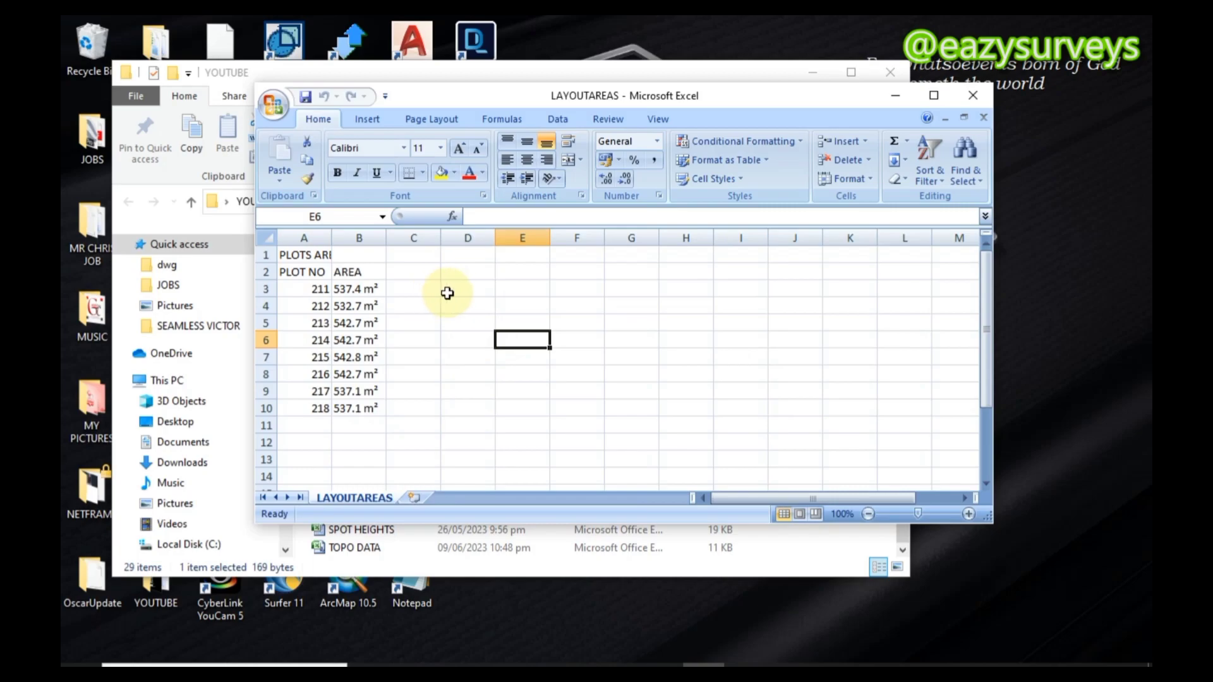
Maximize the LAYOUTAREAS workbook window and widen columns A and B beyond their contents.
{"action": "left_click", "coordinate": [933, 97]}
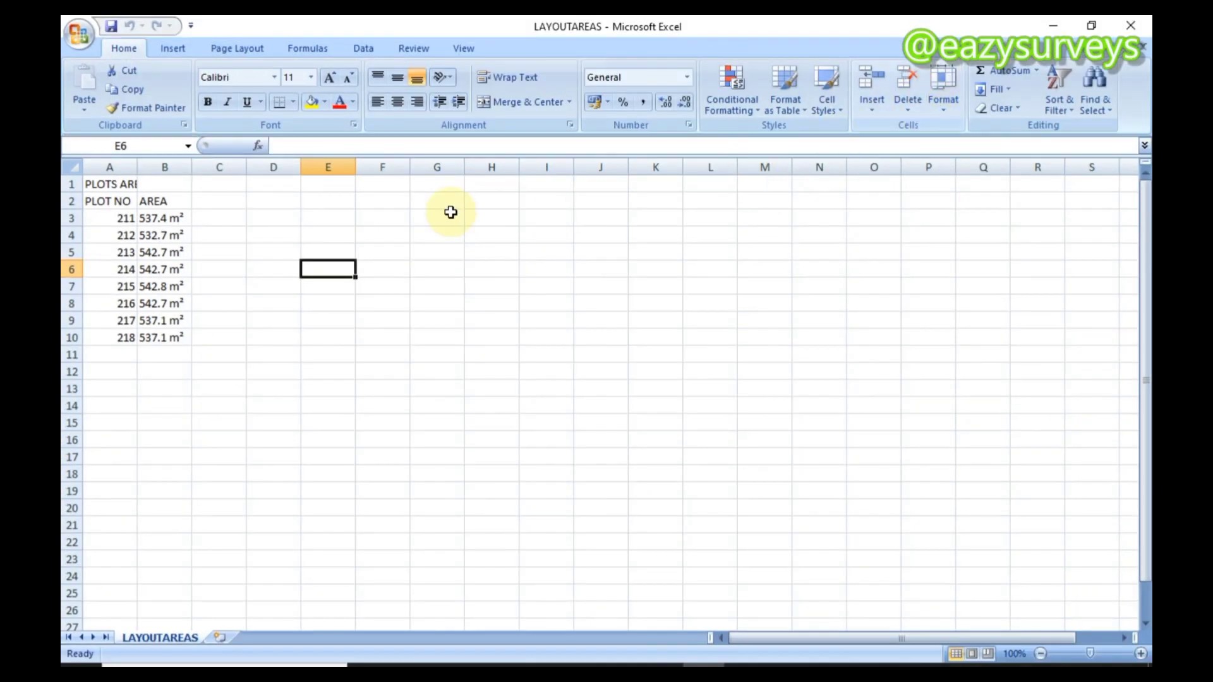
{"action": "left_click_drag", "start_coordinate": [137, 171], "coordinate": [246, 175]}
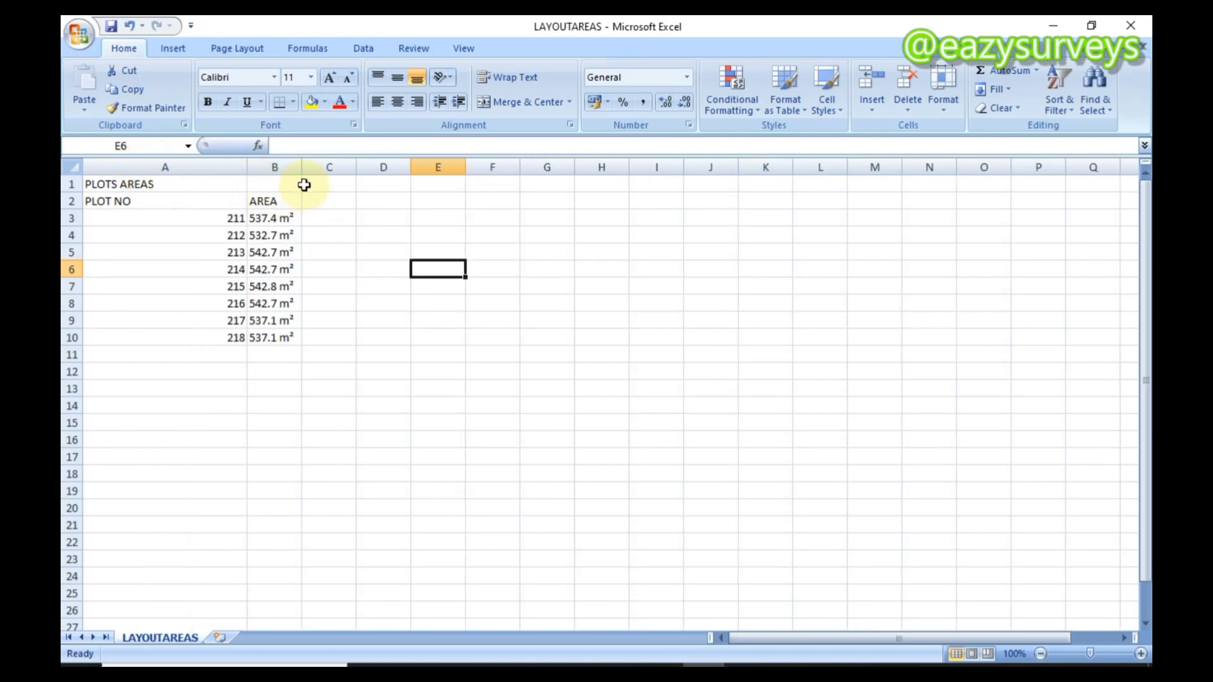
{"action": "left_click_drag", "start_coordinate": [306, 166], "coordinate": [332, 167]}
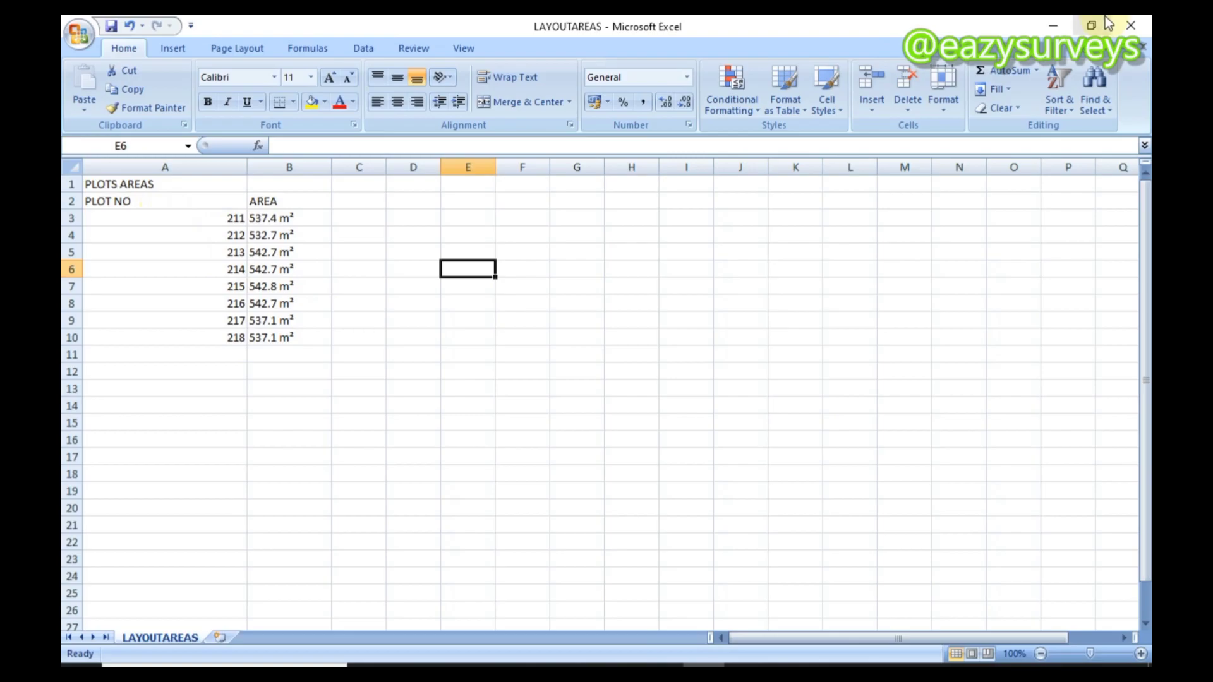
Switch back to AutoCAD and move the PLOTS AREAS table about 30.6 units farther away from the plot layout.
{"action": "left_click", "coordinate": [1050, 28]}
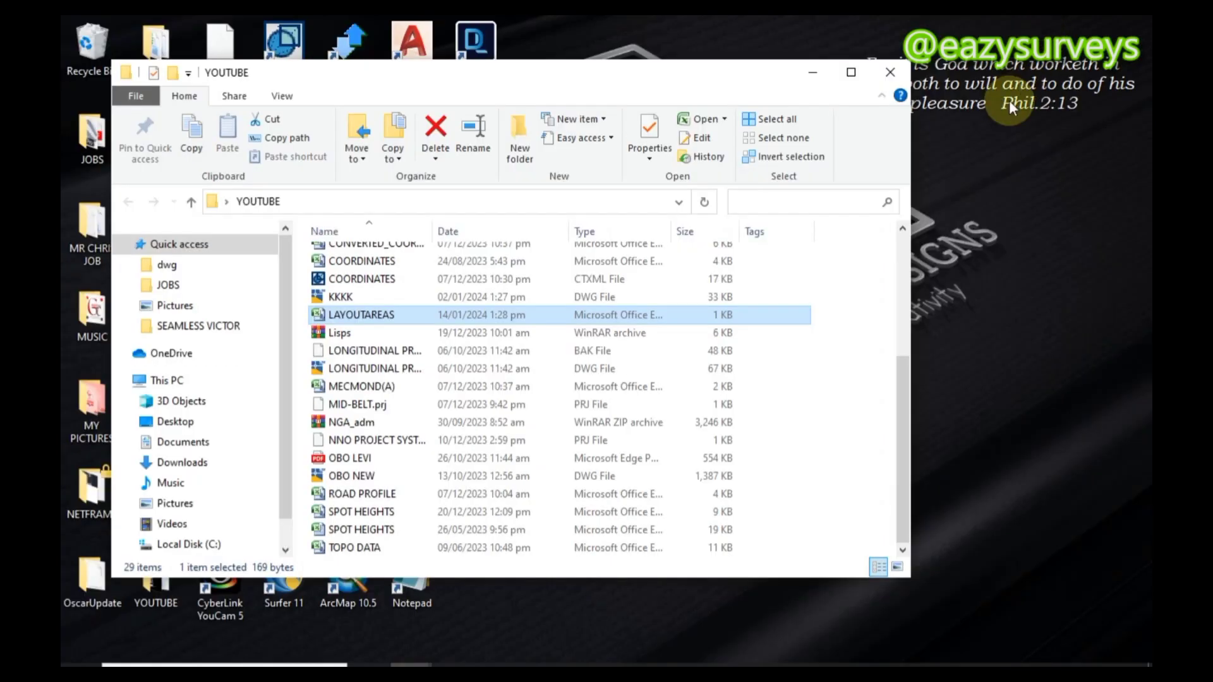
{"action": "left_click", "coordinate": [882, 69]}
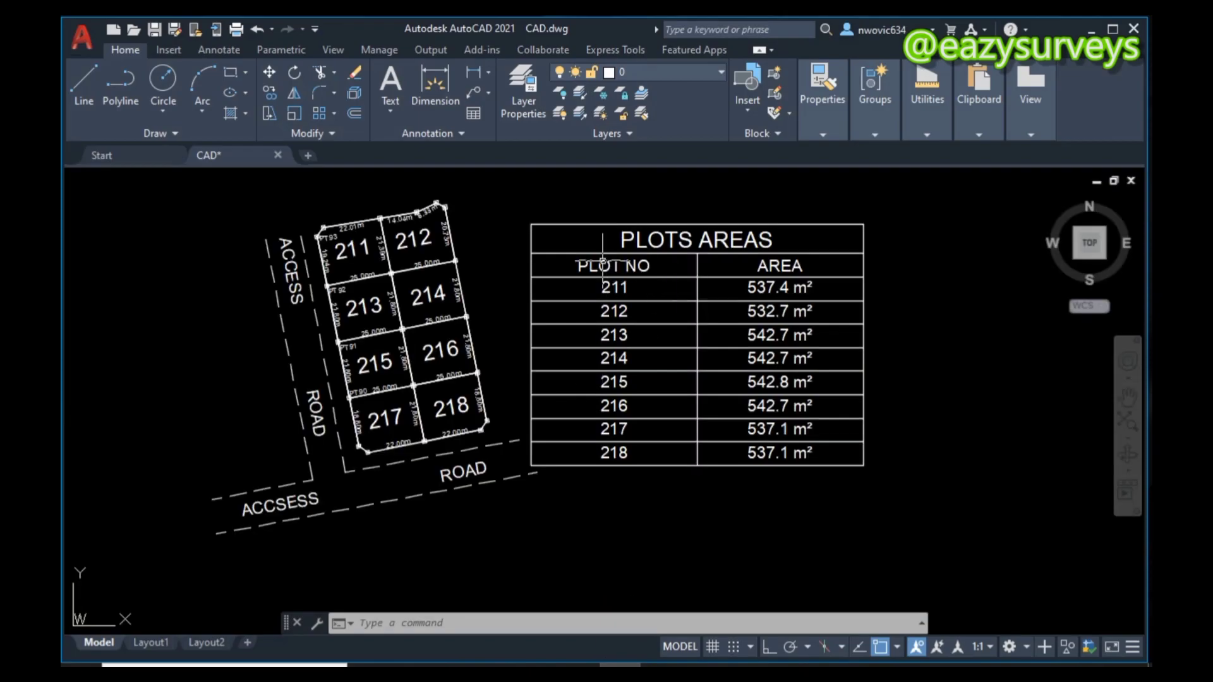
{"action": "left_click", "coordinate": [556, 227]}
{"action": "right_click", "coordinate": [555, 224]}
{"action": "left_click", "coordinate": [597, 209]}
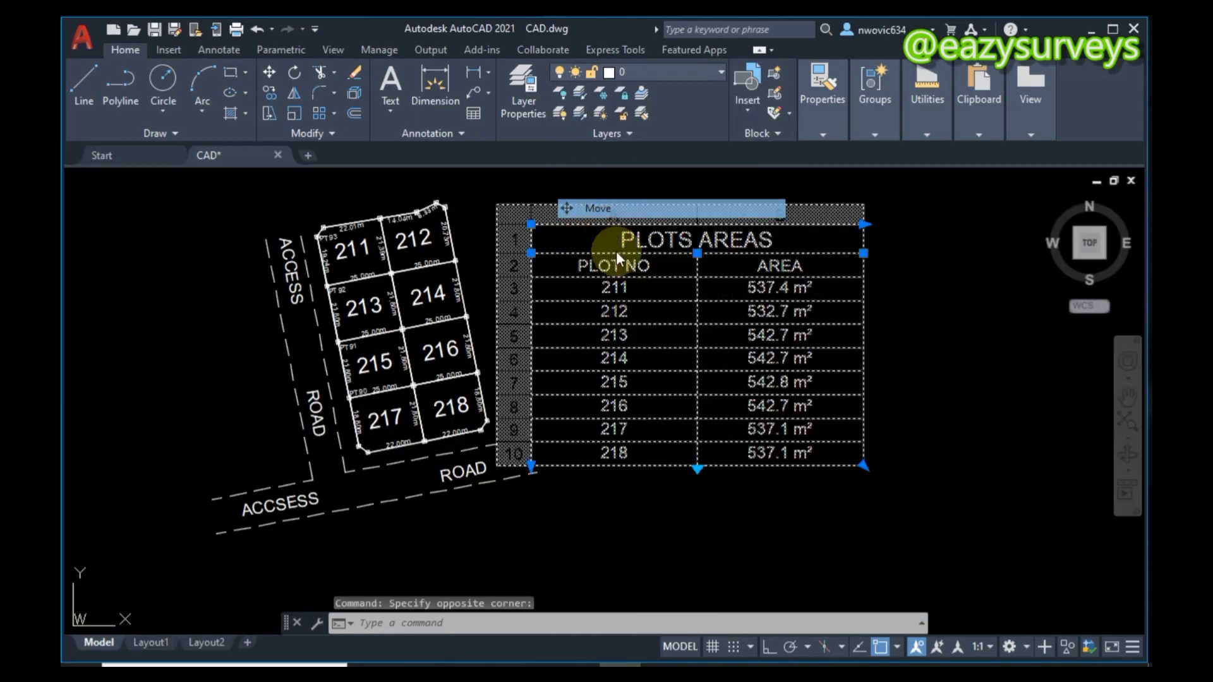
{"action": "left_click", "coordinate": [697, 523]}
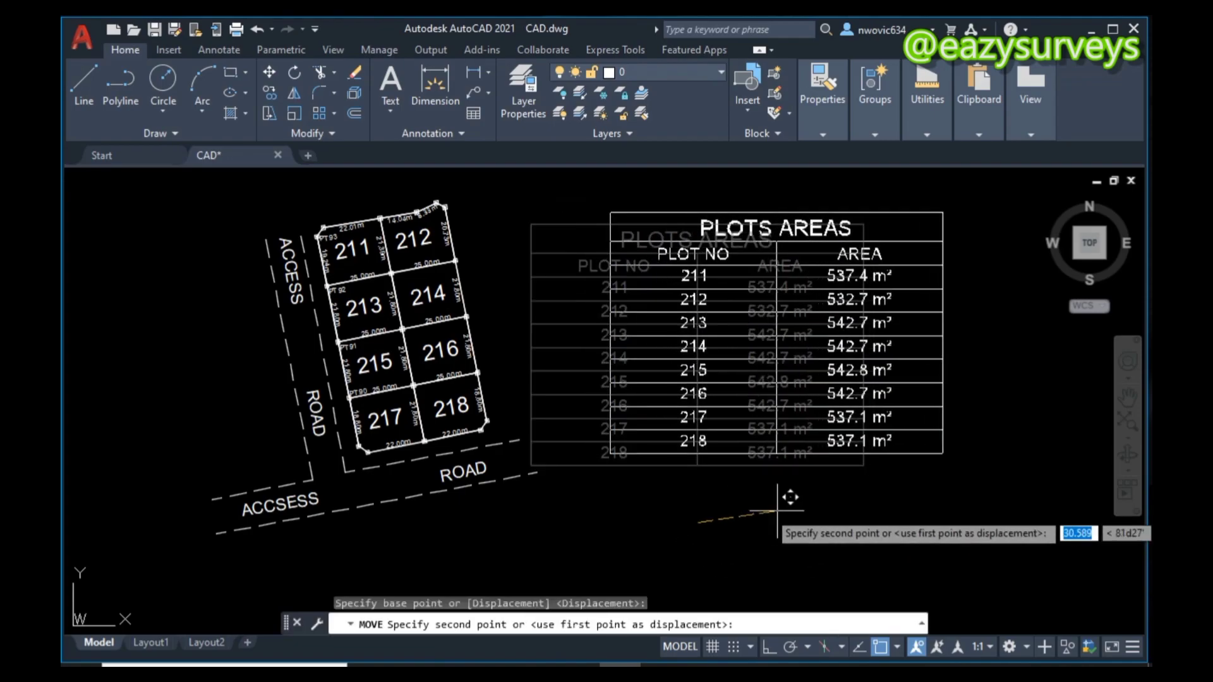
{"action": "left_click", "coordinate": [777, 510]}
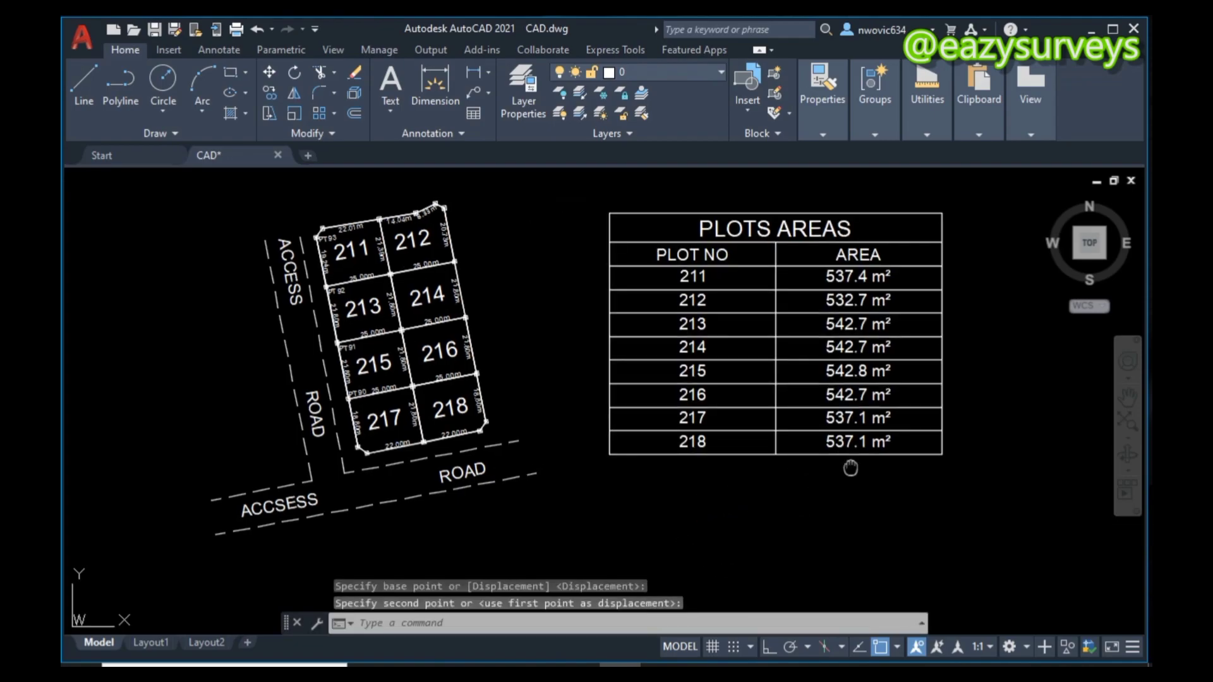
{"action": "left_click", "coordinate": [1141, 427]}
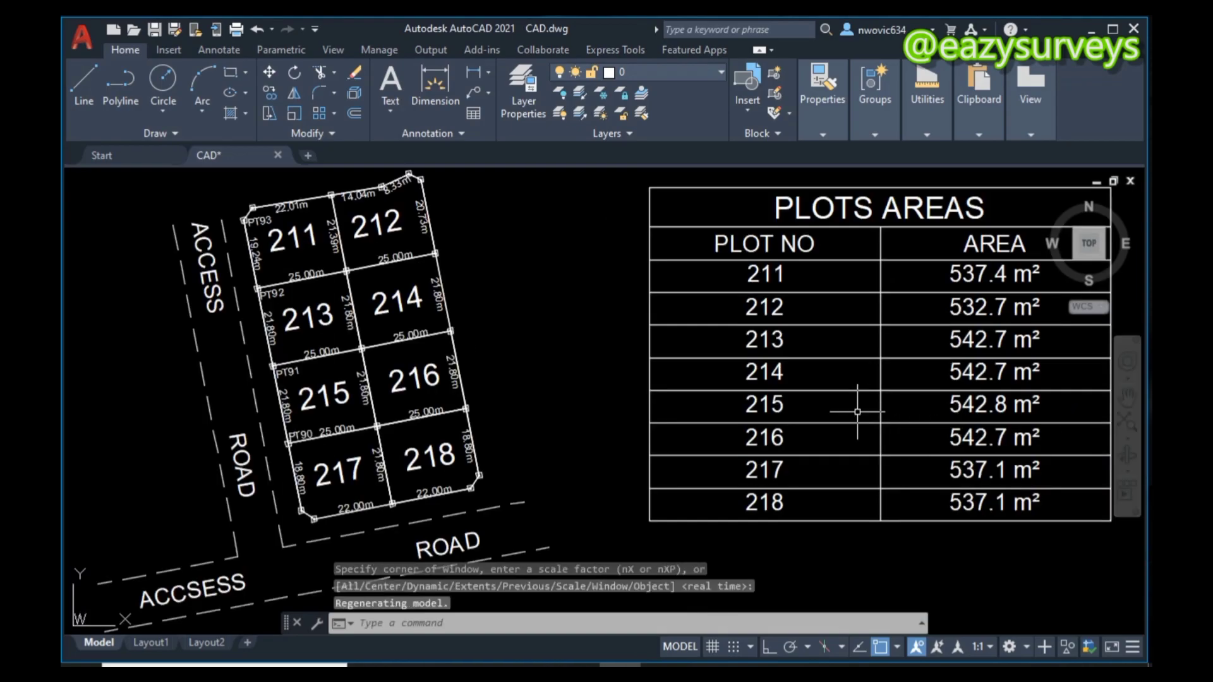
{"action": "mouse_move", "coordinate": [864, 411]}
{"action": "middle_mouse_down"}
{"action": "mouse_move", "coordinate": [752, 406]}
{"action": "mouse_move", "coordinate": [688, 384]}
{"action": "middle_mouse_up"}
{"action": "scroll", "coordinate": [790, 410], "scroll_direction": "down", "scroll_amount": 5}
{"action": "scroll", "coordinate": [792, 412], "scroll_direction": "up", "scroll_amount": 3}
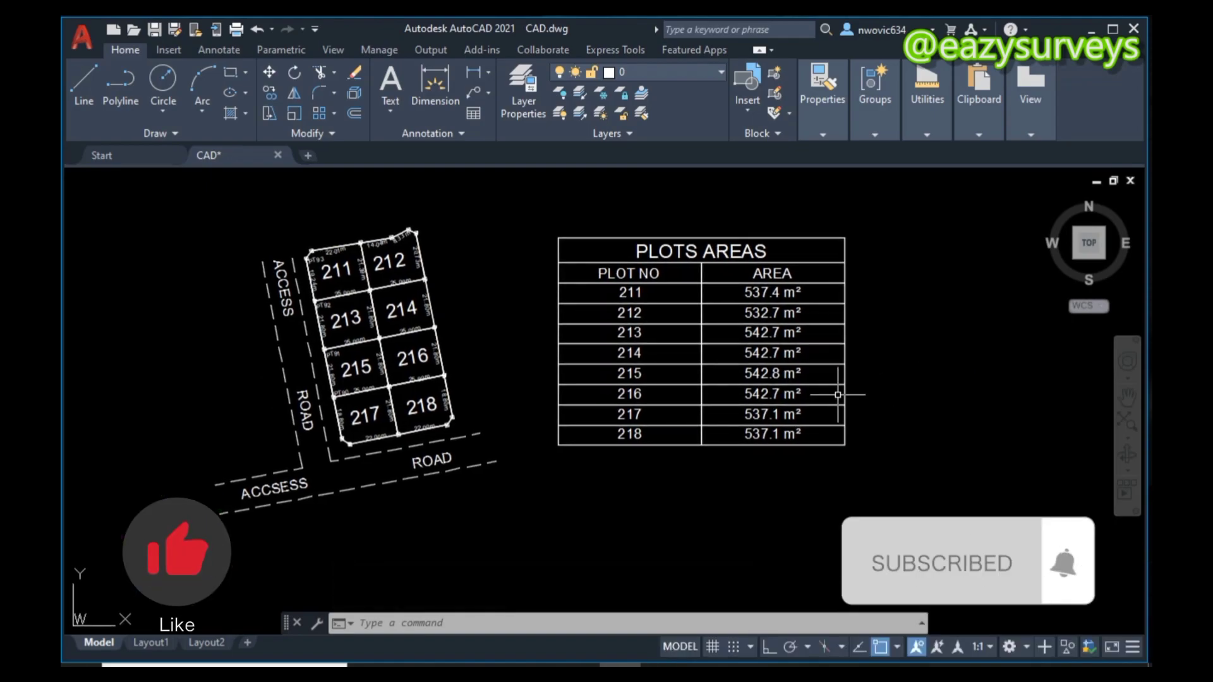
{"action": "scroll", "coordinate": [840, 394], "scroll_direction": "up", "scroll_amount": 2}
{"action": "scroll", "coordinate": [837, 410], "scroll_direction": "down", "scroll_amount": 2}
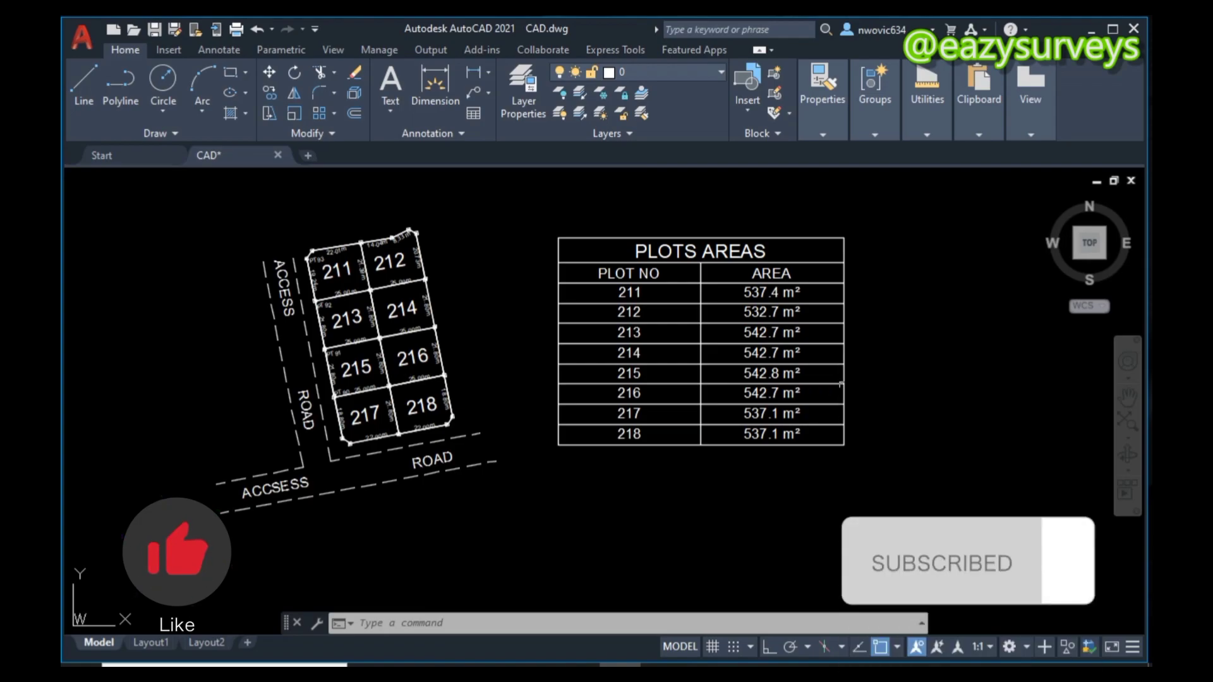